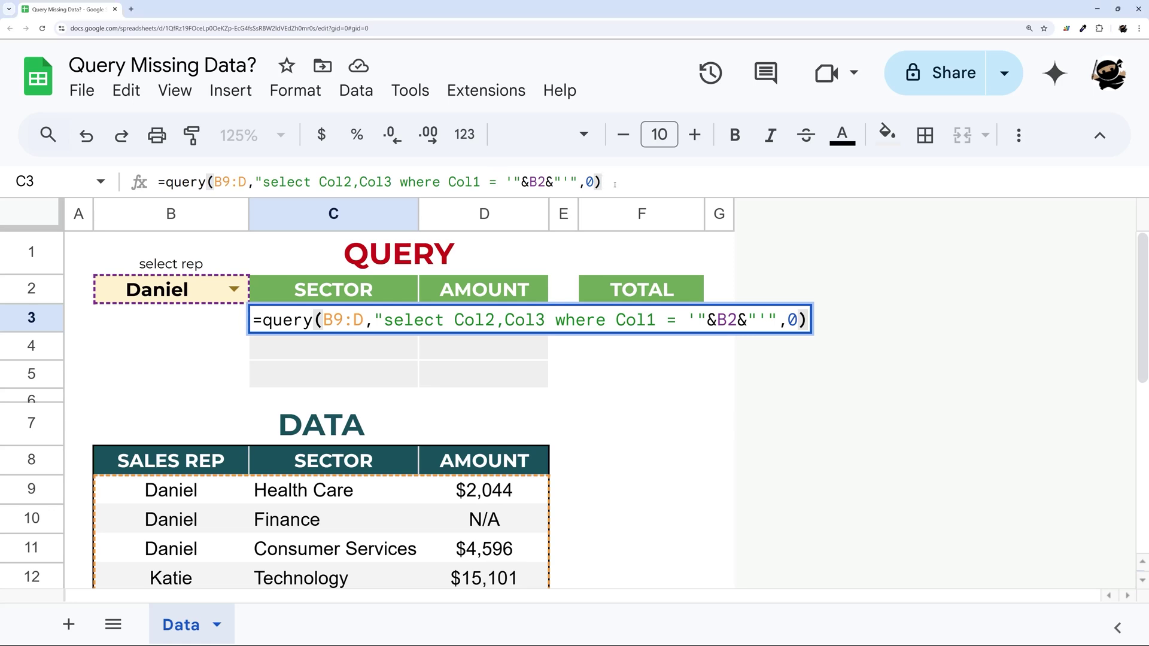
# Step: Enter =query(B9:D,"select Col2,Col3 where Col1 = '"&B2&"'",0) in cell C3
pyautogui.press('Return')
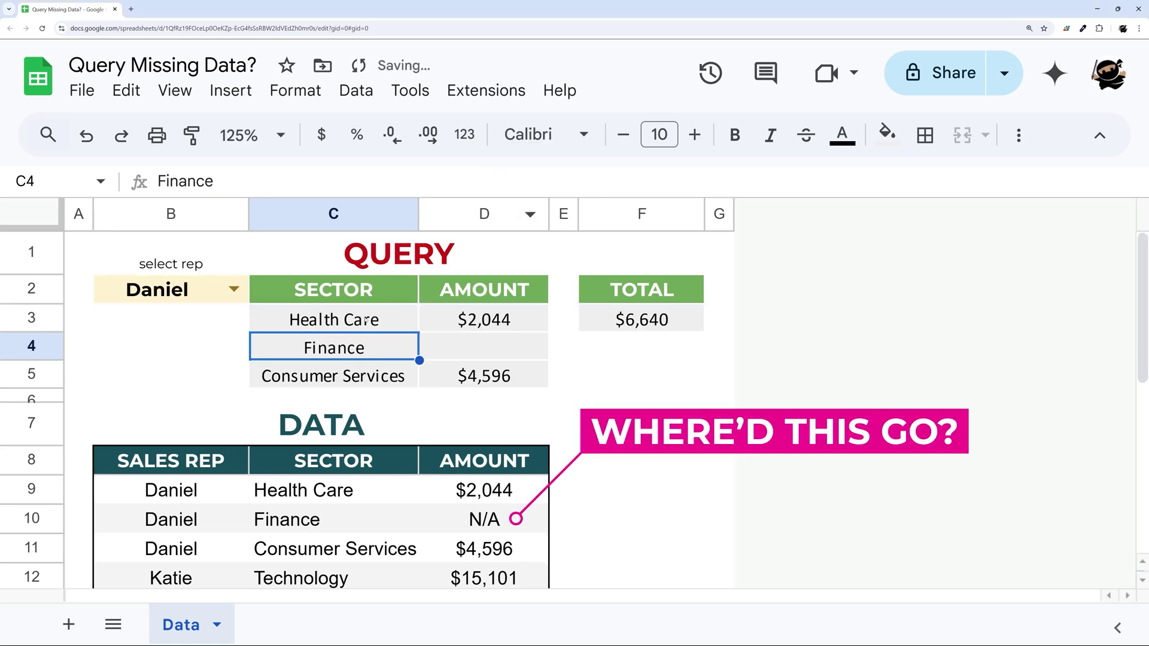
# Step: Try replacing the query formula in C3 with the copied one, check the total formula in F3, and undo the replacement
pyautogui.click(365, 320)
pyautogui.click(353, 182)
pyautogui.hotkey('ctrl', 'a')
pyautogui.write('=query(arrayformula(to_text(B9:D)),"select Col2,Col3 where Col1 = \'"&B2&"\'",0)')
pyautogui.press('Return')
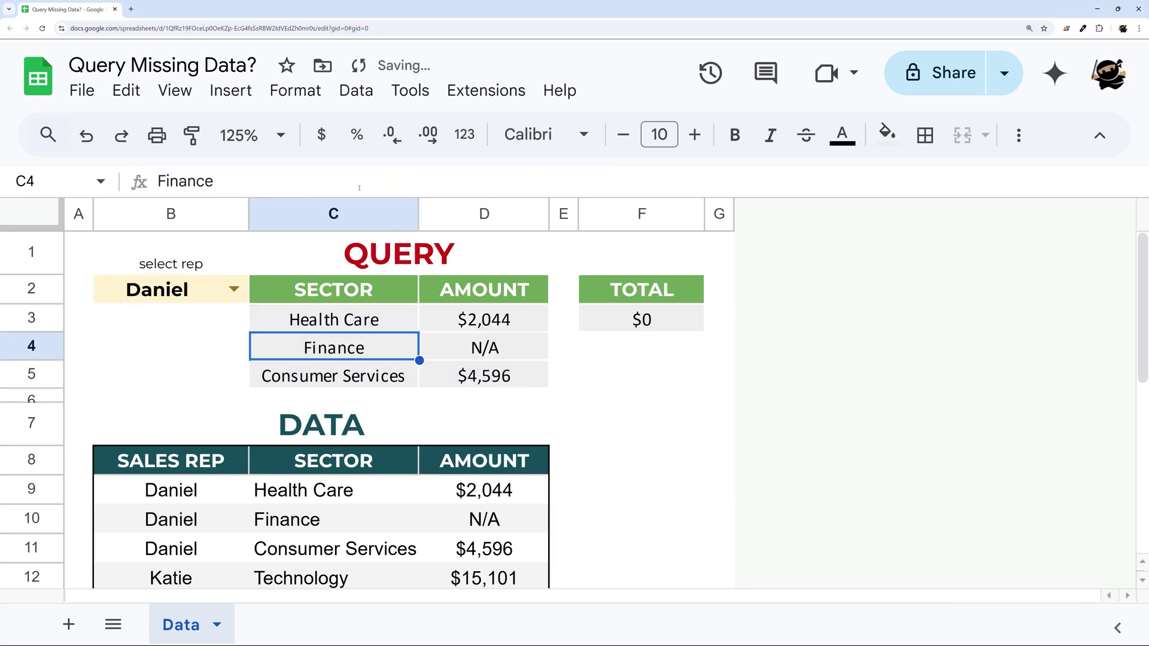
pyautogui.click(635, 321)
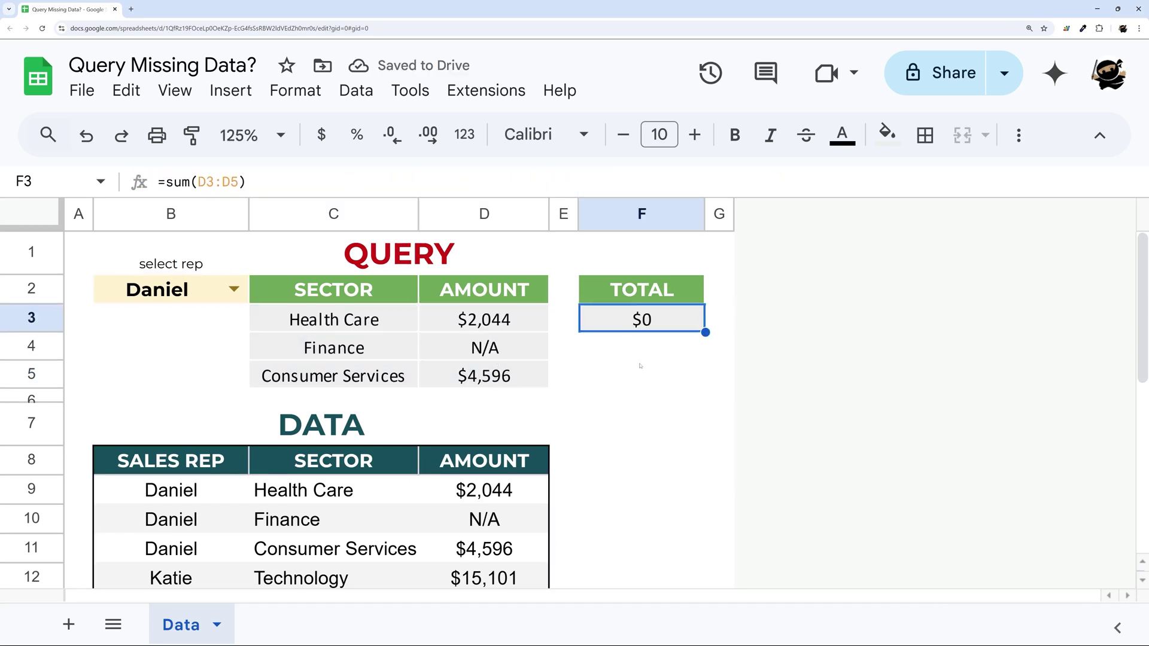
pyautogui.hotkey('ctrl', 'z')
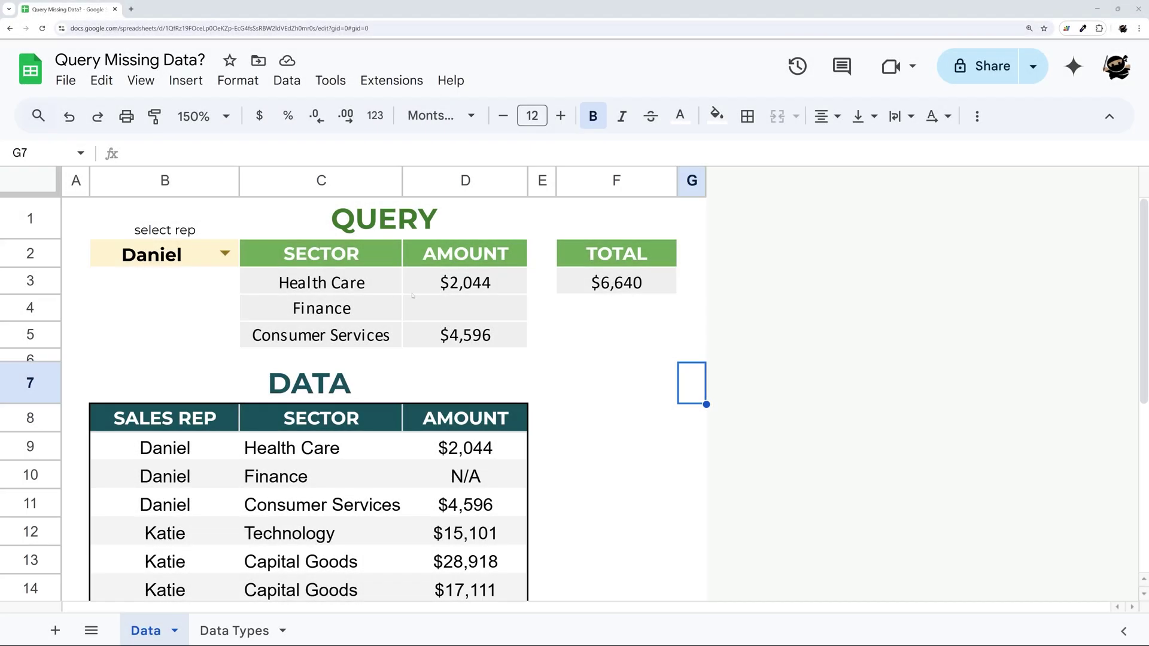
# Step: Examine the Text, Numbers, Boolean and Boolean (checkbox) columns on the Data Types sheet
pyautogui.click(425, 298)
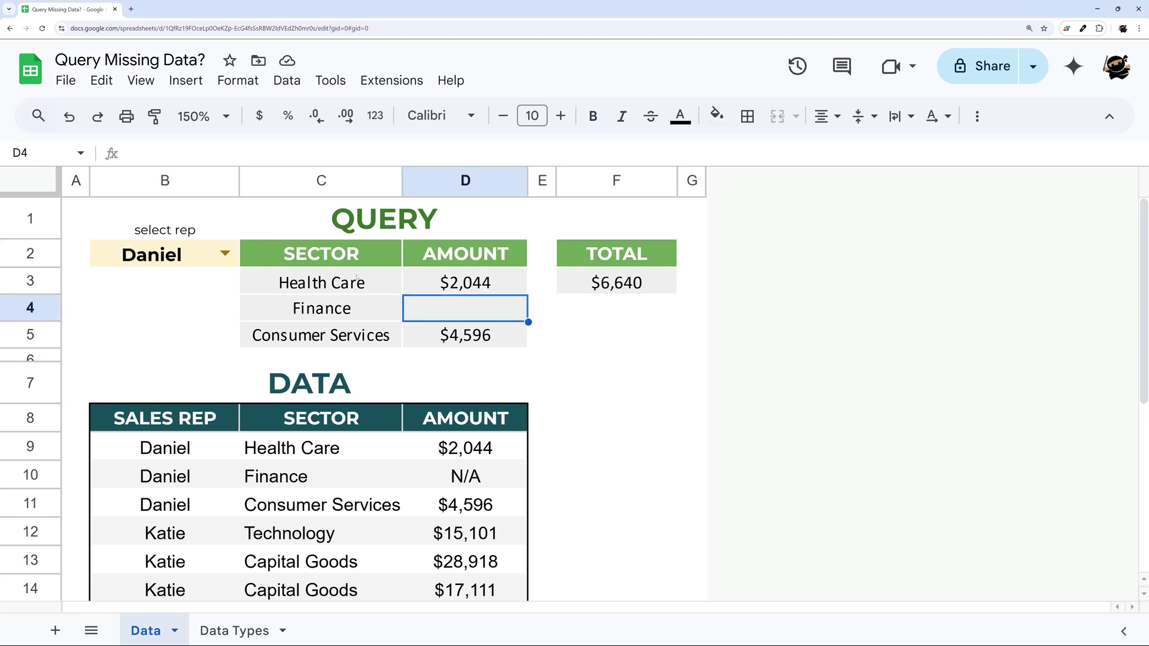
pyautogui.click(235, 629)
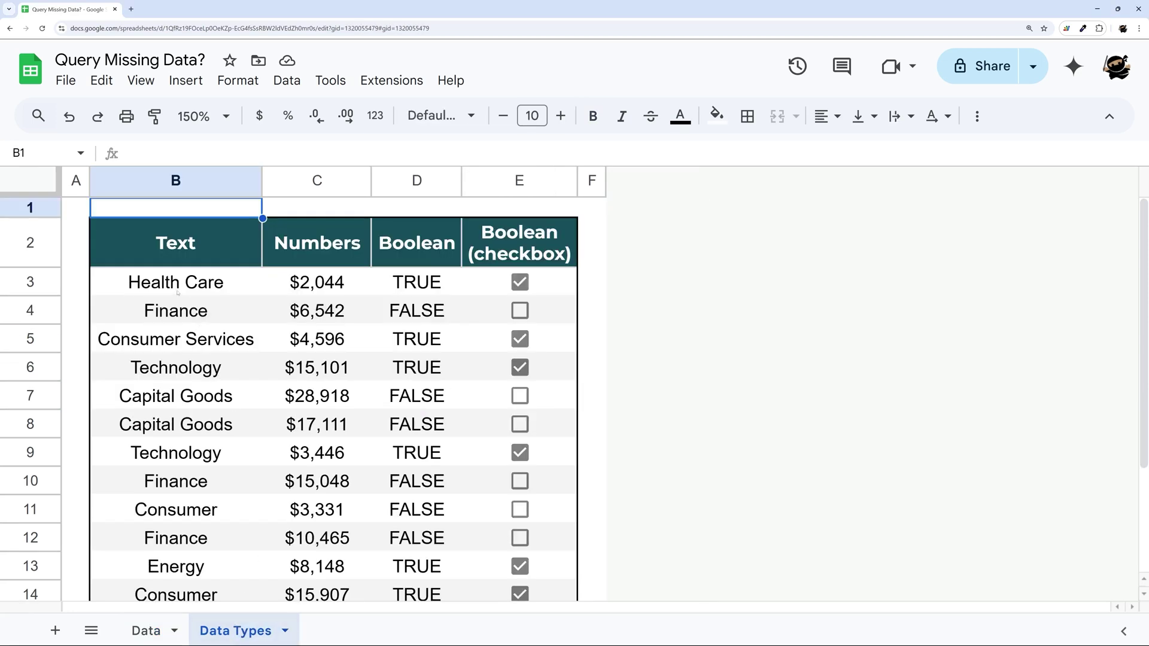
pyautogui.moveTo(175, 291); pyautogui.dragTo(175, 566)
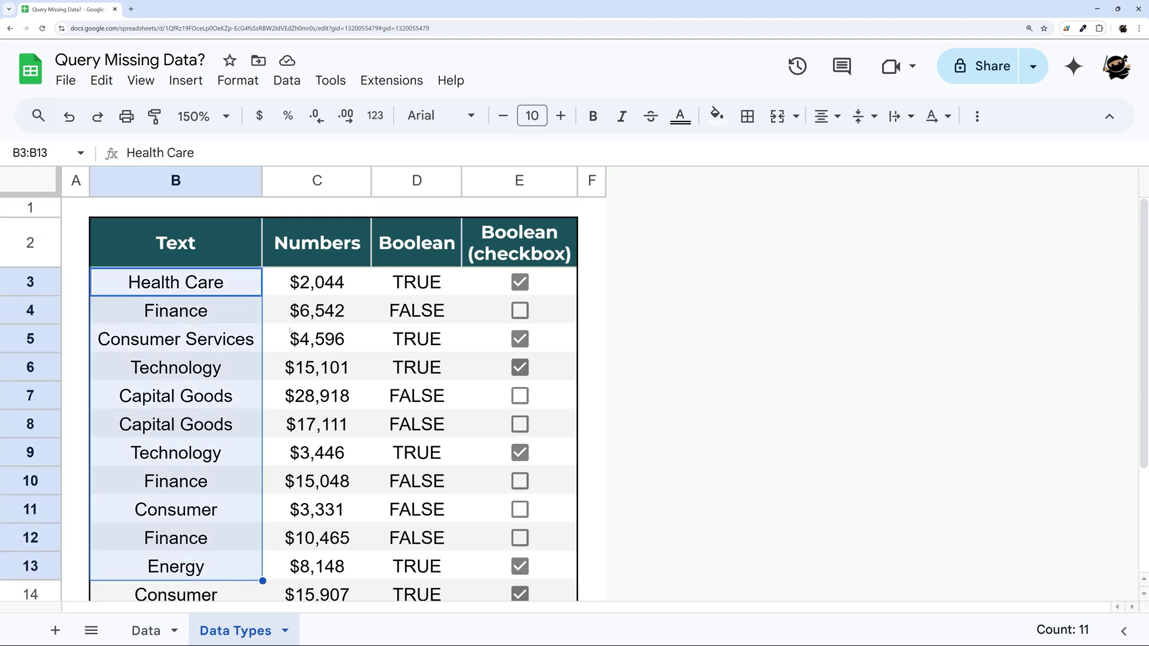
pyautogui.moveTo(319, 290); pyautogui.dragTo(317, 482)
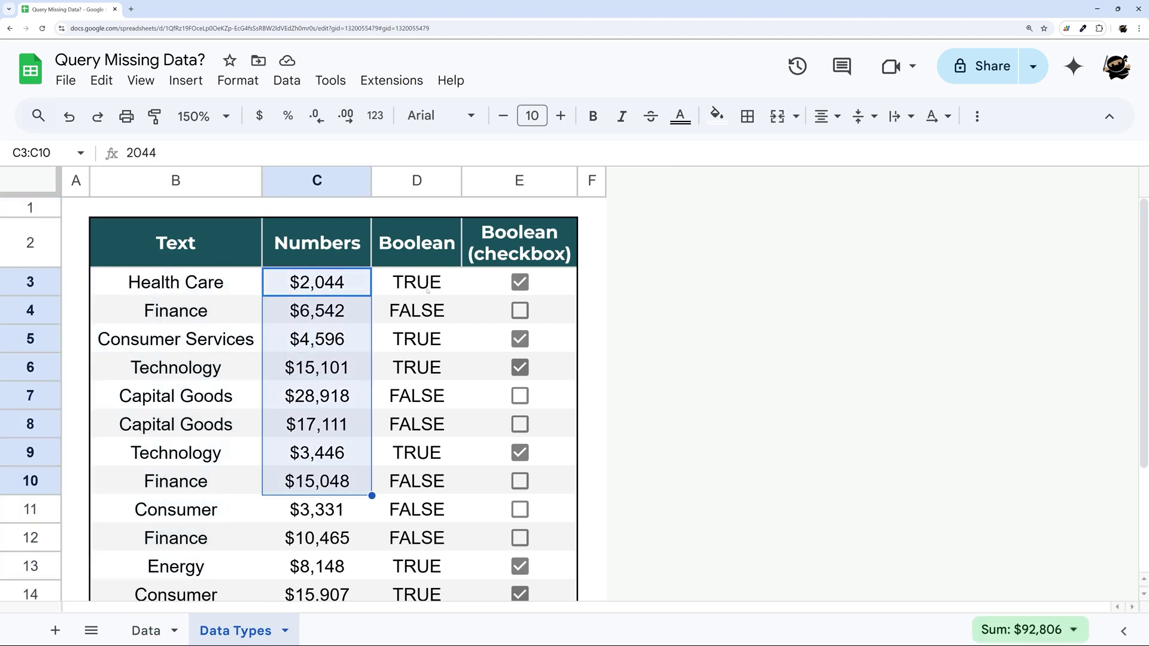
pyautogui.moveTo(417, 282); pyautogui.dragTo(416, 481)
pyautogui.moveTo(541, 282); pyautogui.dragTo(564, 509)
# Step: On the Data sheet, examine the query formula in C3 and compare the returned amounts with the source Amount column
pyautogui.click(150, 628)
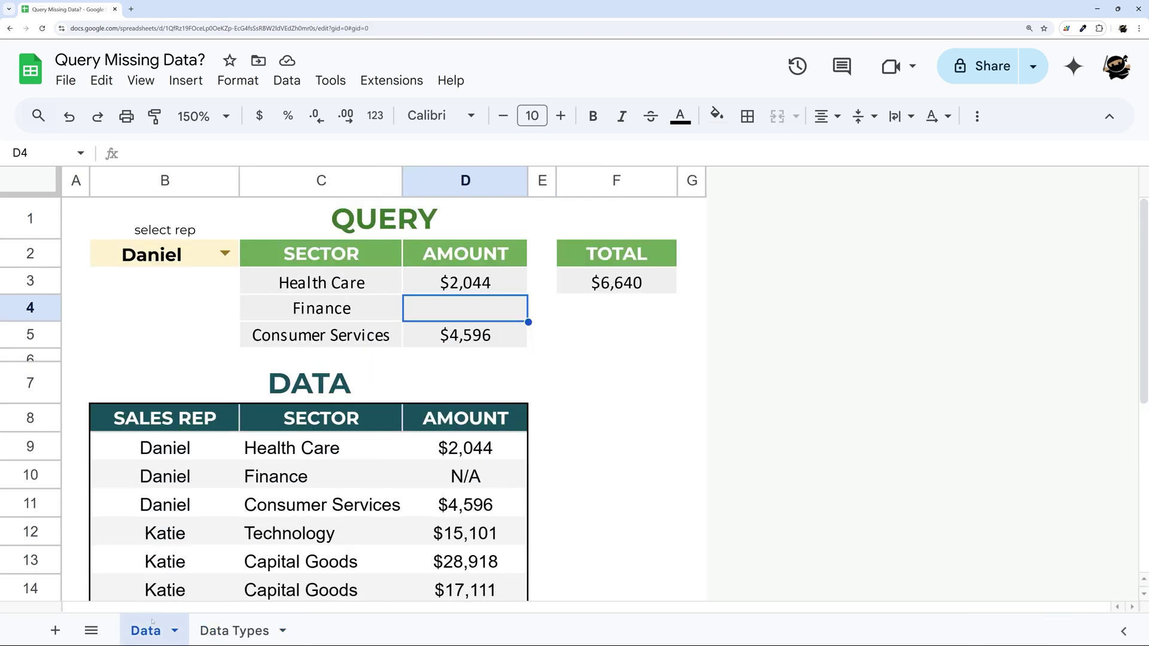
pyautogui.click(354, 289)
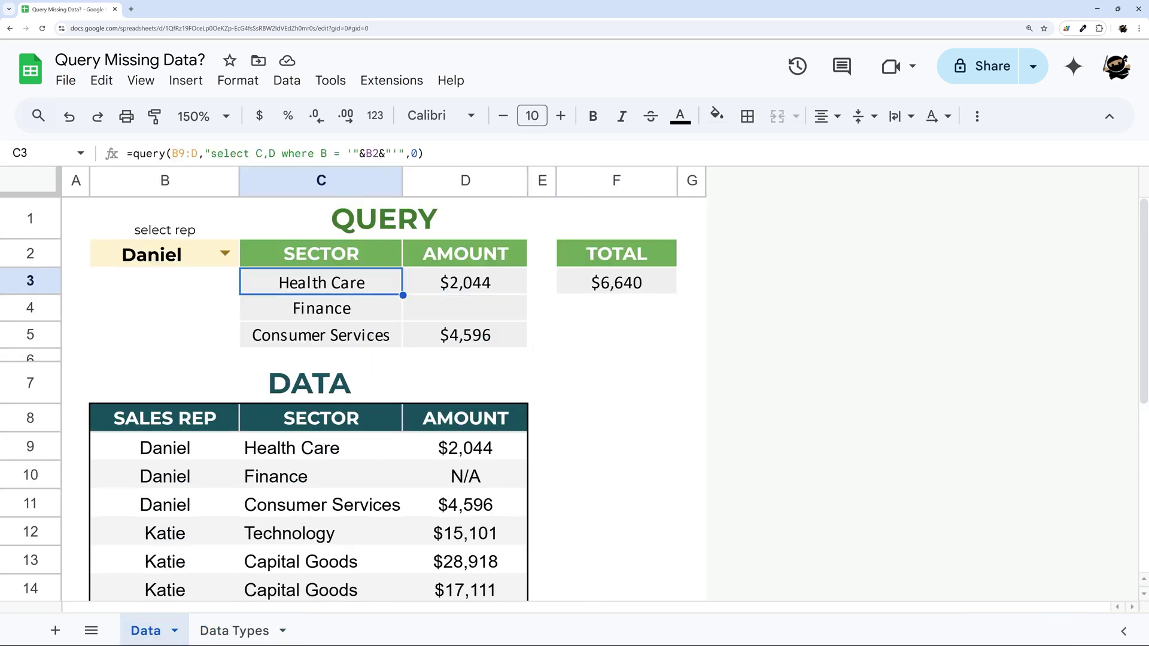
pyautogui.scroll(-5, 460, 394)
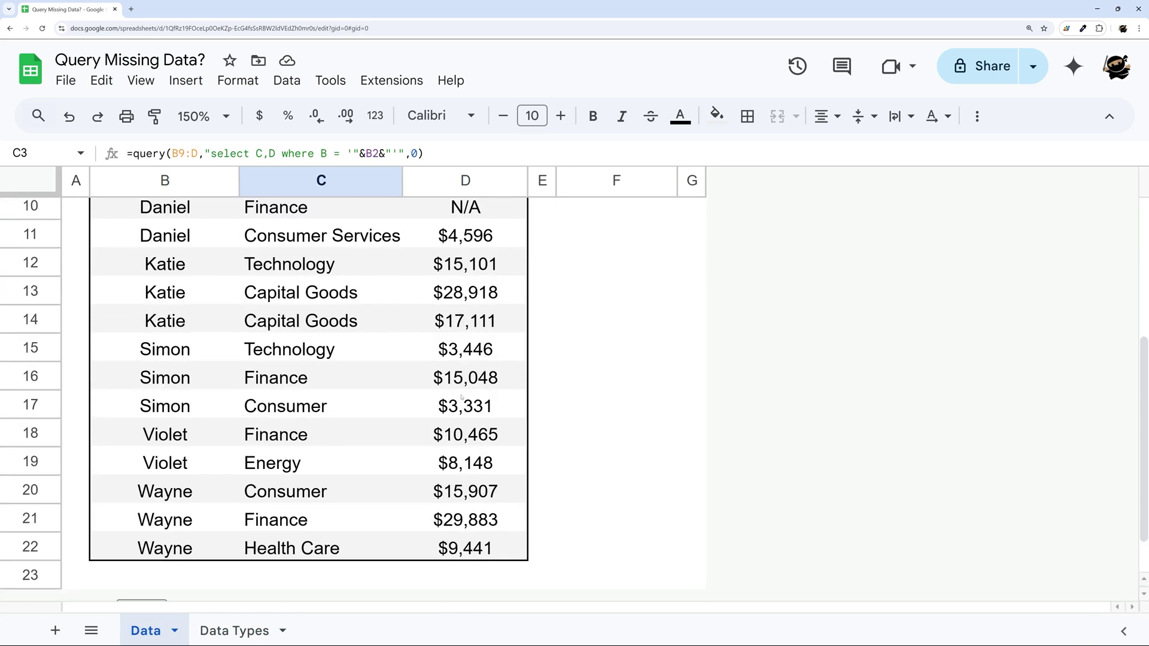
pyautogui.scroll(3, 460, 370)
pyautogui.moveTo(460, 314); pyautogui.dragTo(465, 510)
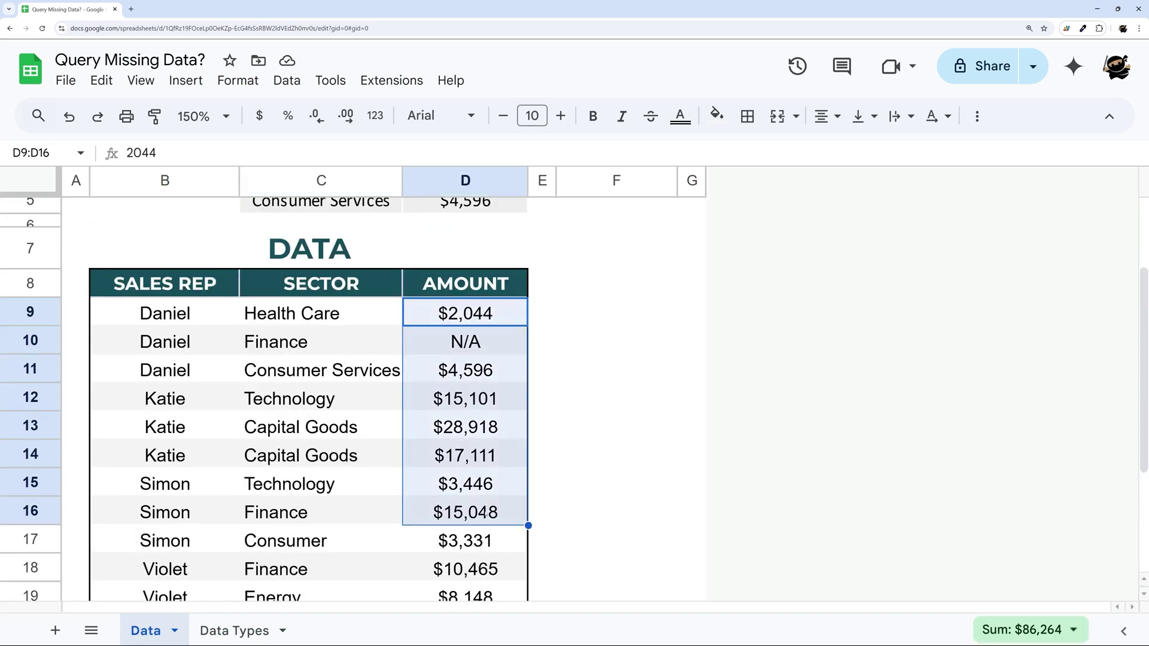
pyautogui.scroll(2, 383, 399)
pyautogui.click(455, 285)
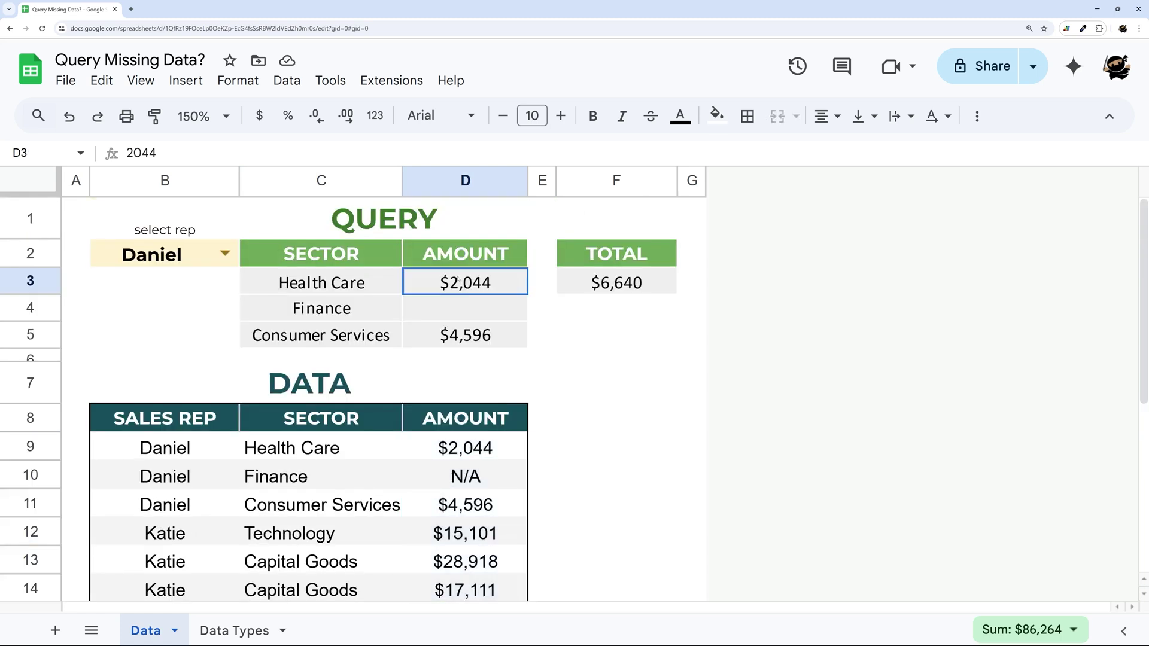
pyautogui.click(462, 337)
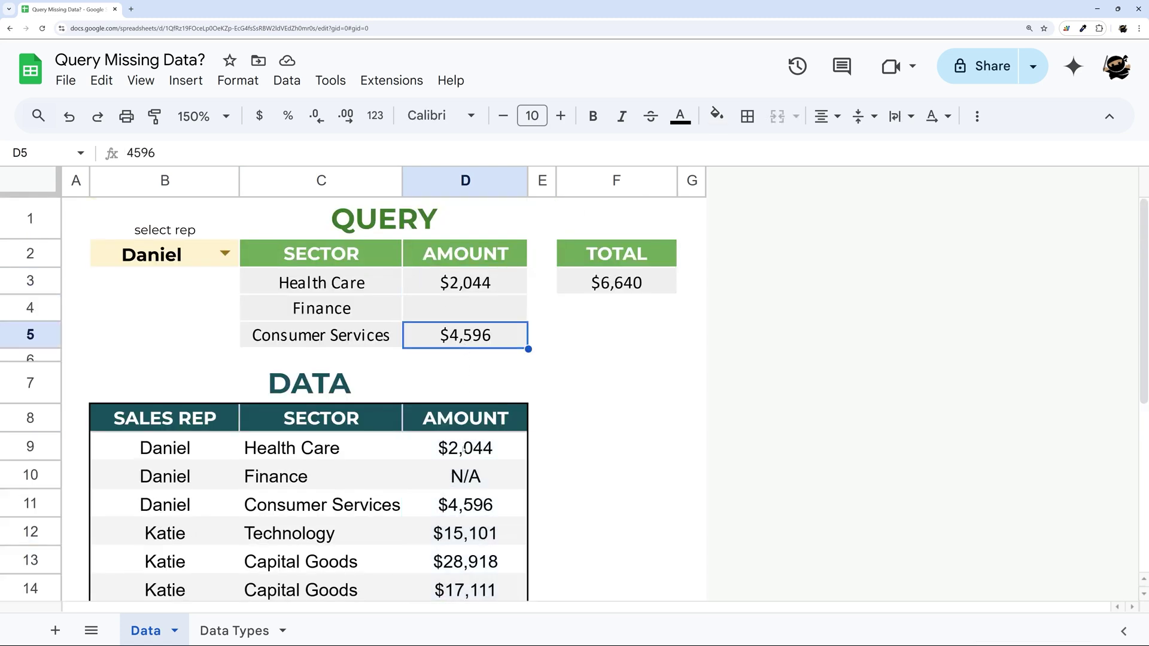
pyautogui.moveTo(461, 451); pyautogui.dragTo(466, 505)
# Step: Copy N/A from D10 over the amounts in D12:D22
pyautogui.click(468, 486)
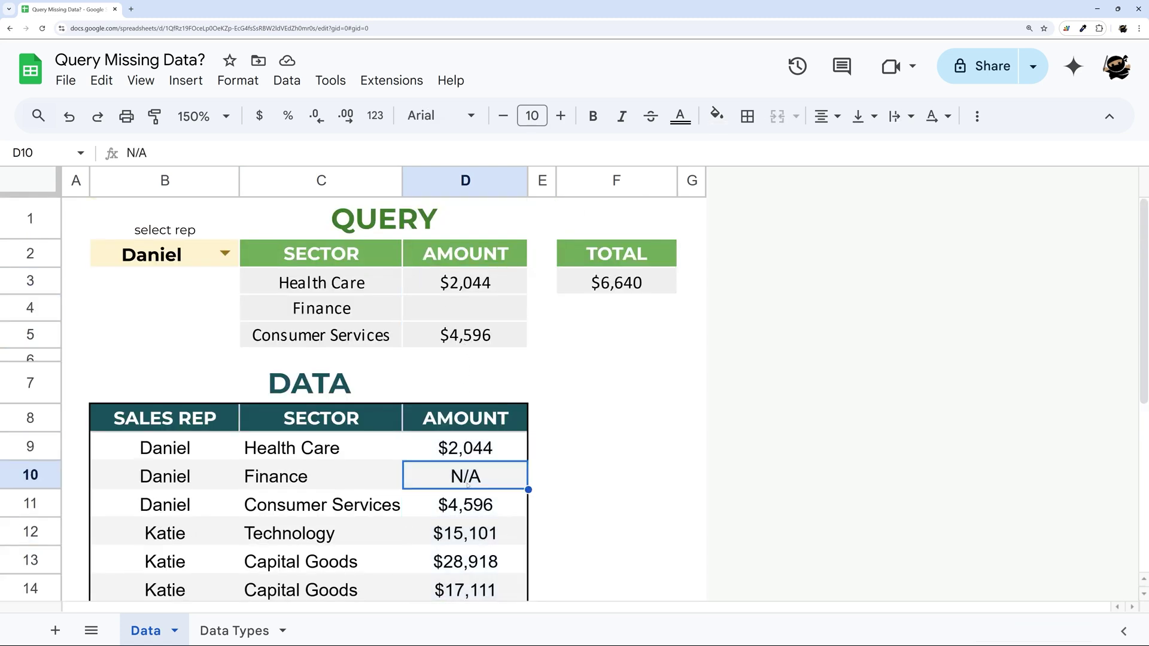
pyautogui.hotkey('ctrl', 'c')
pyautogui.scroll(-5, 468, 486)
pyautogui.moveTo(467, 336); pyautogui.dragTo(473, 486)
pyautogui.keyDown('shift'); pyautogui.click(496, 513); pyautogui.keyUp('shift')
pyautogui.hotkey('ctrl', 'v')
pyautogui.scroll(5, 508, 498)
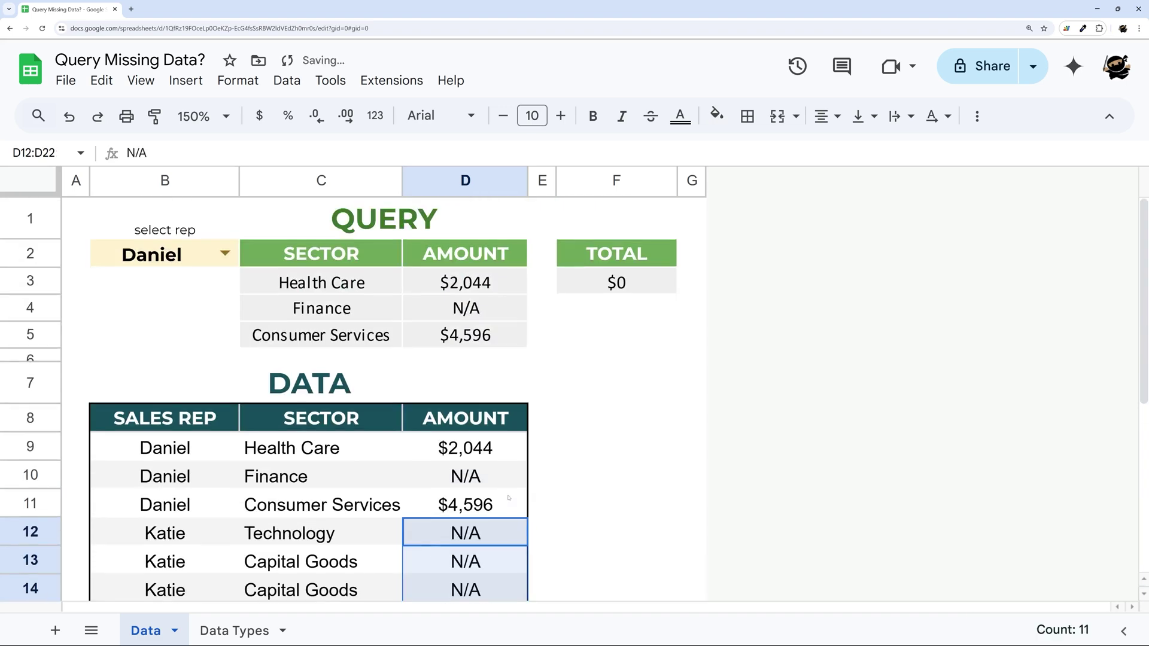
# Step: Inspect the query amounts in D3:D5 and the total formula in F3, and undo the N/A paste
pyautogui.click(476, 292)
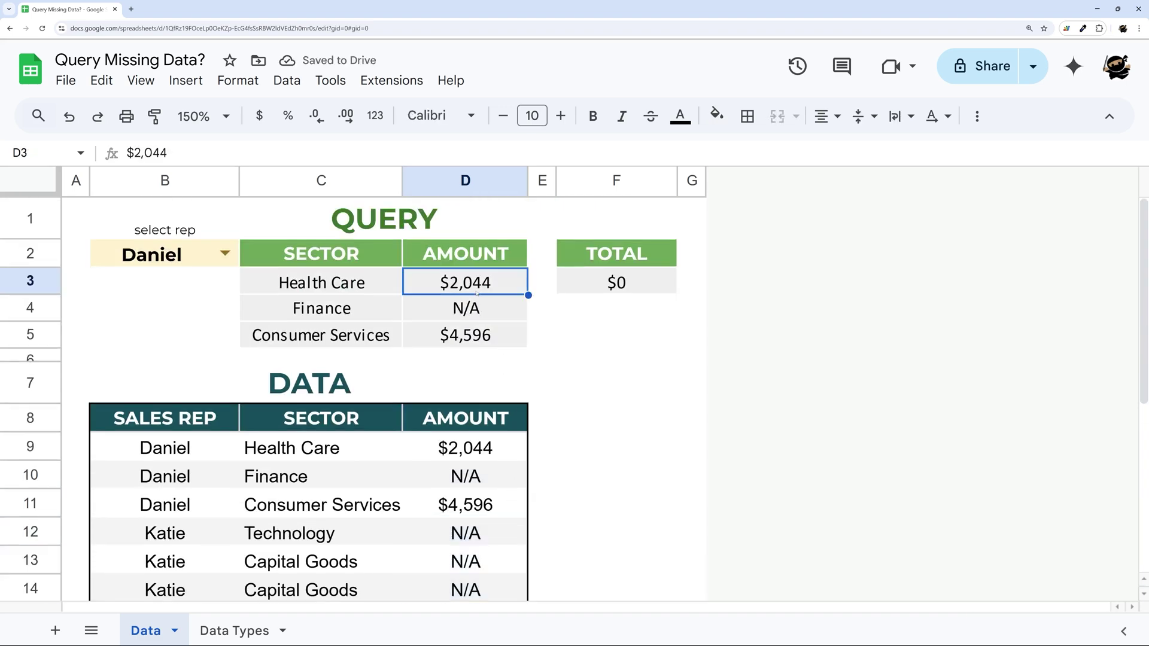
pyautogui.click(458, 339)
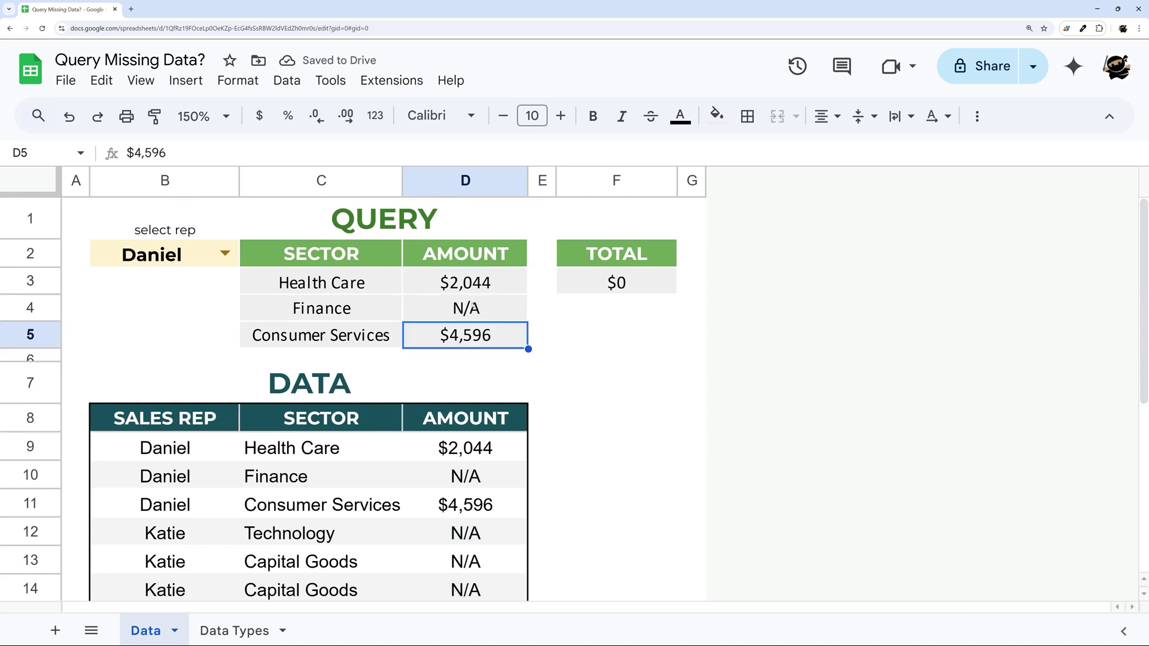
pyautogui.click(469, 304)
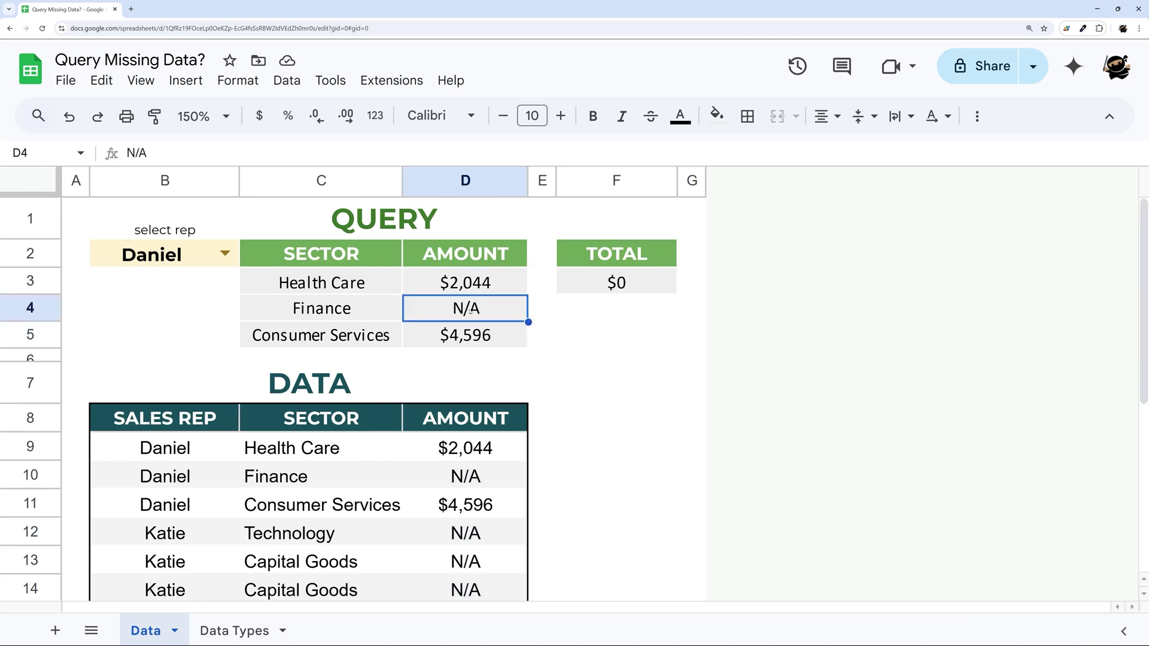
pyautogui.click(626, 289)
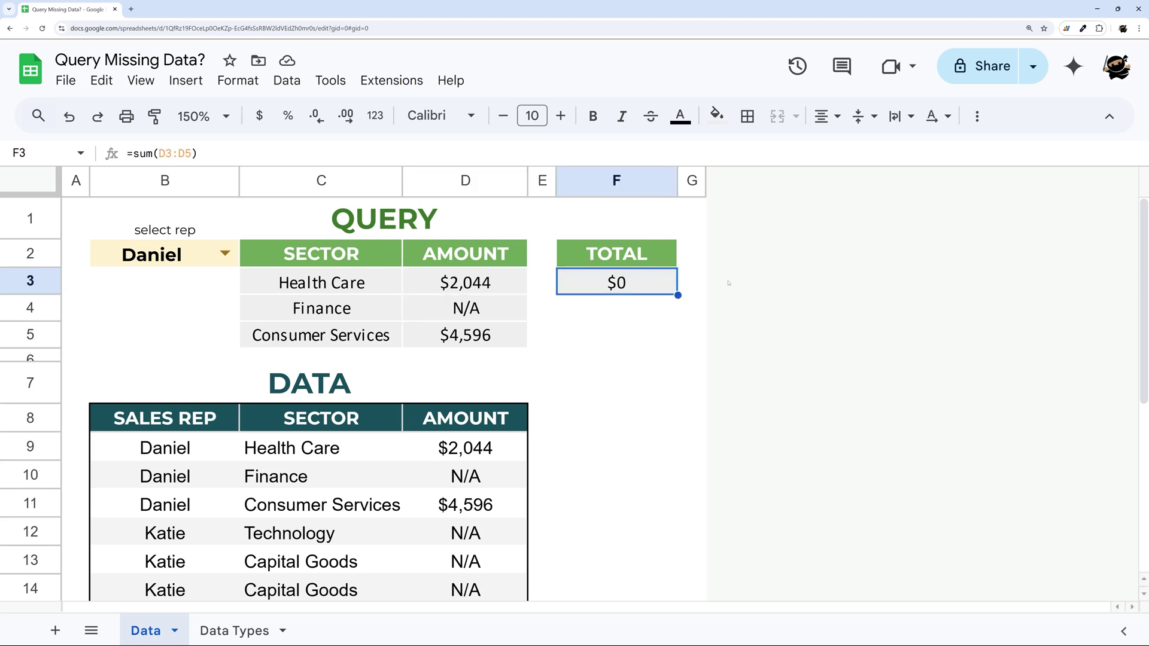
pyautogui.click(587, 384)
pyautogui.hotkey('ctrl', 'z')
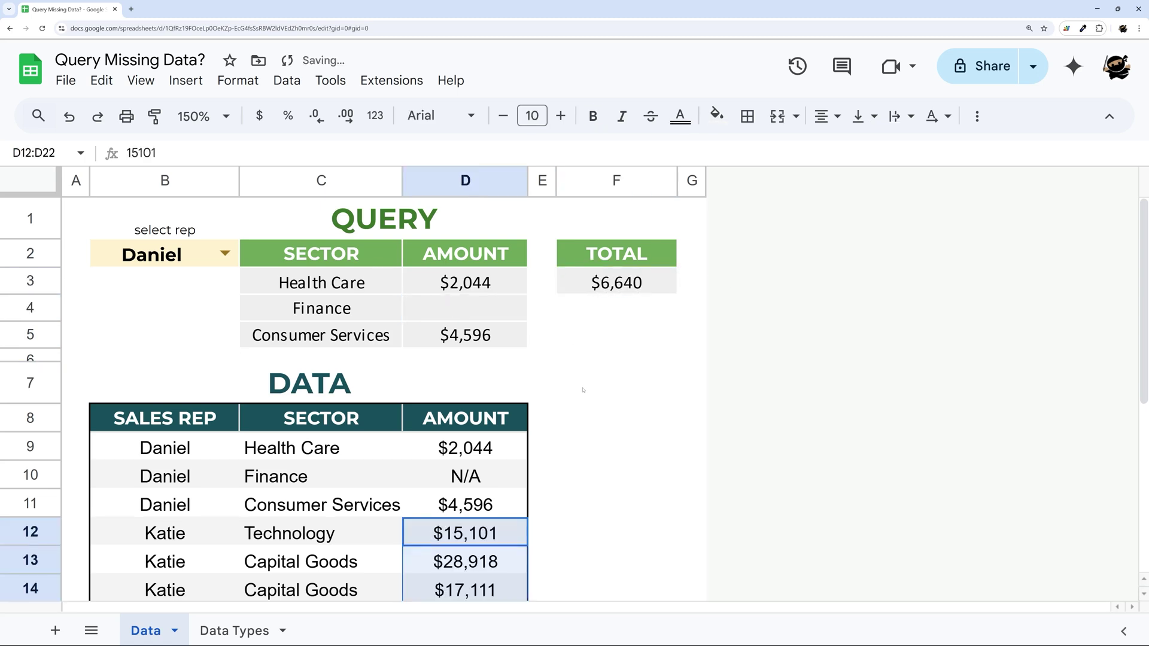
# Step: Redo the N/A paste in D12:D22 to recheck the query output and total, and undo it again
pyautogui.click(579, 279)
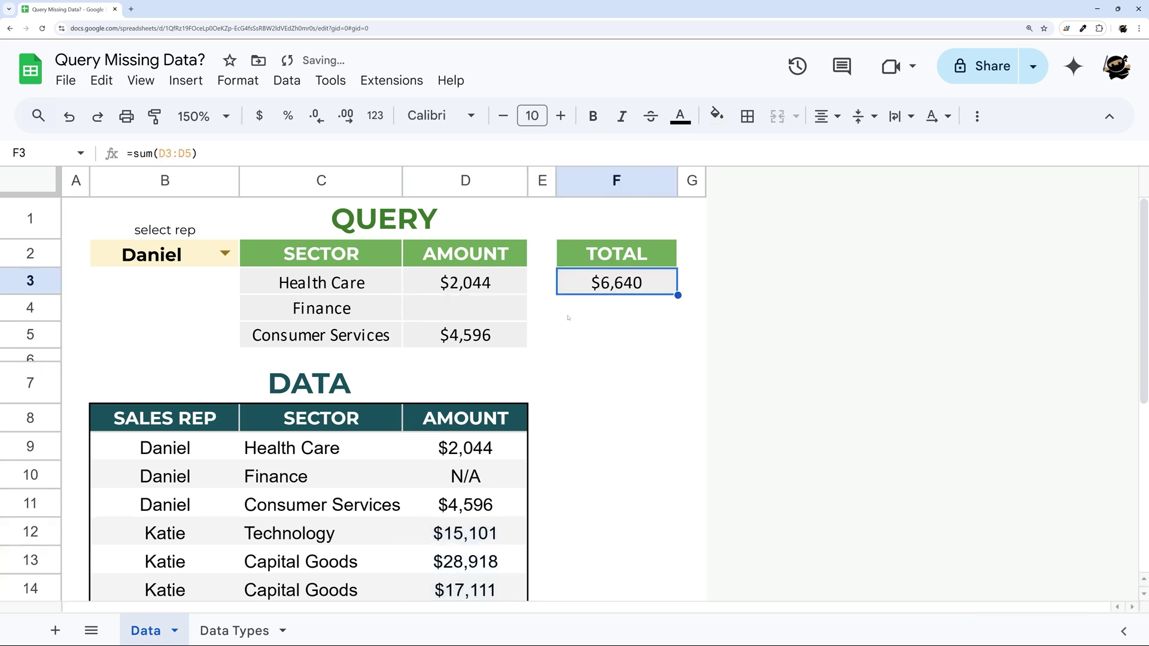
pyautogui.hotkey('ctrl', 'y')
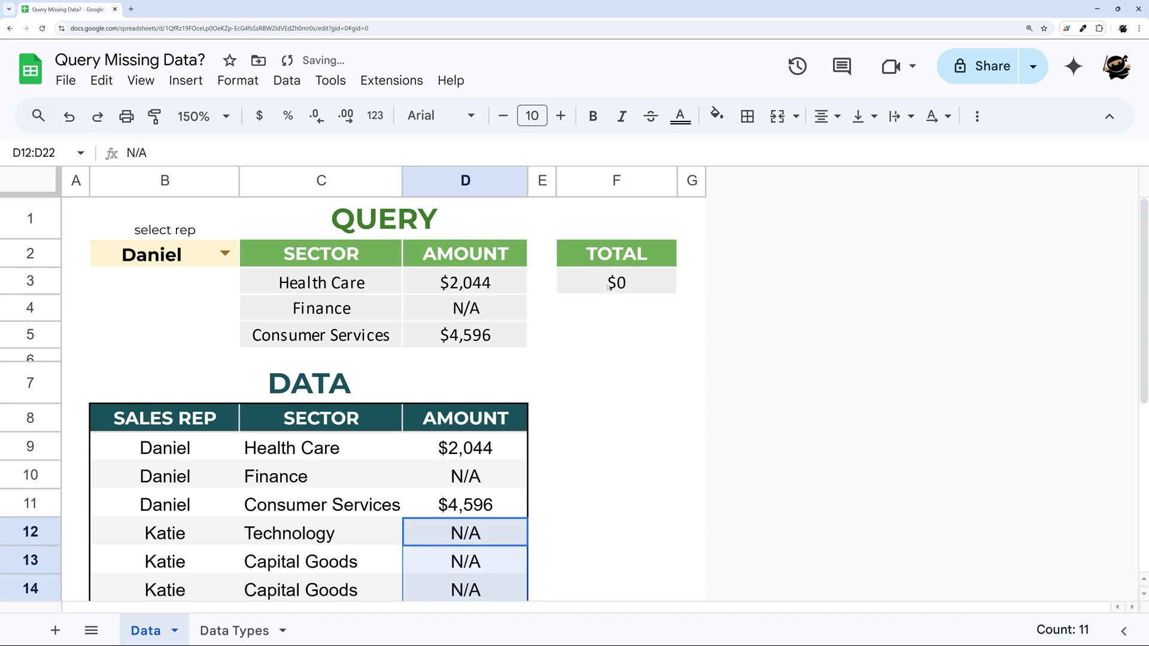
pyautogui.click(608, 286)
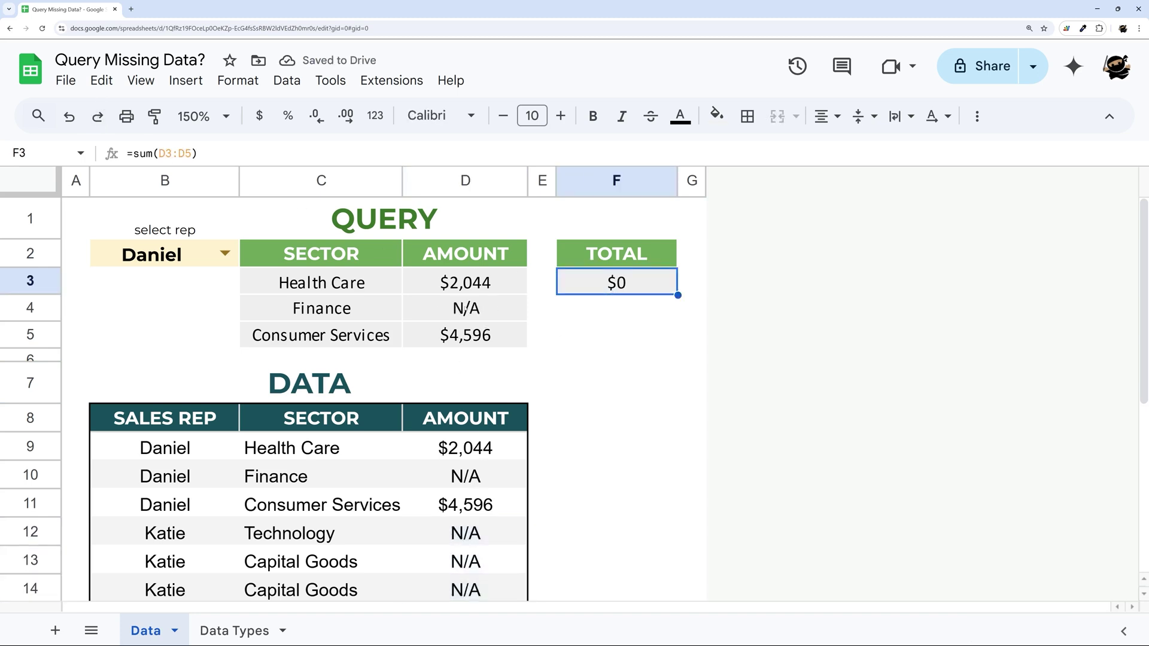
pyautogui.moveTo(323, 282); pyautogui.dragTo(472, 357)
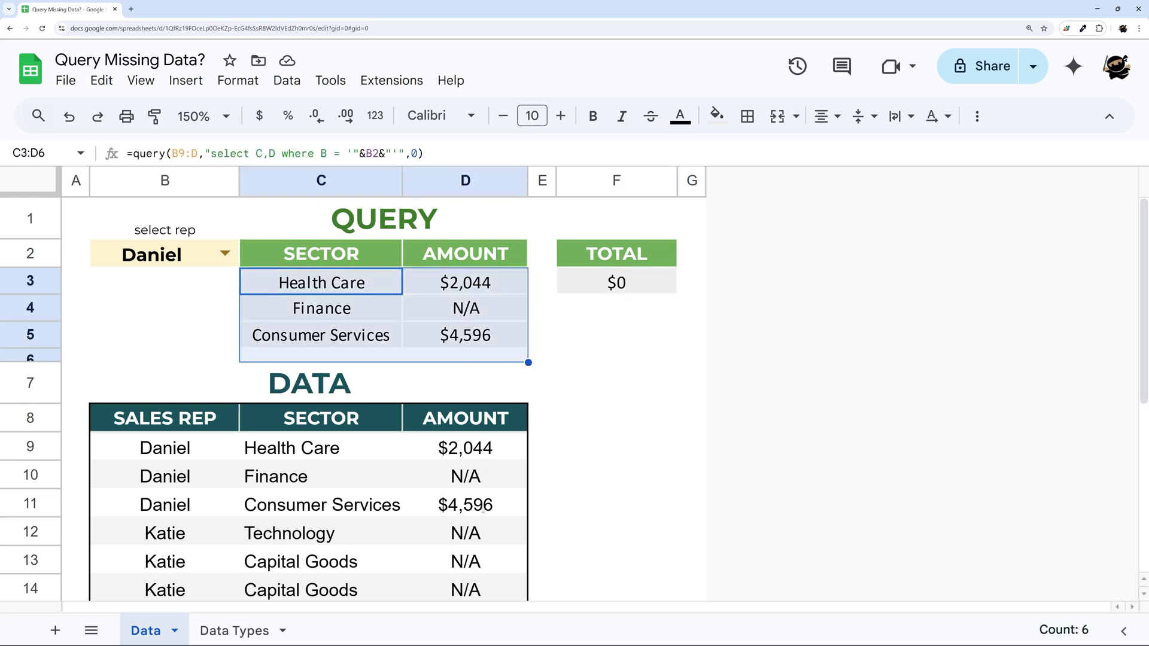
pyautogui.click(476, 531)
pyautogui.hotkey('ctrl', 'z')
pyautogui.click(616, 446)
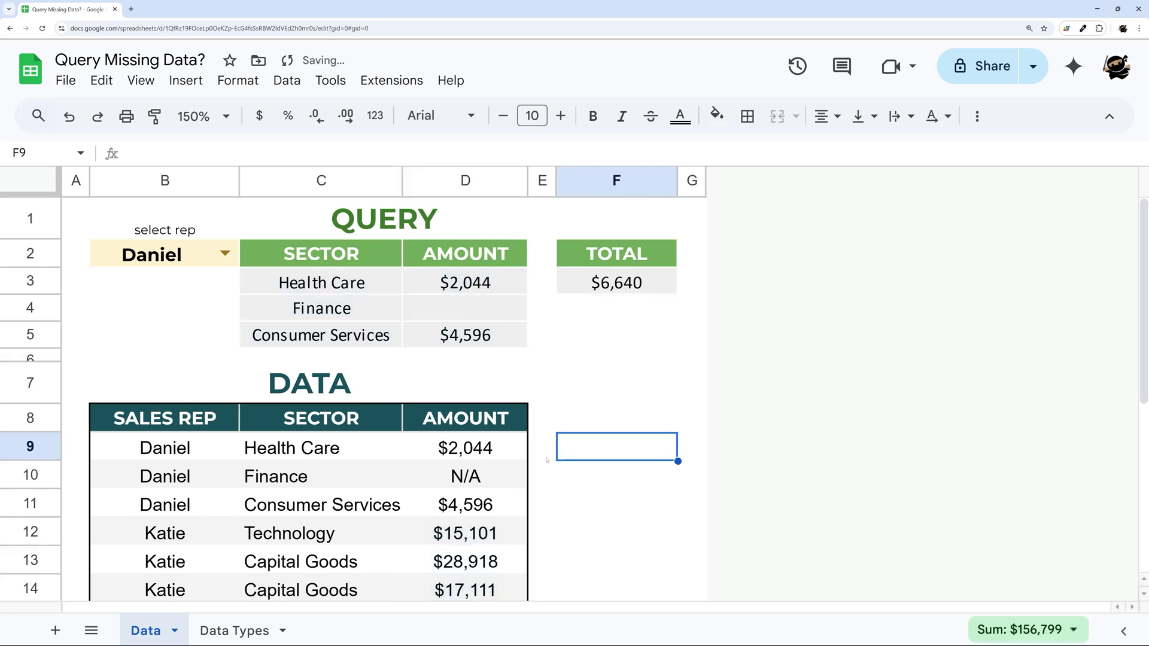
# Step: Replace the amounts in D12:D22 with pasted TRUE and FALSE values, clearing the surplus value in D23
pyautogui.scroll(-2, 529, 461)
pyautogui.click(464, 398)
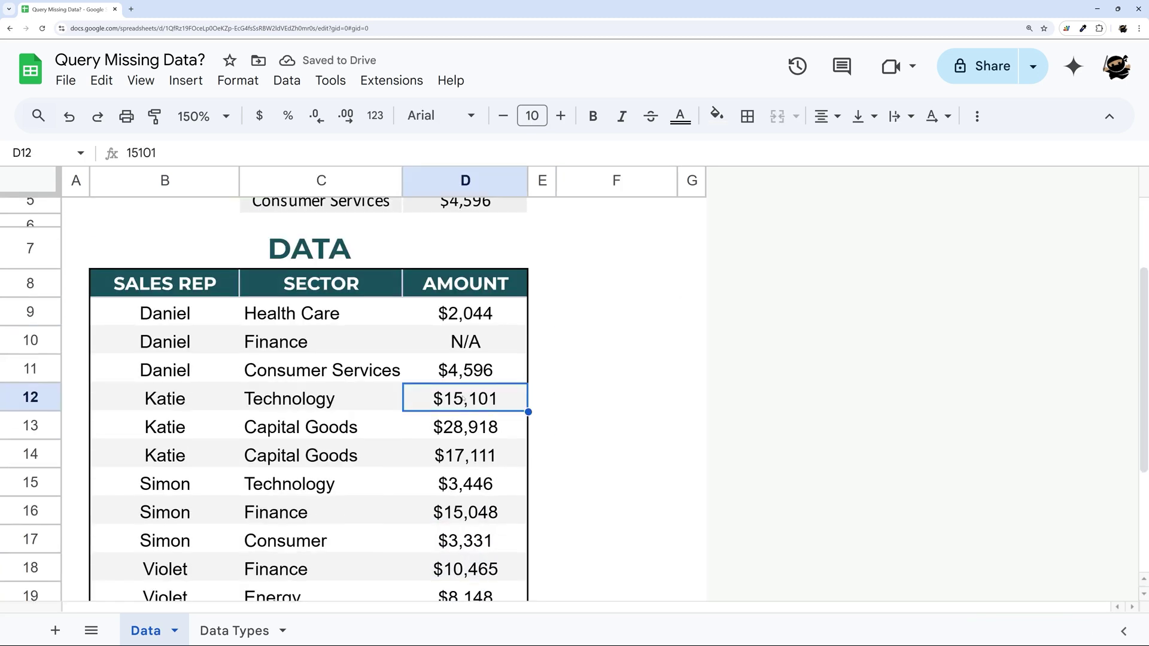
pyautogui.write('TRUE')
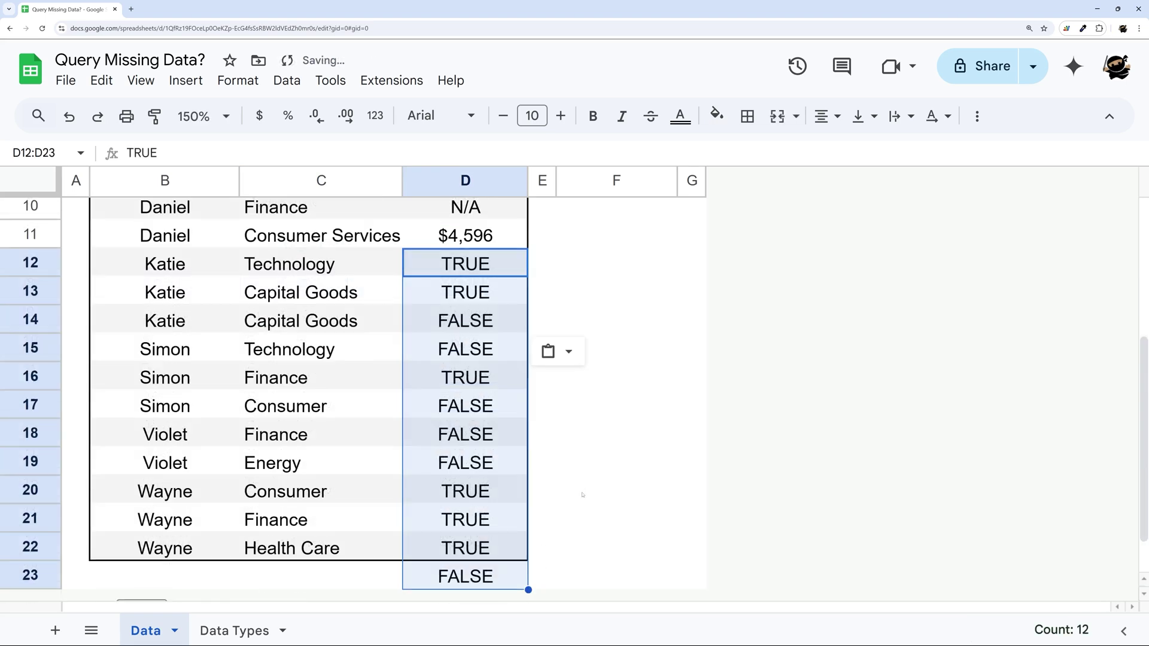
pyautogui.click(476, 574)
pyautogui.press('Delete')
pyautogui.scroll(5, 501, 369)
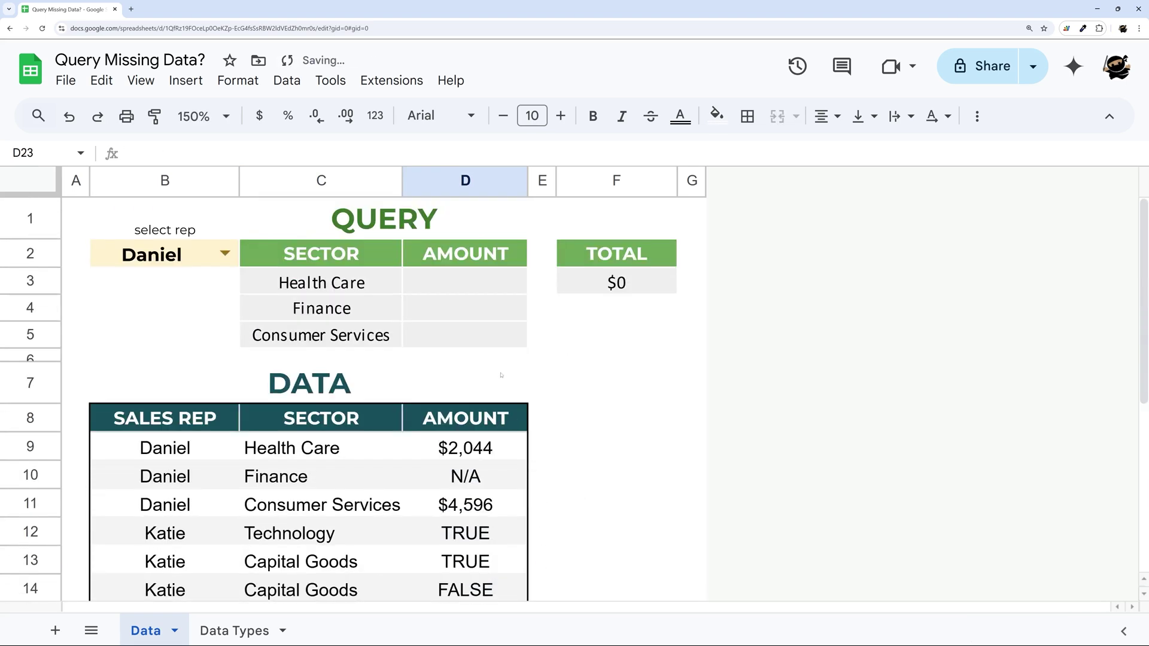
# Step: Compare the query result in D3 with the source amounts, and replace the Health Care amount in D9 with TRUE
pyautogui.click(449, 295)
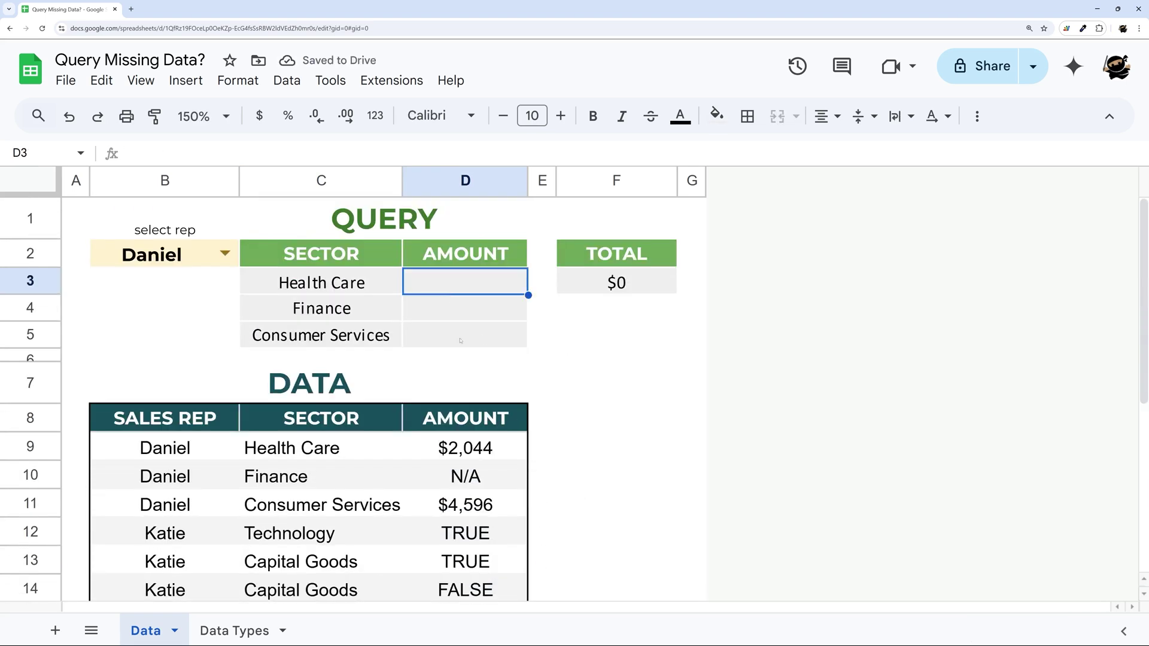
pyautogui.click(460, 452)
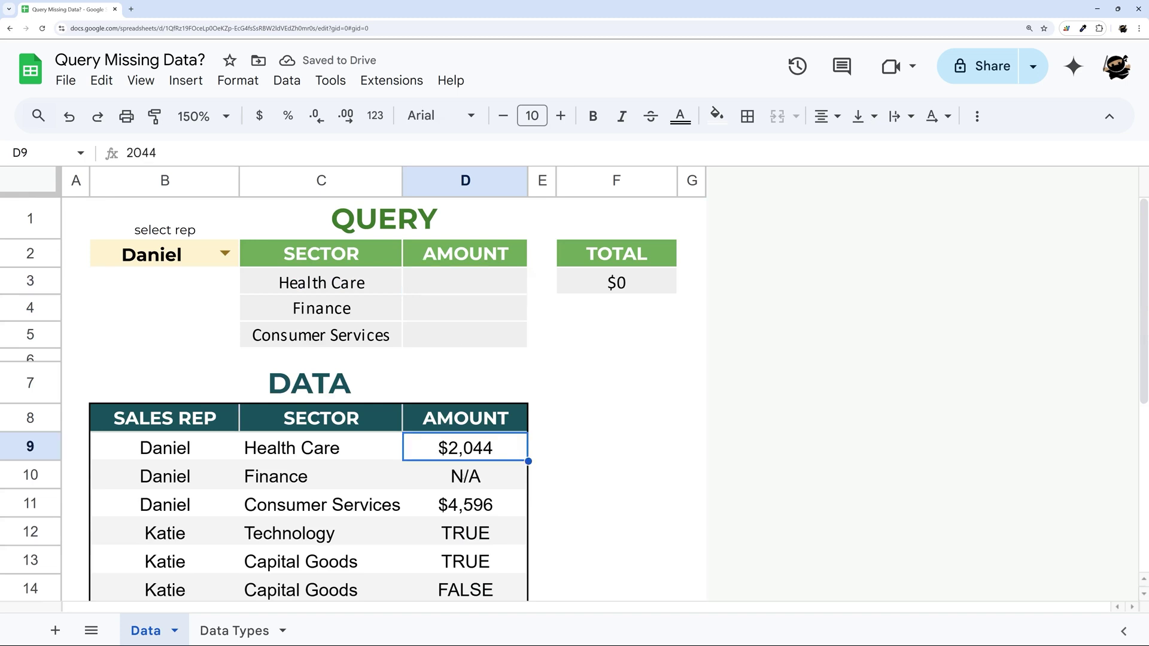
pyautogui.click(466, 478)
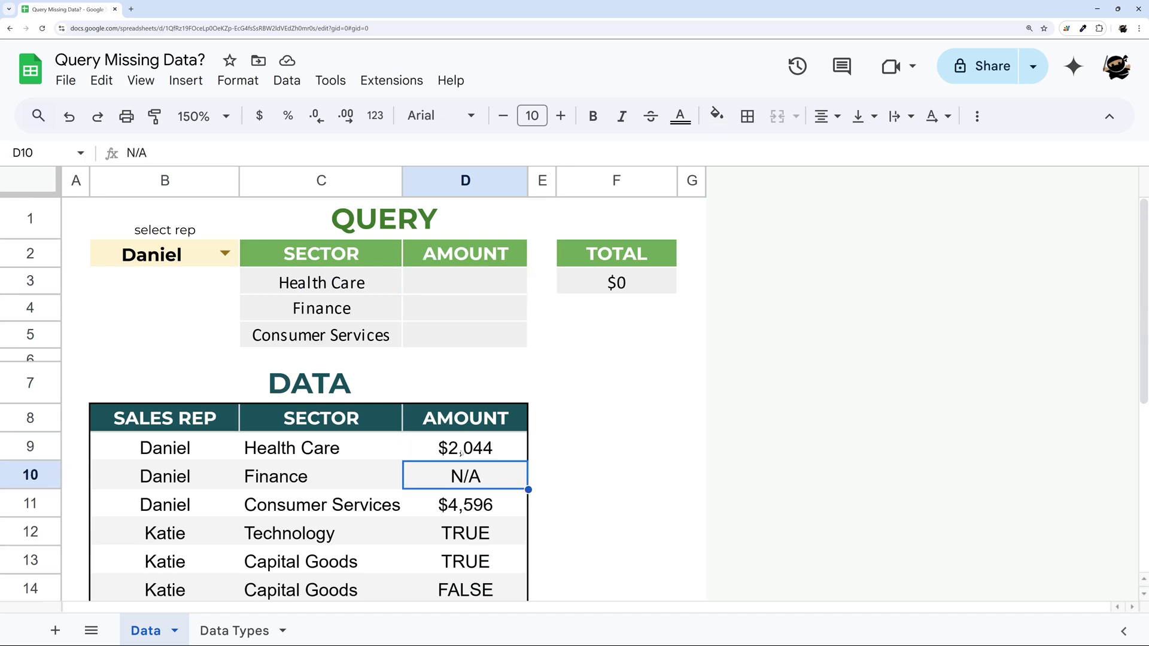
pyautogui.click(436, 453)
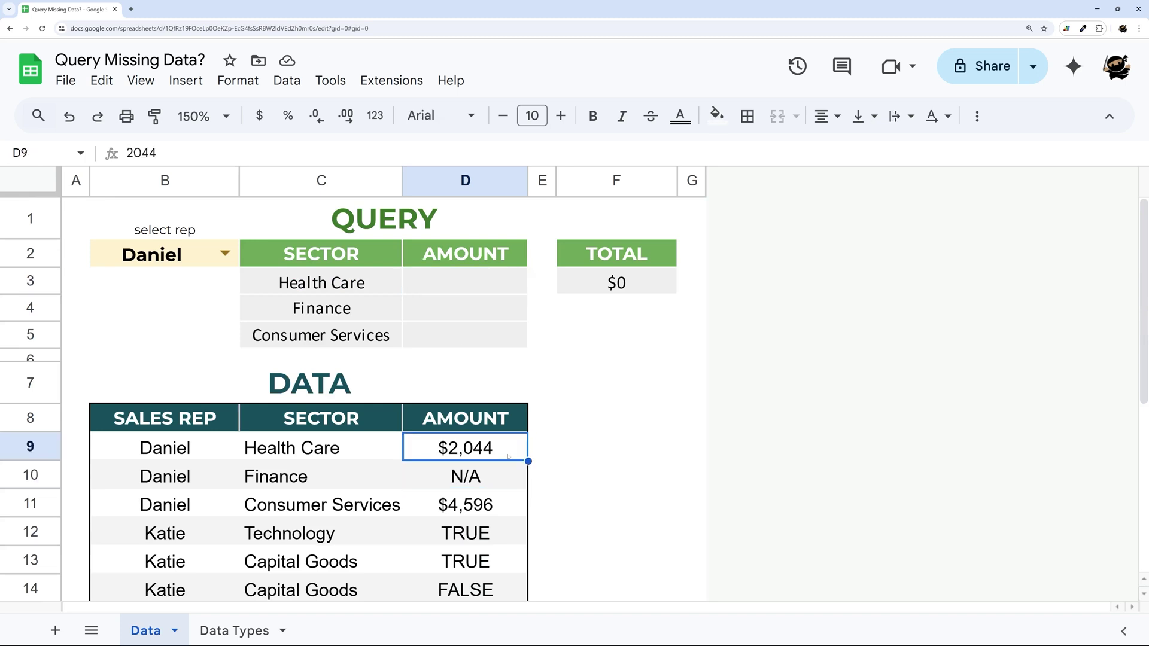
pyautogui.moveTo(167, 154); pyautogui.dragTo(123, 153)
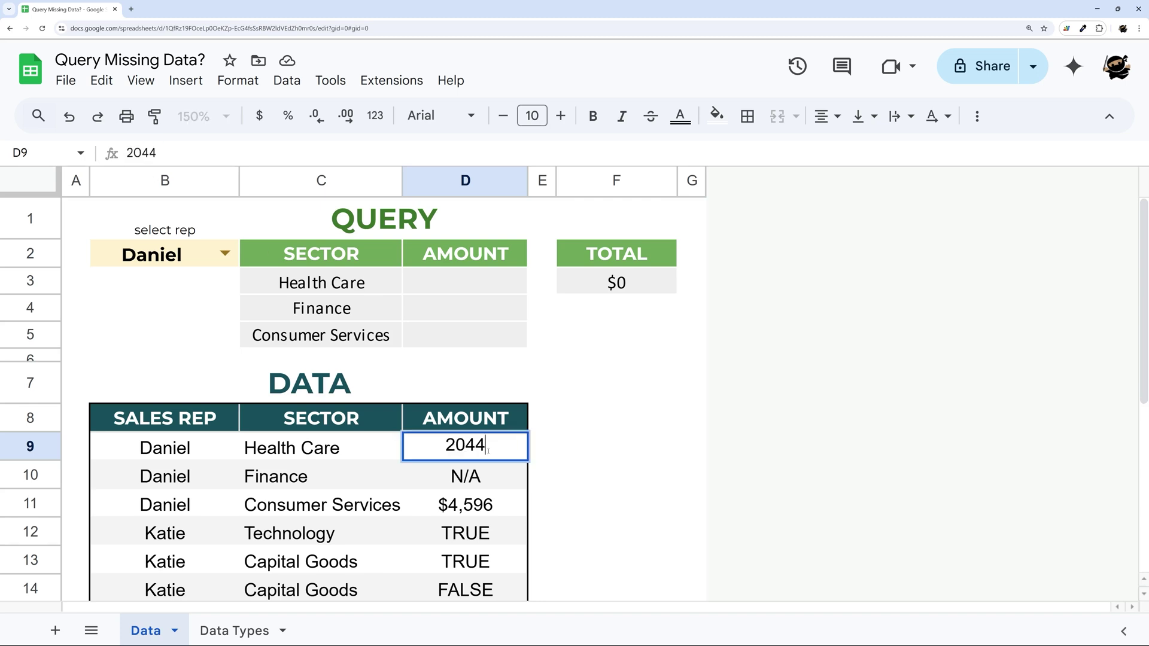
pyautogui.hotkey('ctrl', 'a')
pyautogui.write('TRUE')
pyautogui.press('Return')
pyautogui.click(489, 453)
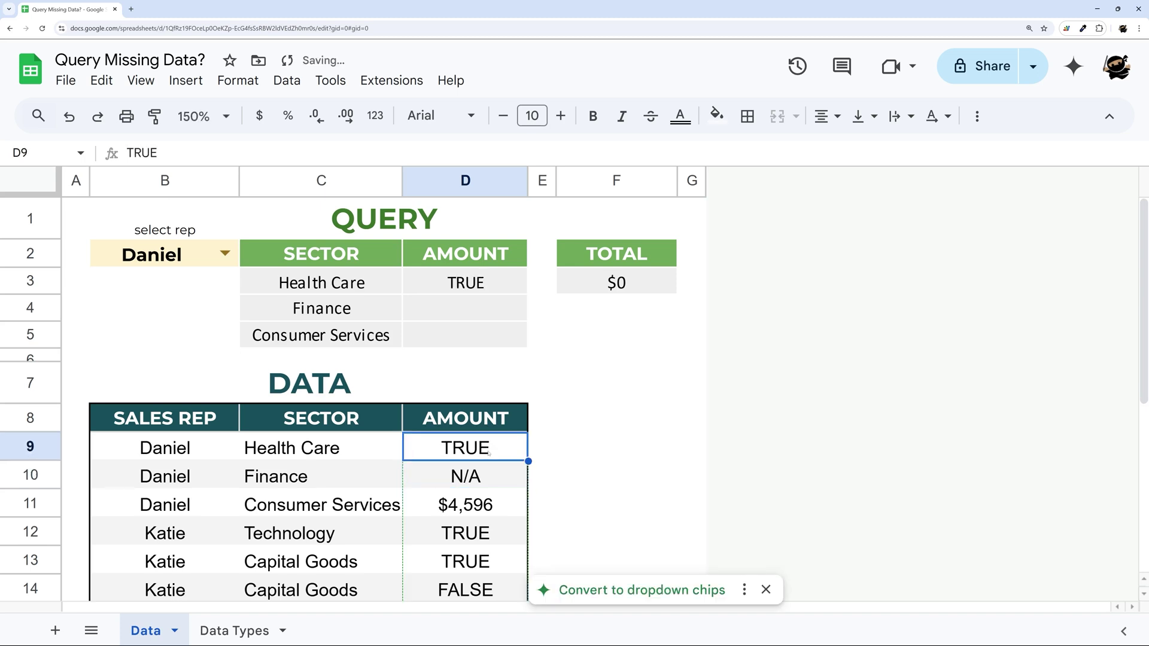
# Step: Undo the TRUE entry in D9 and the TRUE/FALSE paste in D12:D22 to bring back the original amounts
pyautogui.hotkey('ctrl', 'z')
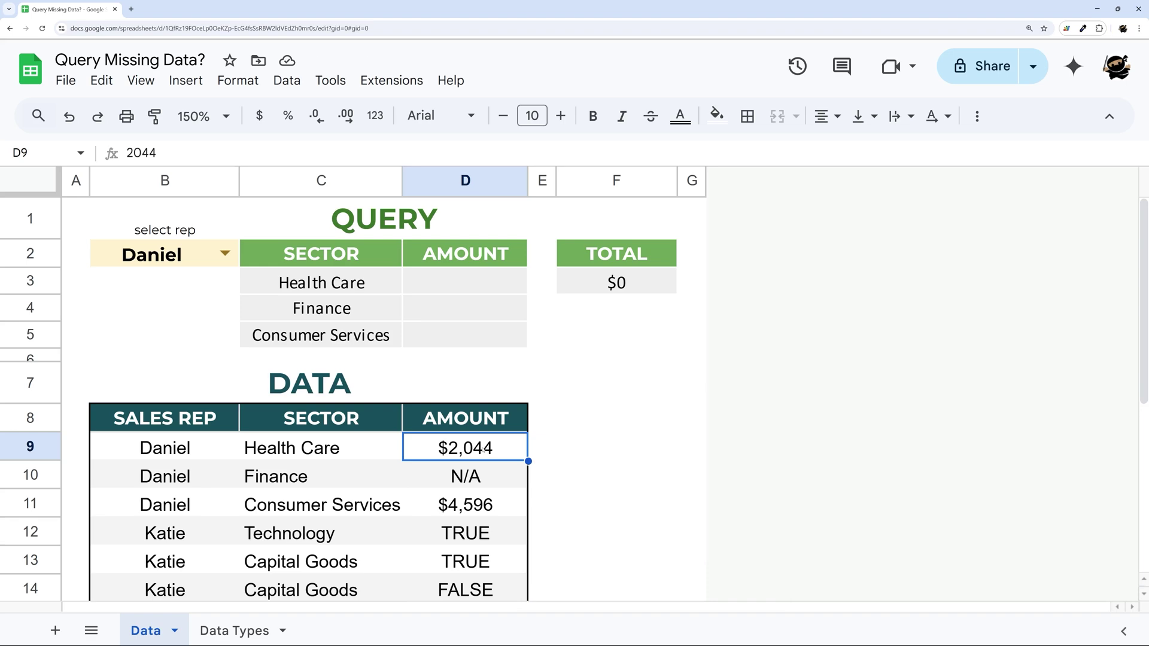
pyautogui.hotkey('ctrl', 'z')
pyautogui.hotkey('ctrl', 'z')
pyautogui.scroll(5, 541, 449)
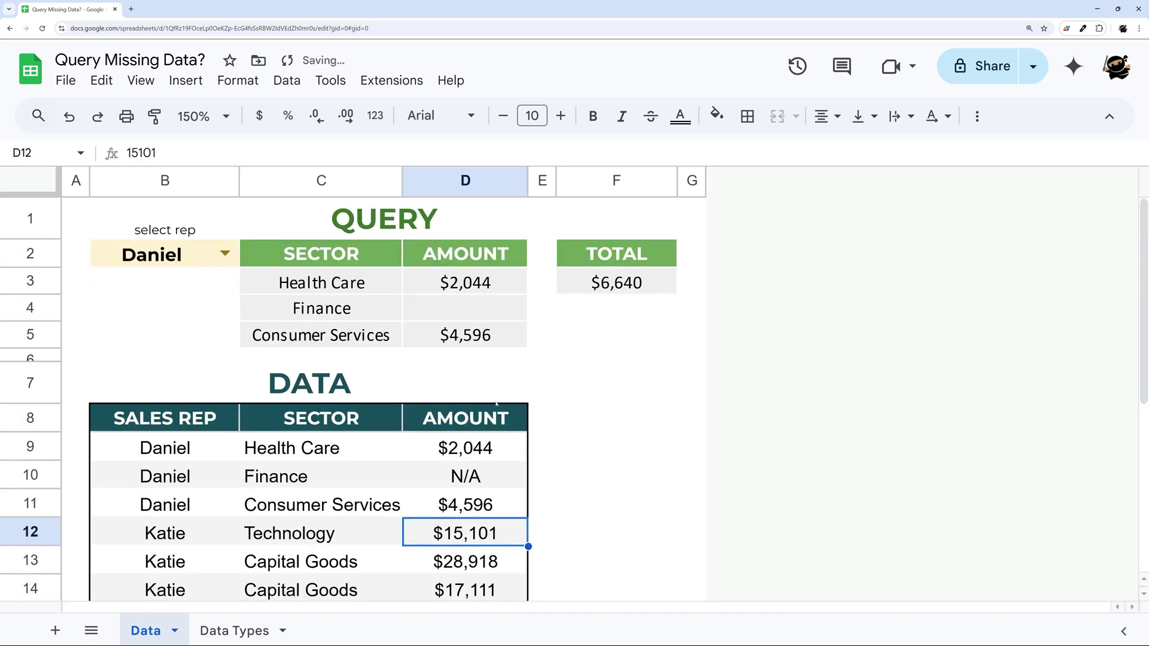
# Step: Replace the QUERY formula in C3 with =filter(C9:D22,B9:B22=B2)
pyautogui.click(361, 283)
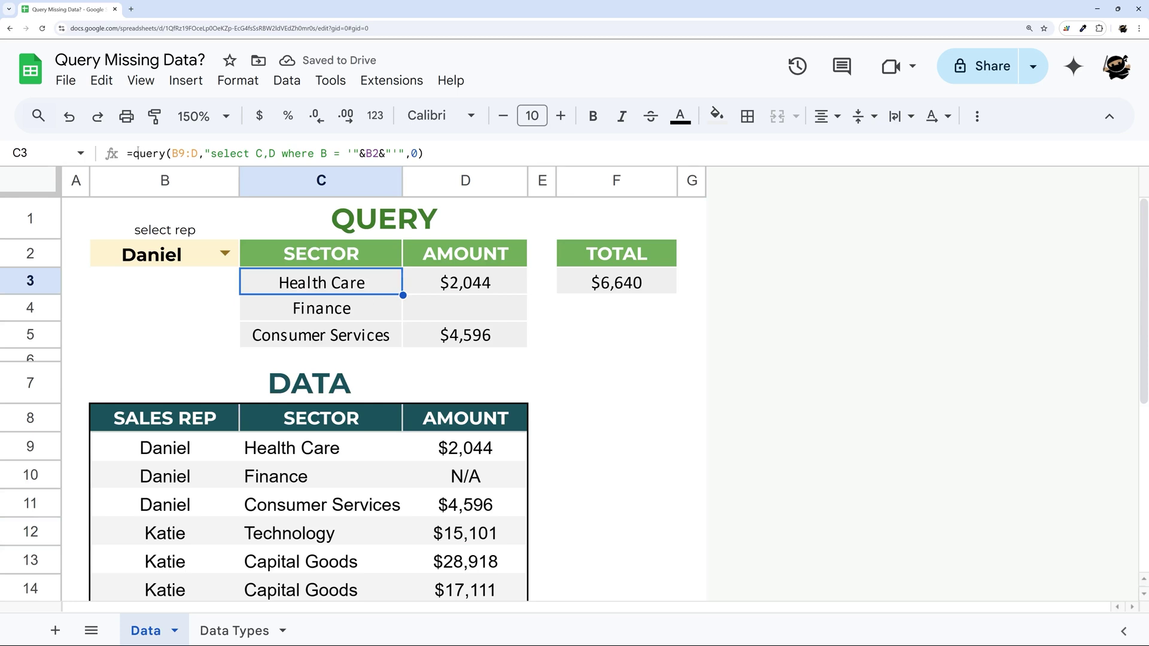
pyautogui.moveTo(133, 153); pyautogui.dragTo(534, 156)
pyautogui.write('filter(')
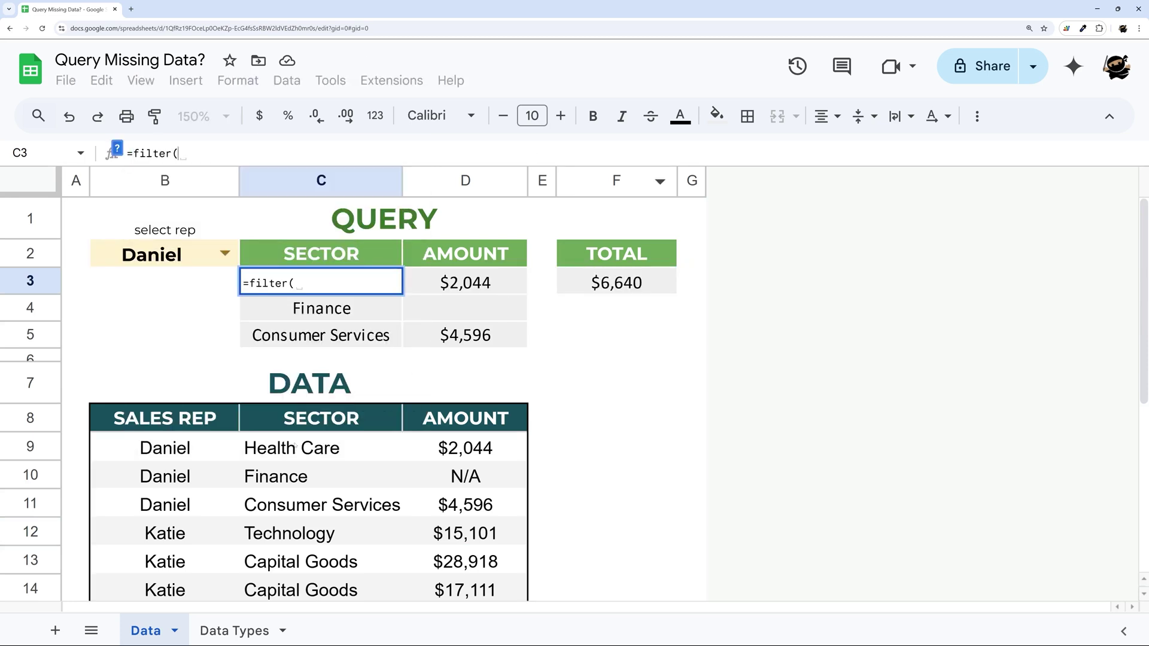
pyautogui.moveTo(295, 447); pyautogui.dragTo(452, 514)
pyautogui.write(',')
pyautogui.scroll(5, 402, 455)
pyautogui.click(162, 448)
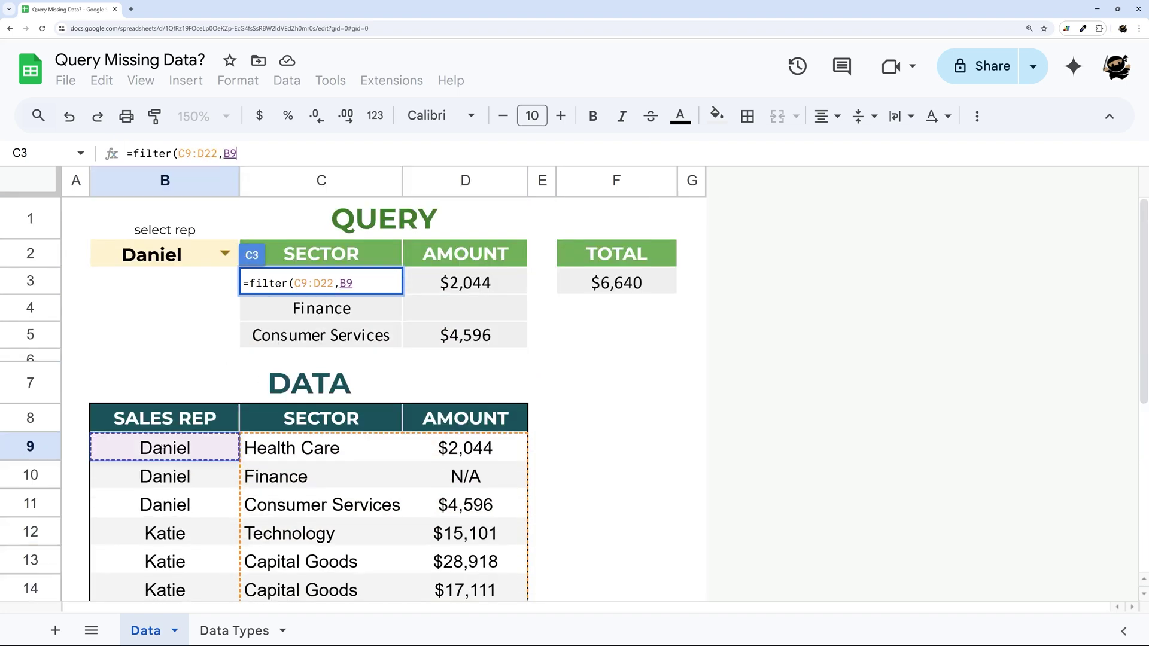
pyautogui.moveTo(165, 449); pyautogui.dragTo(165, 541)
pyautogui.write('=')
pyautogui.scroll(3, 219, 372)
pyautogui.click(154, 256)
pyautogui.press('Return')
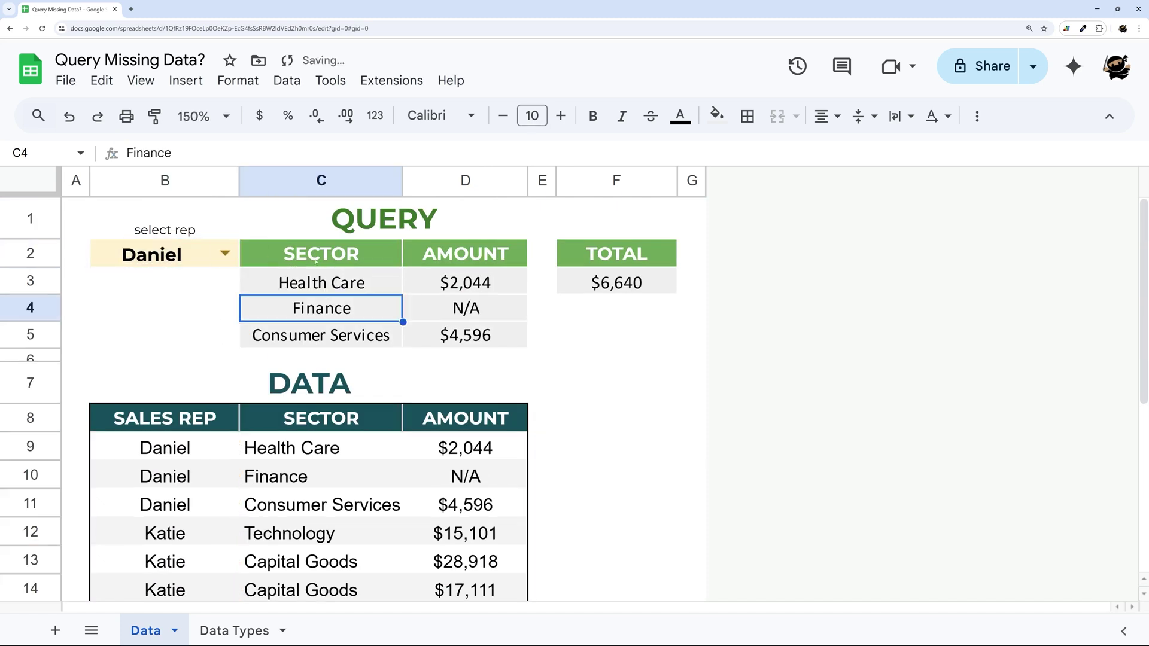
# Step: Inspect the FILTER formula in C3, its amounts in D3 and D4, and the total formula in F3
pyautogui.click(353, 282)
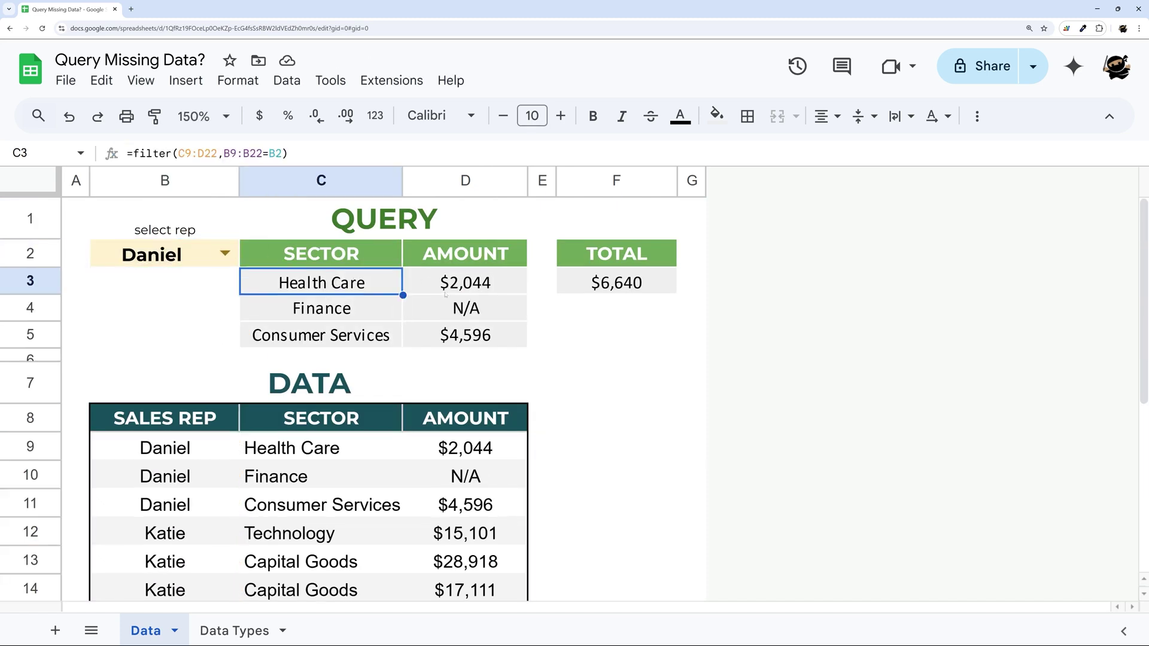
pyautogui.click(469, 307)
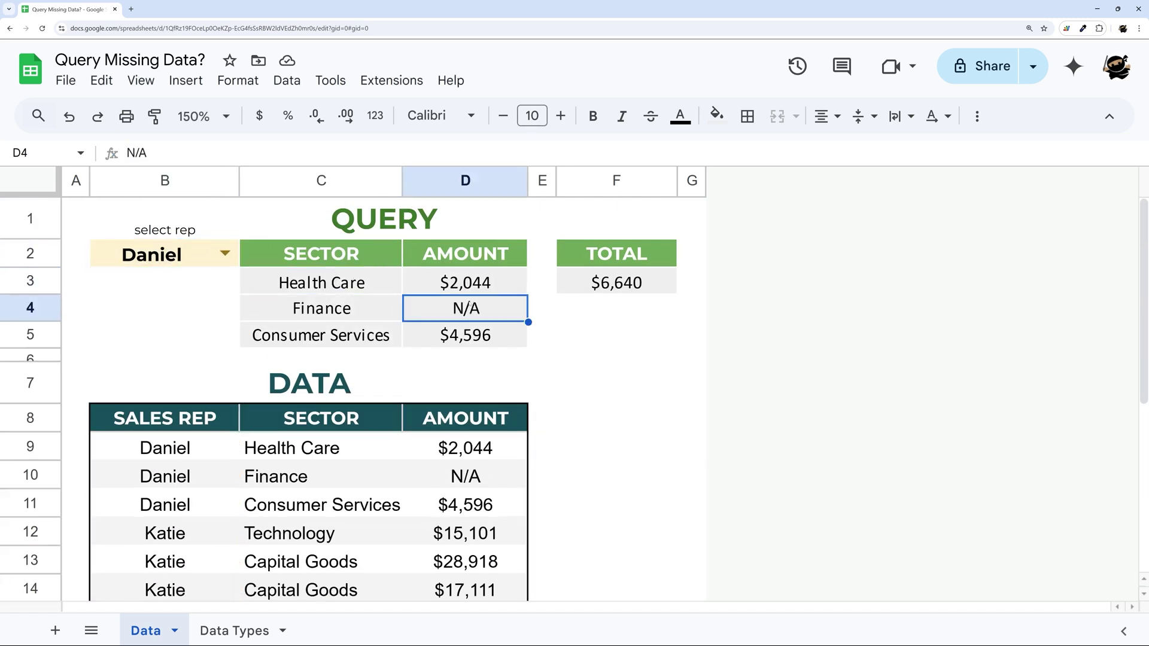
pyautogui.click(472, 283)
pyautogui.click(596, 283)
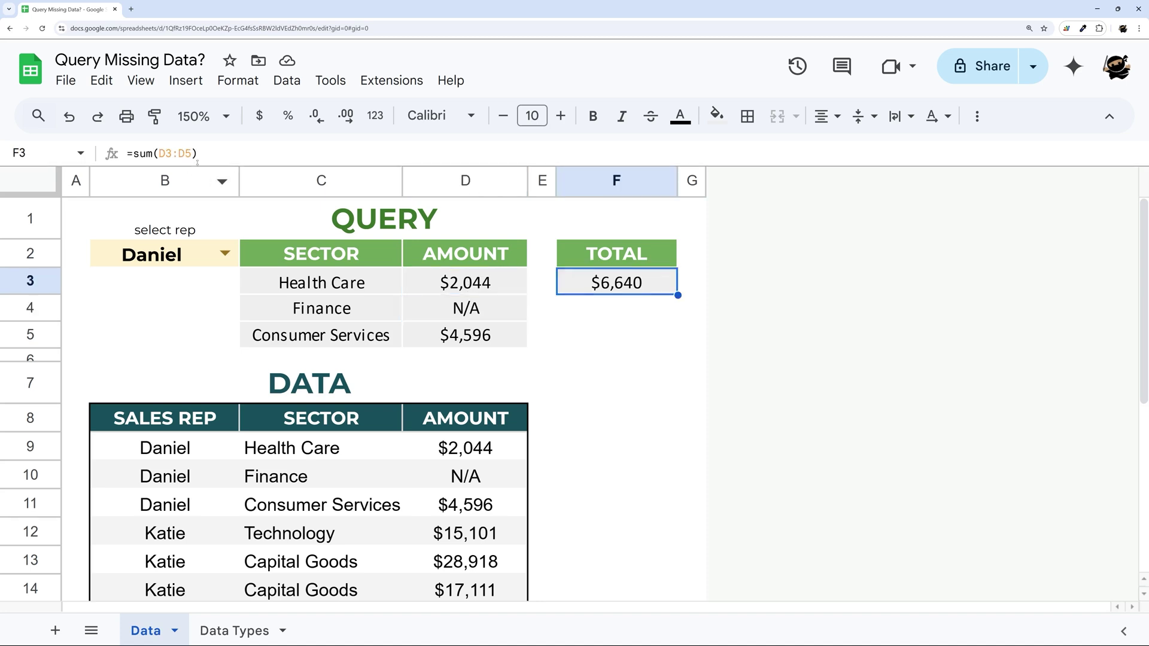
pyautogui.moveTo(205, 154); pyautogui.dragTo(70, 154)
pyautogui.press('Escape')
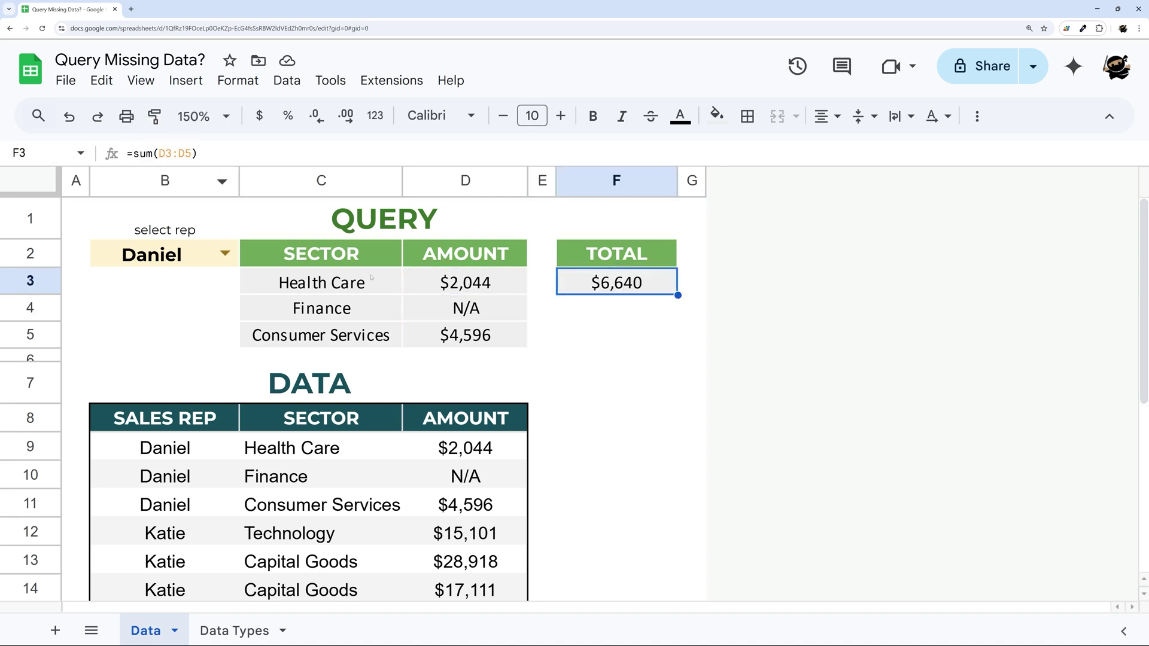
# Step: Restore the original QUERY formula in C3 in place of the FILTER formula
pyautogui.click(332, 283)
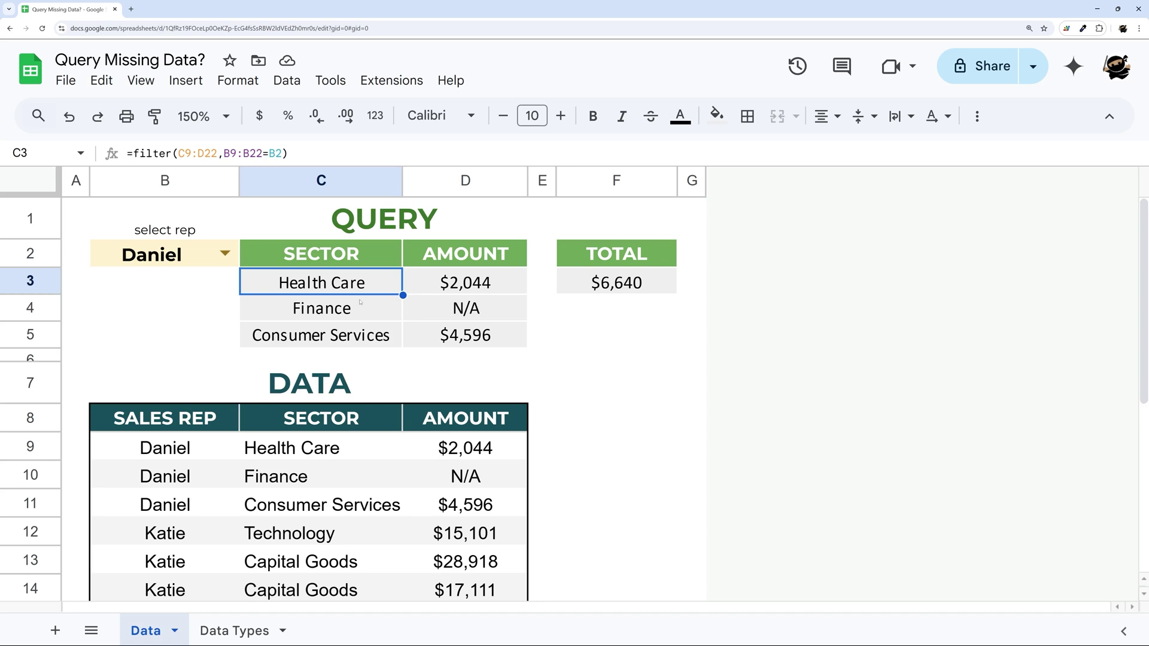
pyautogui.click(486, 310)
pyautogui.press('Delete')
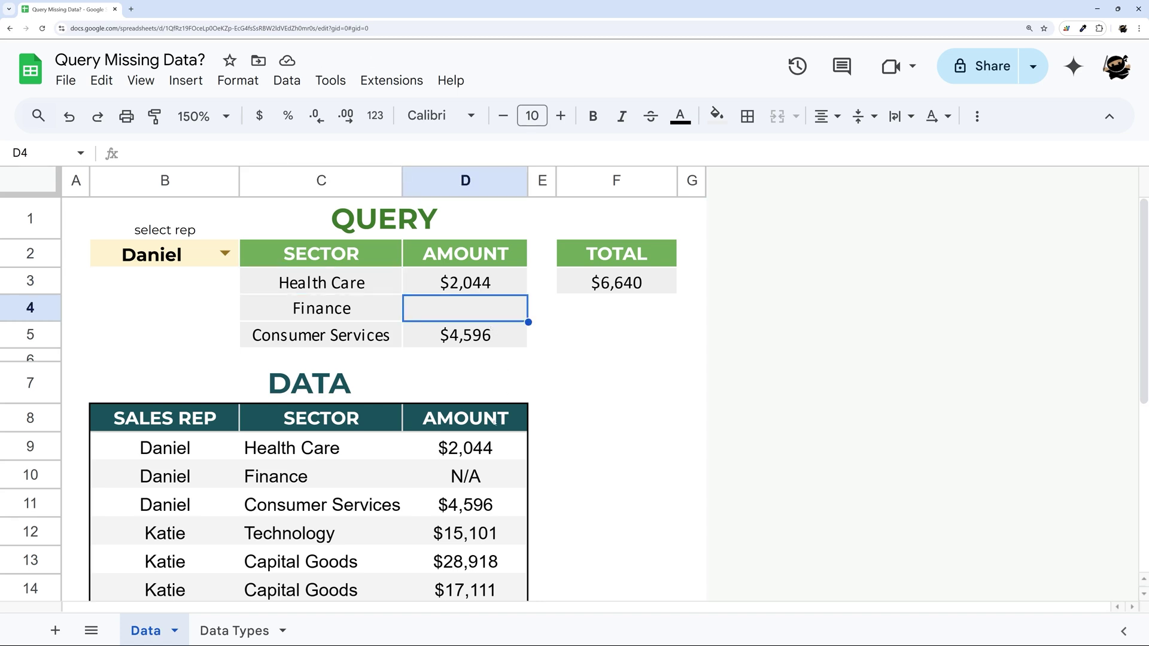
# Step: Format the source amounts in D9:D22 as plain text
pyautogui.click(481, 448)
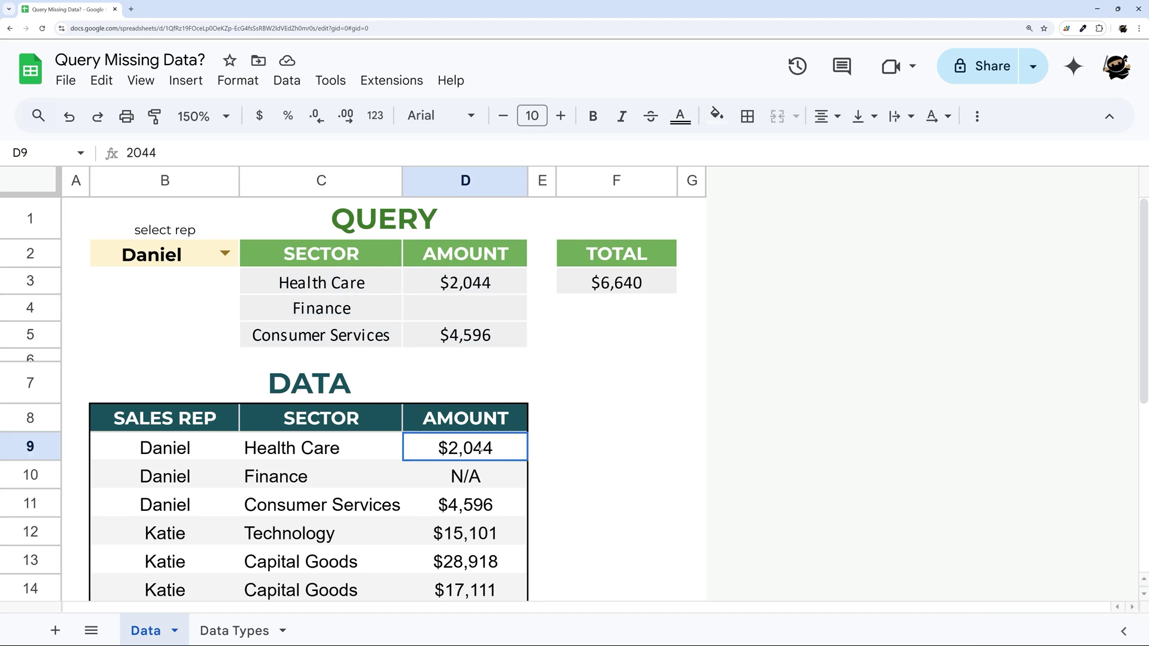
pyautogui.scroll(-5, 480, 449)
pyautogui.moveTo(480, 449); pyautogui.dragTo(485, 515)
pyautogui.scroll(2, 382, 395)
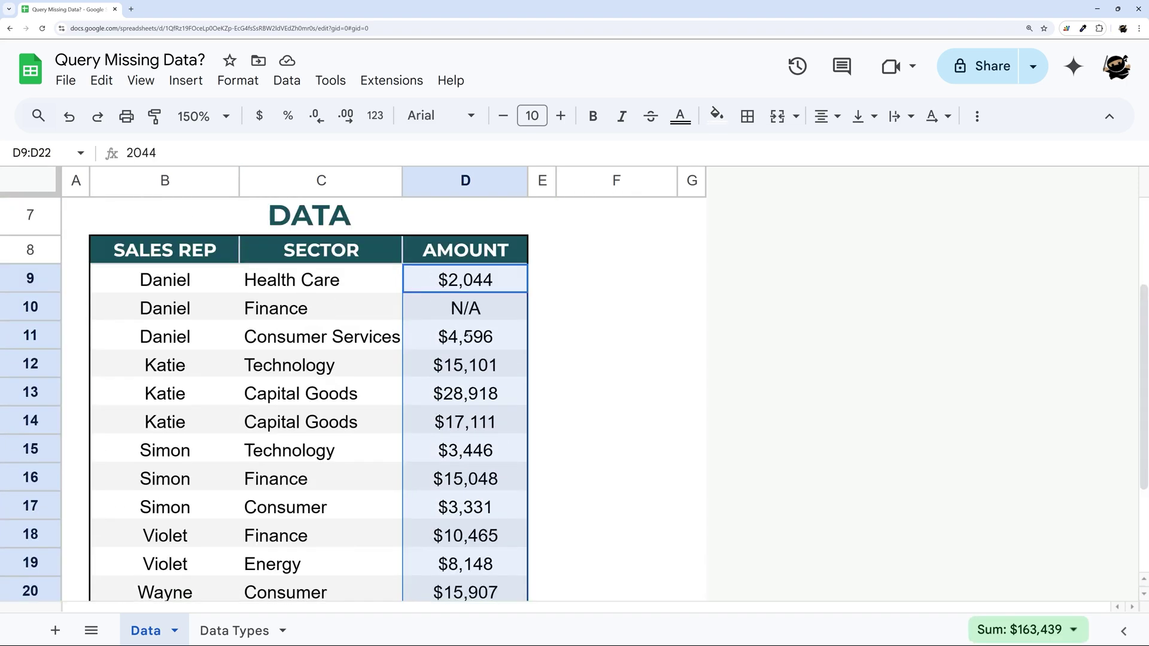
pyautogui.scroll(3, 599, 294)
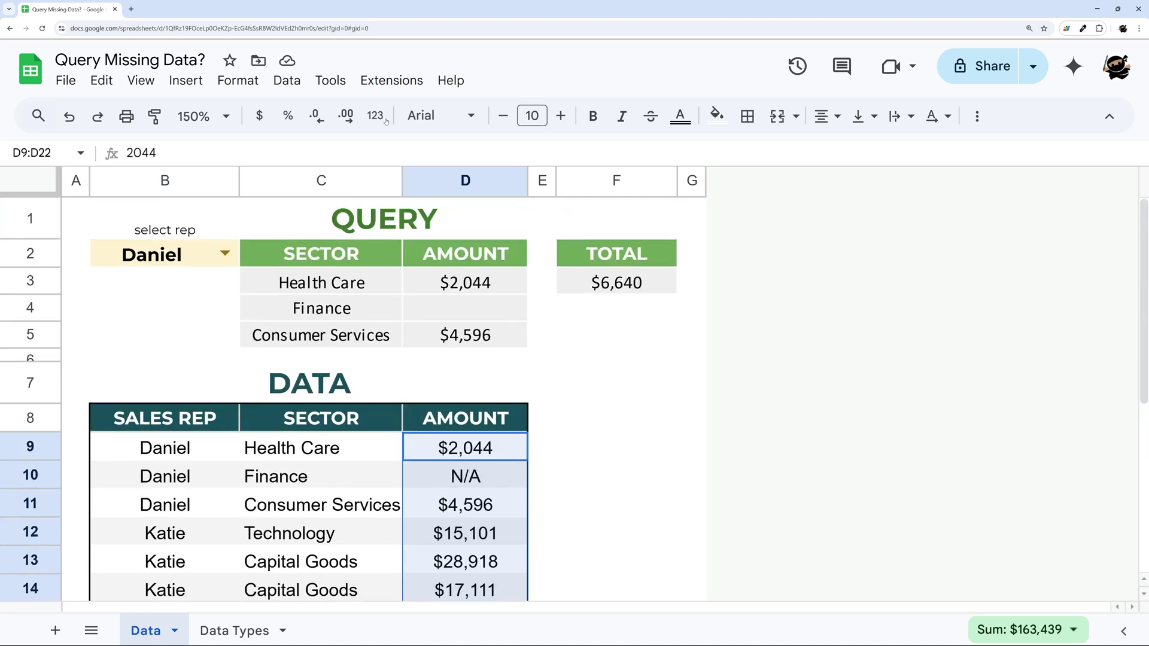
pyautogui.click(375, 116)
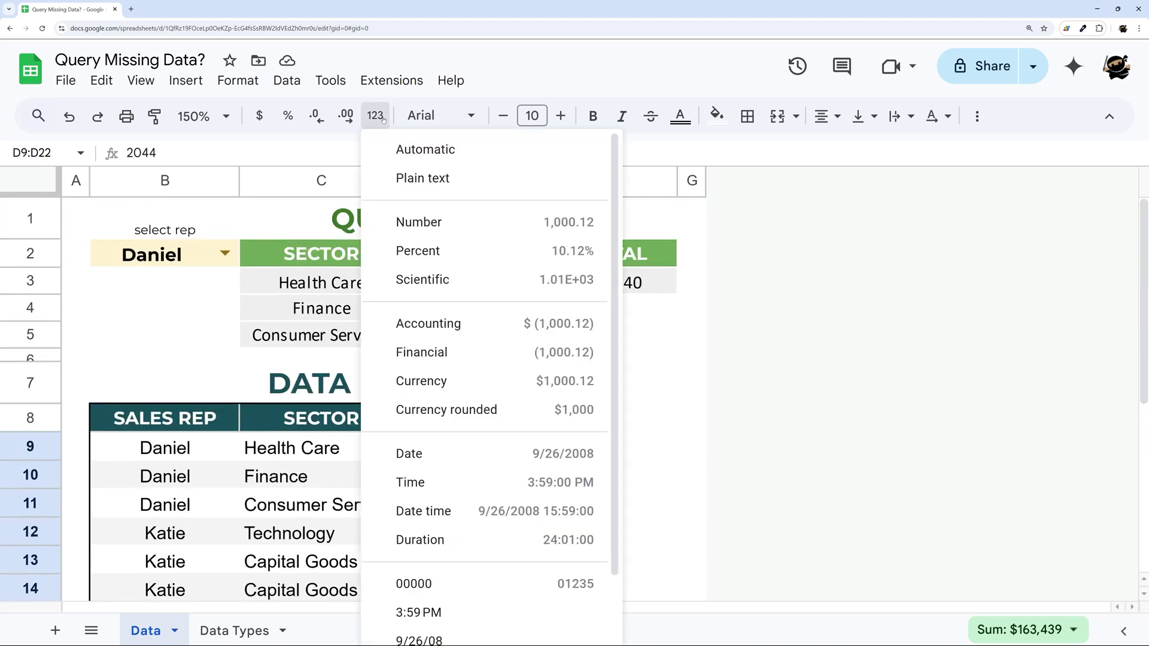
pyautogui.click(417, 179)
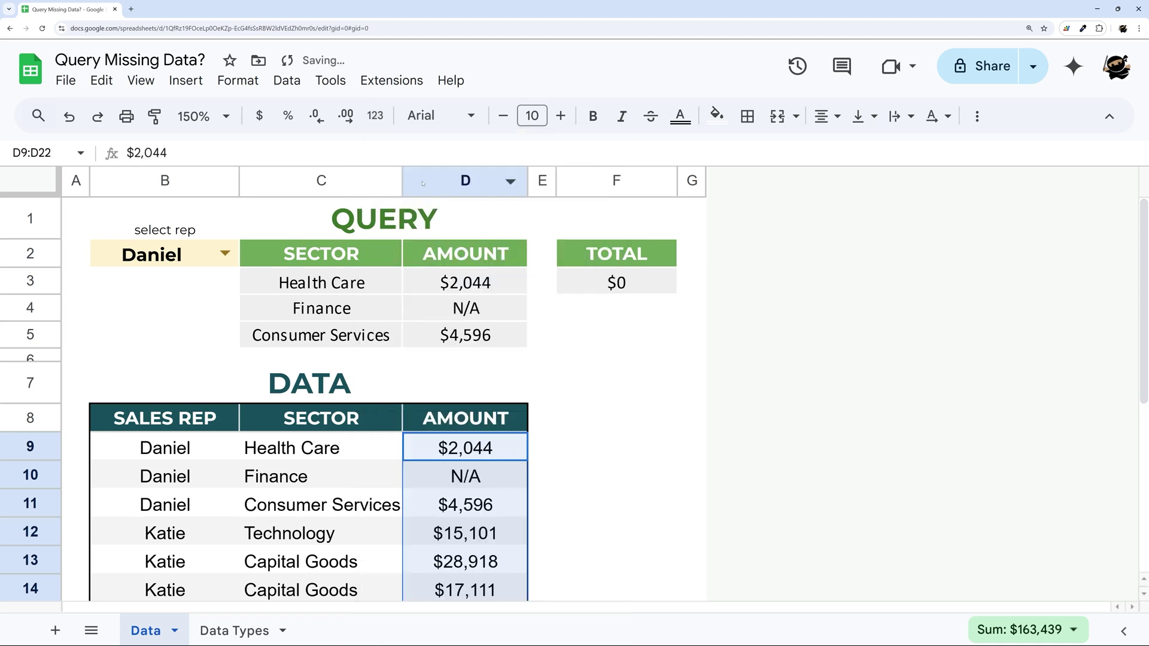
# Step: Check the Finance amount in D4, the total formula in F3 and the QUERY formula in C3
pyautogui.click(461, 314)
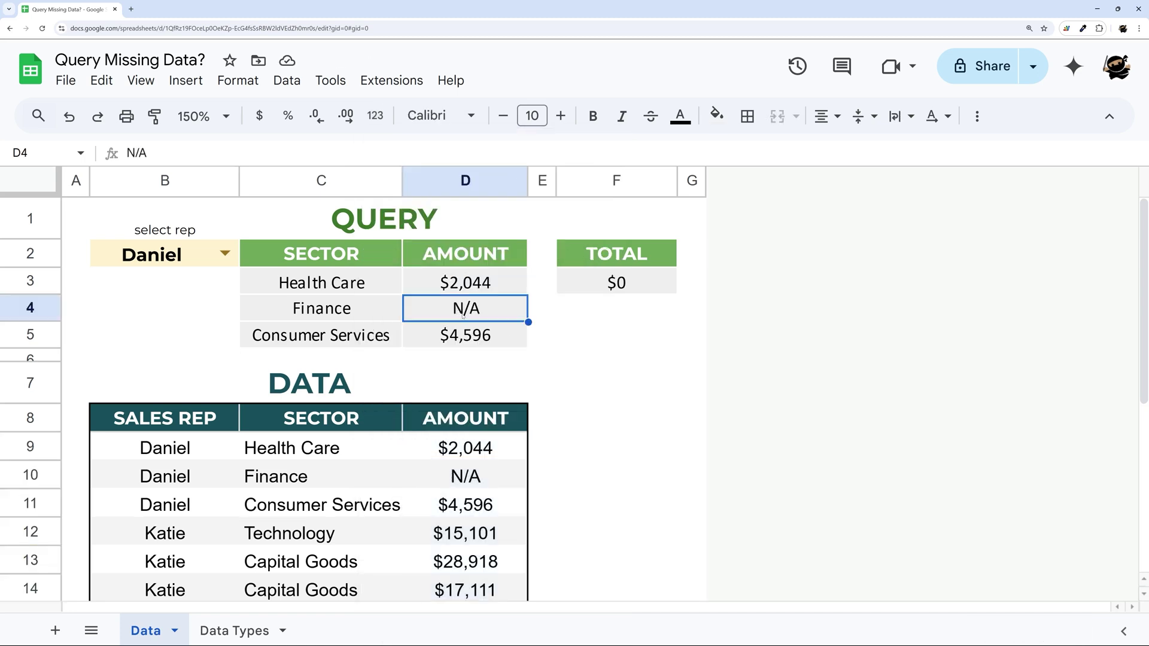
pyautogui.click(613, 286)
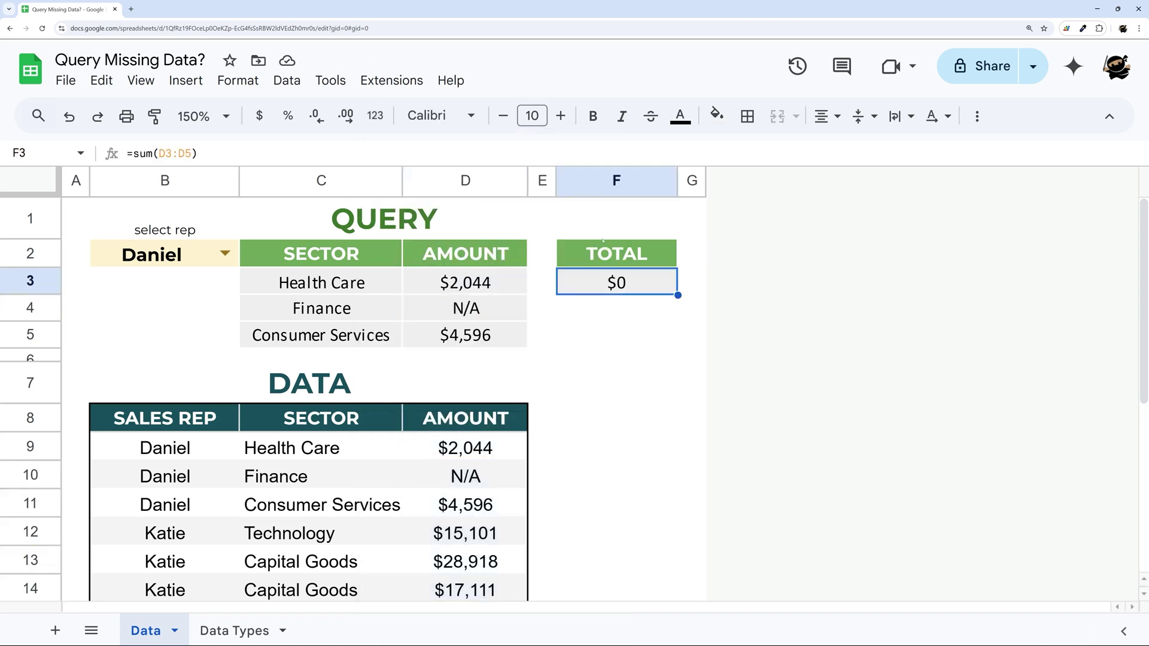
pyautogui.press('Left')
pyautogui.press('Left')
pyautogui.press('Left')
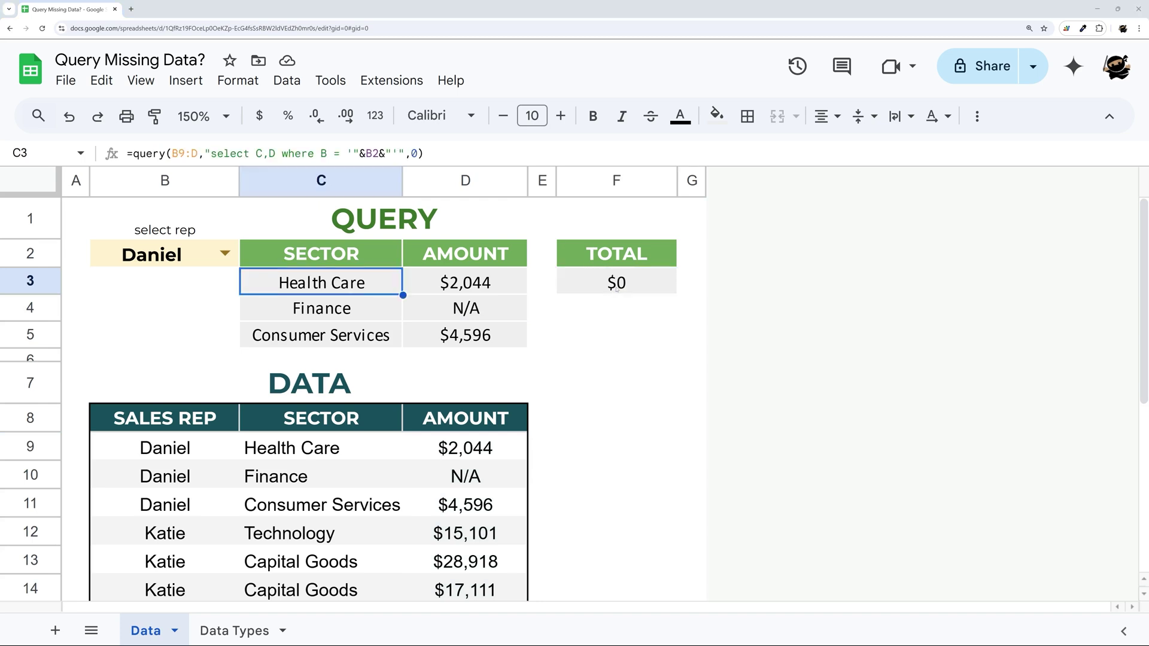
# Step: Wrap the D3:D5 range inside the F3 sum formula with arrayformula(value( ))
pyautogui.click(616, 288)
pyautogui.doubleClick(616, 288)
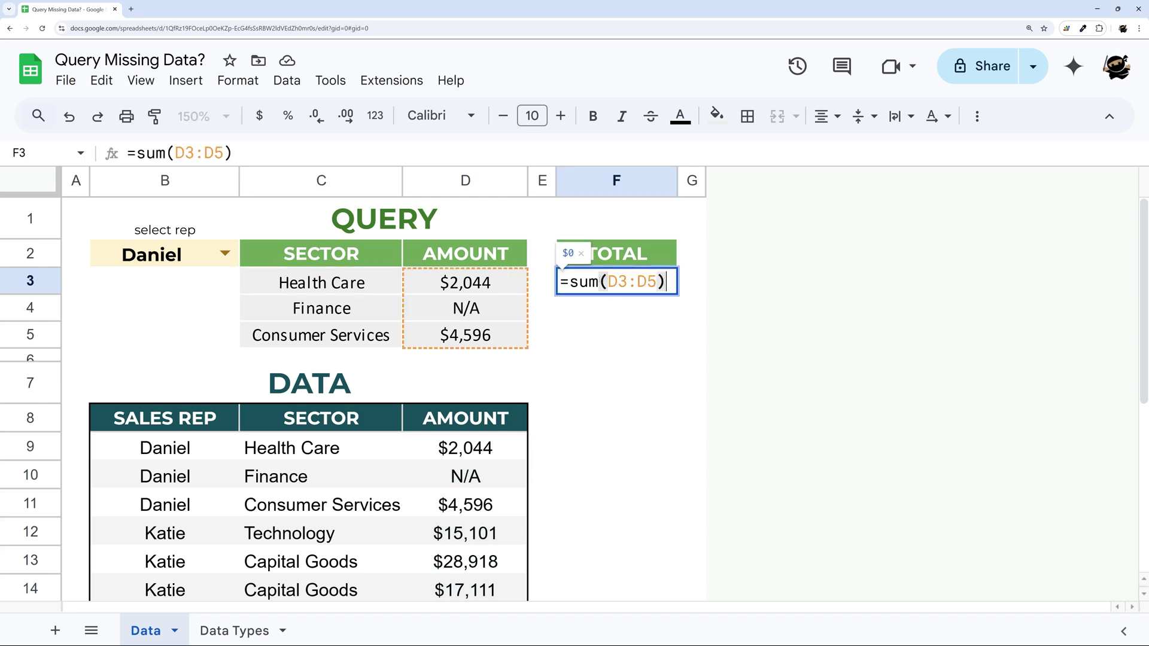
pyautogui.click(608, 281)
pyautogui.write('array')
pyautogui.write('formula(val')
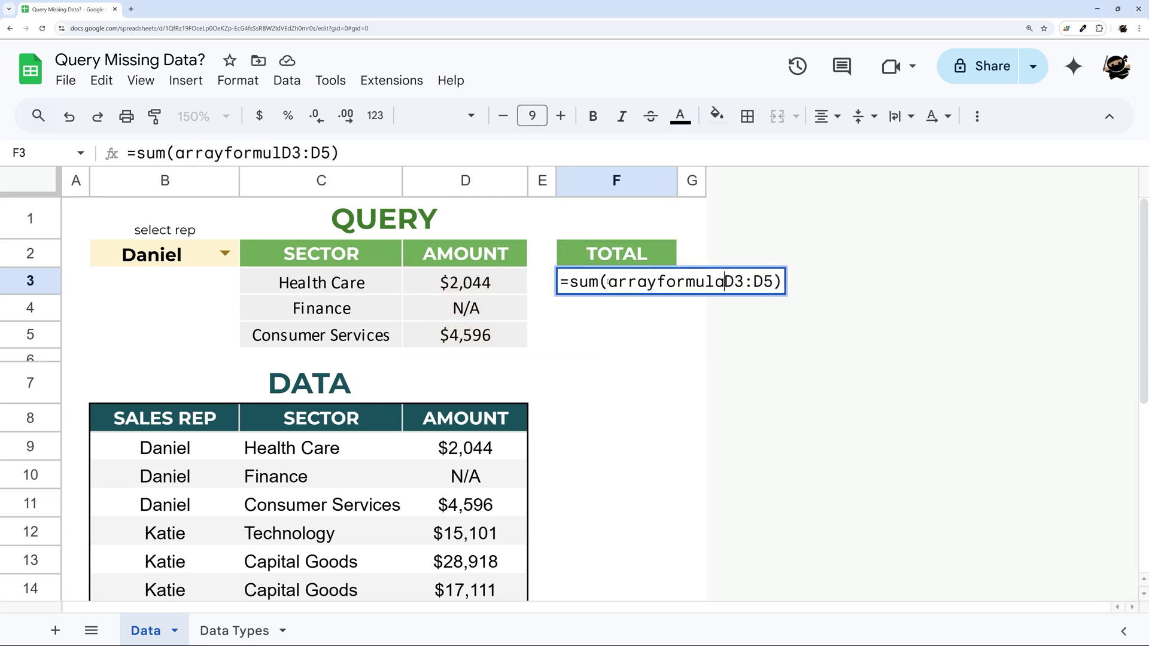
pyautogui.write('ue')
pyautogui.press('BackSpace')
pyautogui.press('BackSpace')
pyautogui.press('BackSpace')
pyautogui.write('alue(')
pyautogui.press('End')
pyautogui.write(')')
# Step: Remove the SUM function from F3 and enter the formula as =arrayformula(value(D3:D5))
pyautogui.press('Home')
pyautogui.press('Right')
pyautogui.press('Delete')
pyautogui.press('Delete')
pyautogui.press('Delete')
pyautogui.press('Delete')
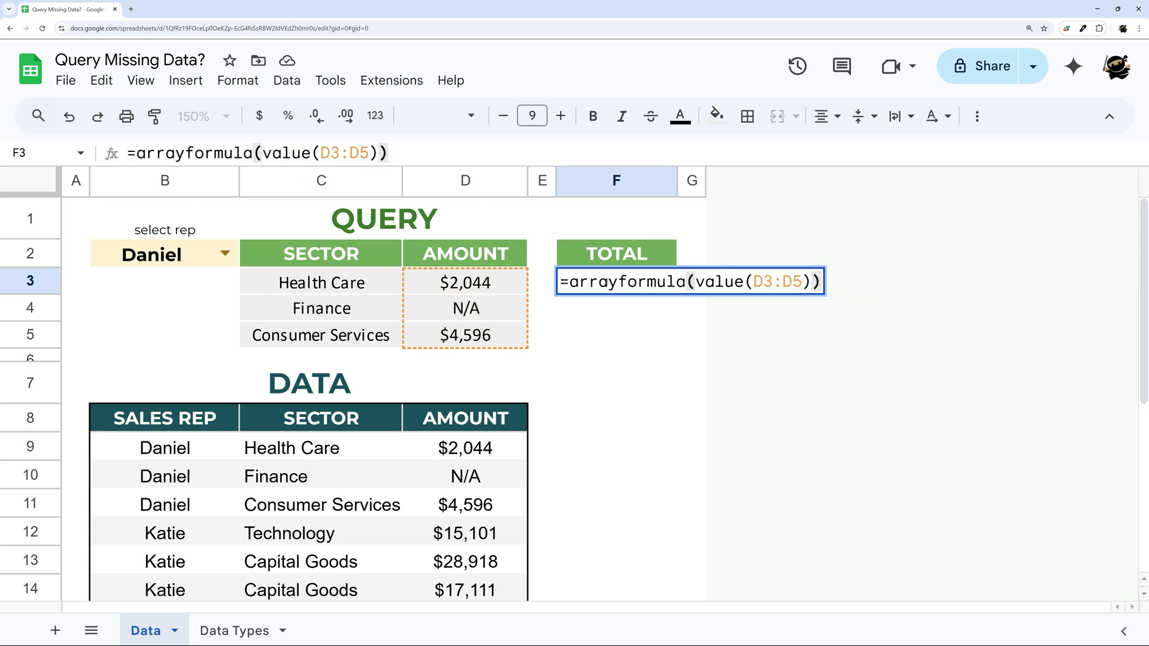
pyautogui.press('Return')
# Step: Compare the converted values in F3:F5 with the query amounts and read the error details in F4
pyautogui.moveTo(608, 286); pyautogui.dragTo(605, 335)
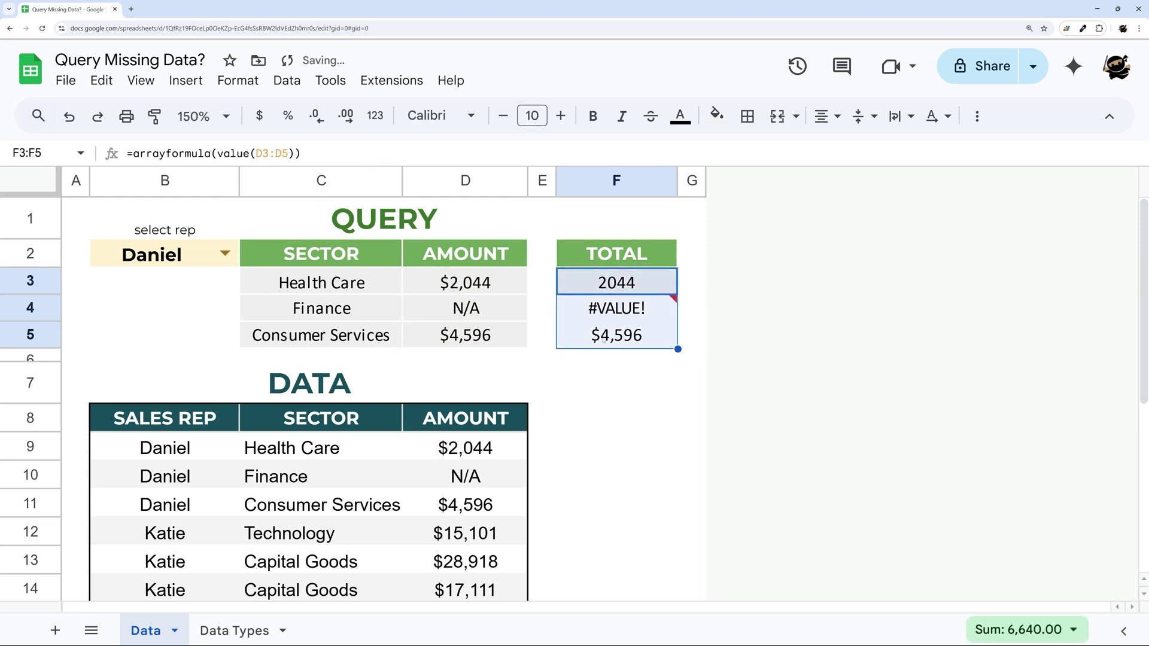
pyautogui.click(473, 284)
pyautogui.click(602, 289)
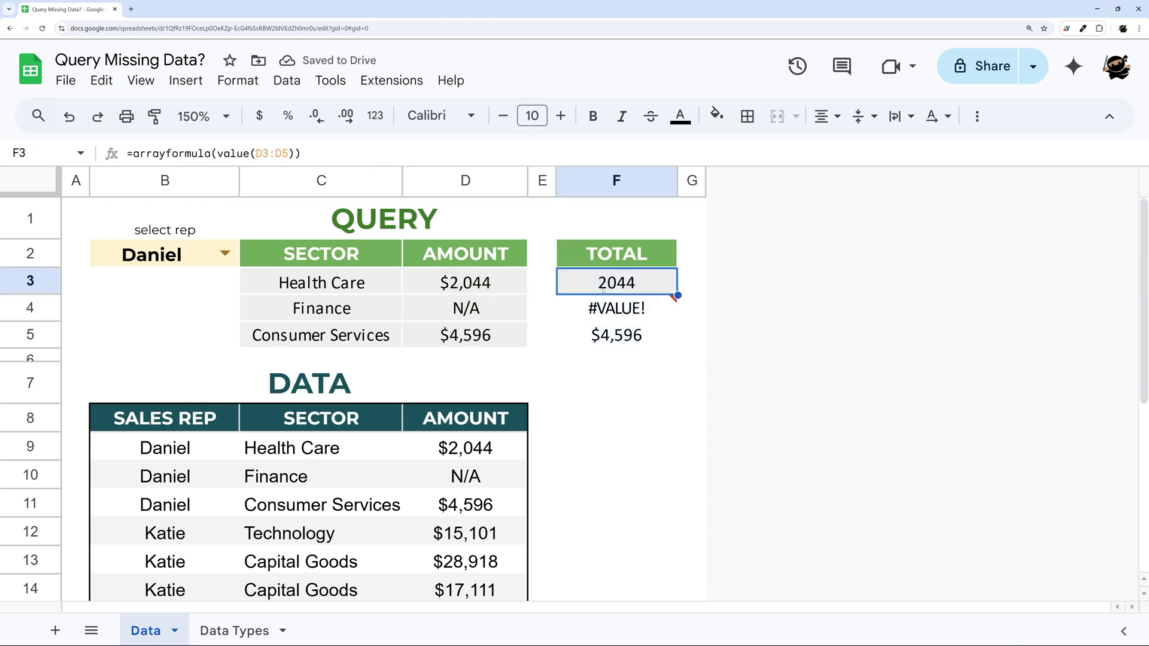
pyautogui.click(620, 326)
pyautogui.moveTo(613, 311)
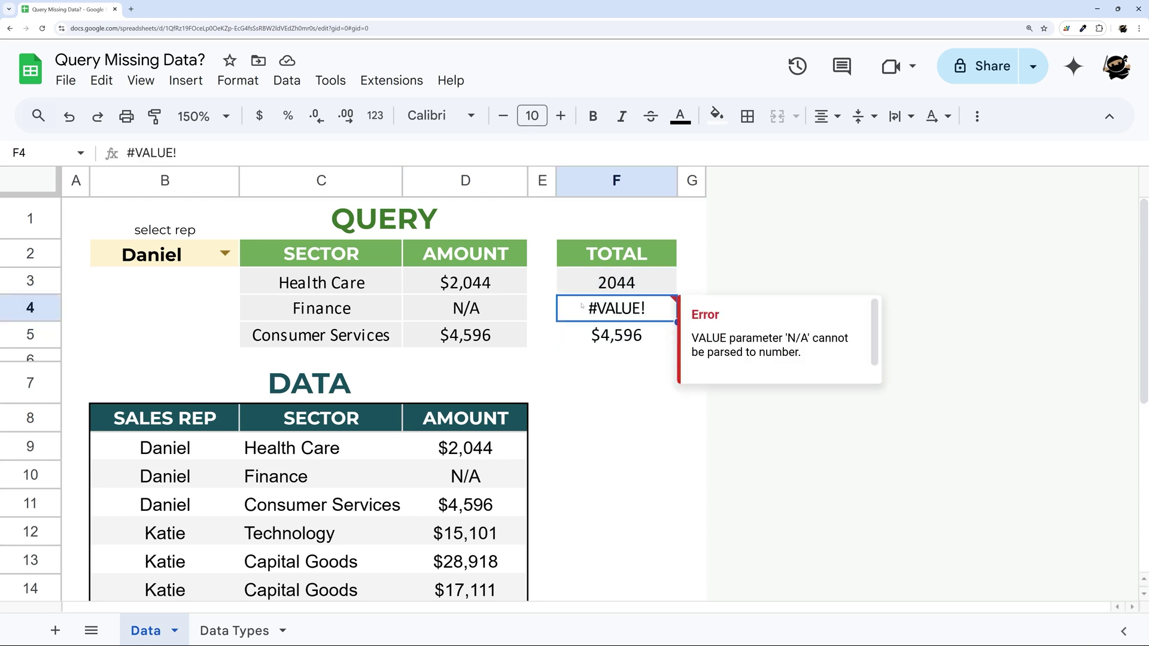
# Step: Add IFERROR around the VALUE function in F3 to get =arrayformula(IFERROR(value(D3:D5))), and review the output in F3:F5
pyautogui.click(614, 290)
pyautogui.click(218, 153)
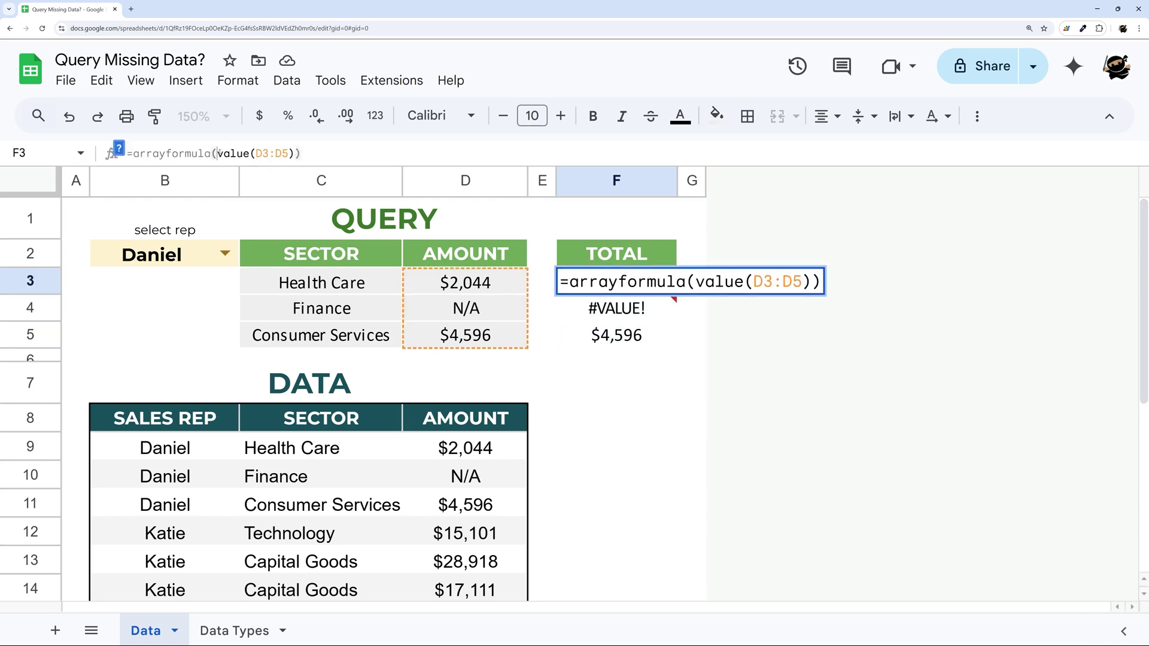
pyautogui.write('IFERROR(')
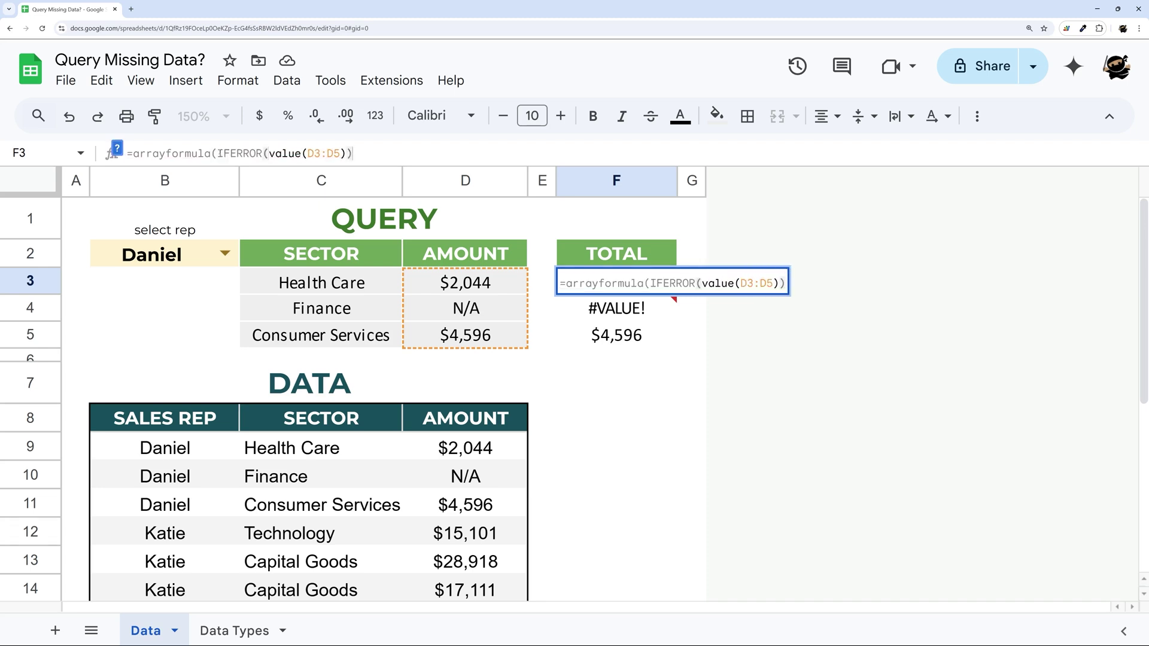
pyautogui.press('Return')
pyautogui.moveTo(617, 282); pyautogui.dragTo(604, 346)
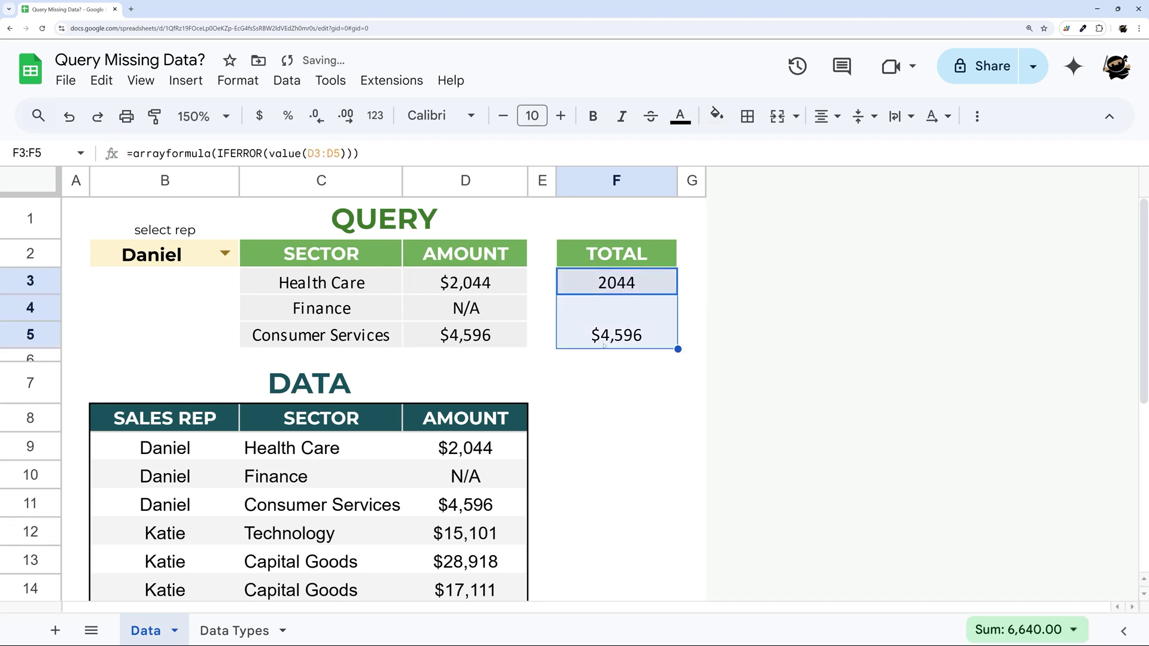
# Step: Recheck C3 and D4, and wrap the F3 formula in SUM as =sum(arrayformula(IFERROR(value(D3:D5))))
pyautogui.click(335, 282)
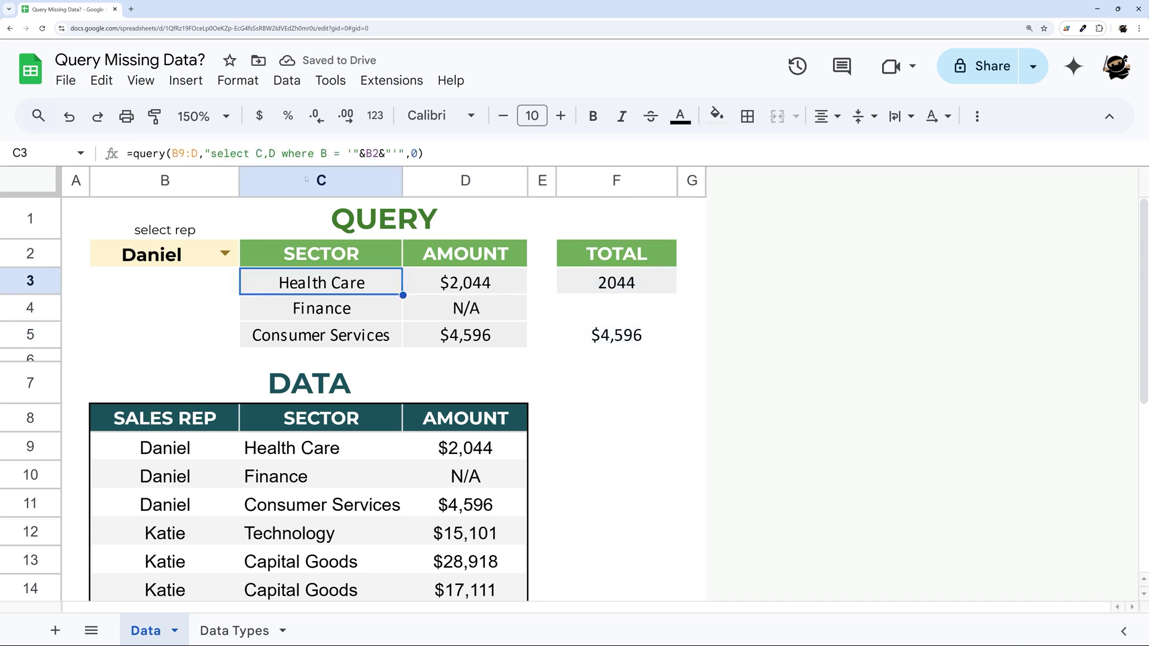
pyautogui.click(465, 311)
pyautogui.click(617, 285)
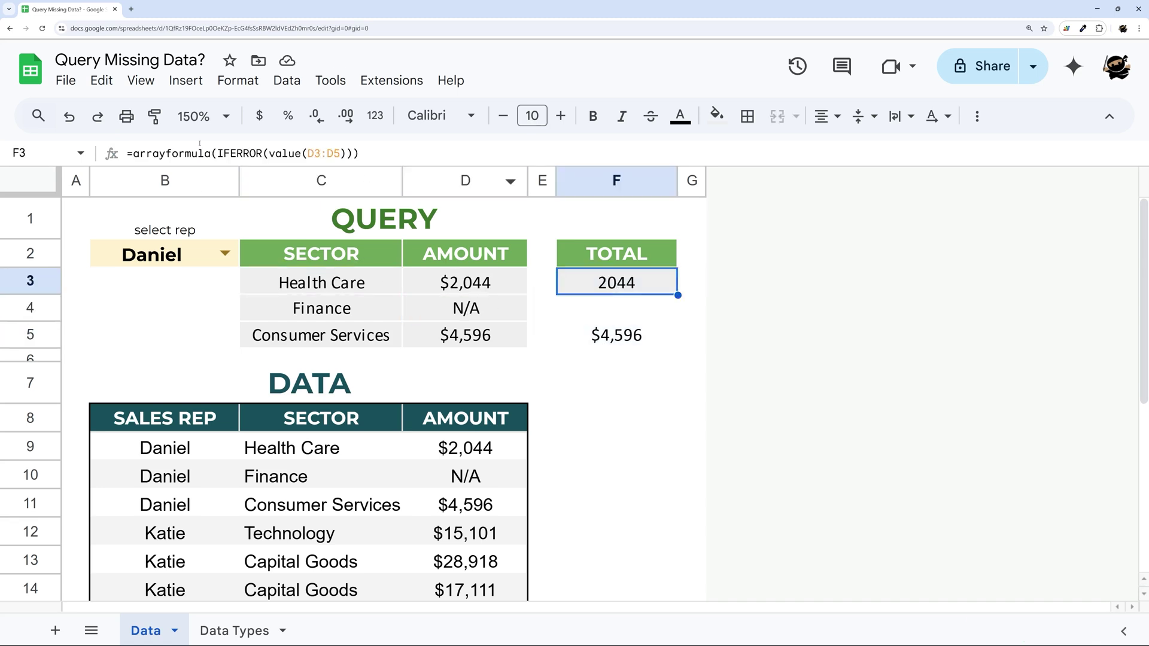
pyautogui.click(134, 154)
pyautogui.write('sum(')
pyautogui.press('End')
pyautogui.write(')')
pyautogui.press('Return')
pyautogui.click(644, 284)
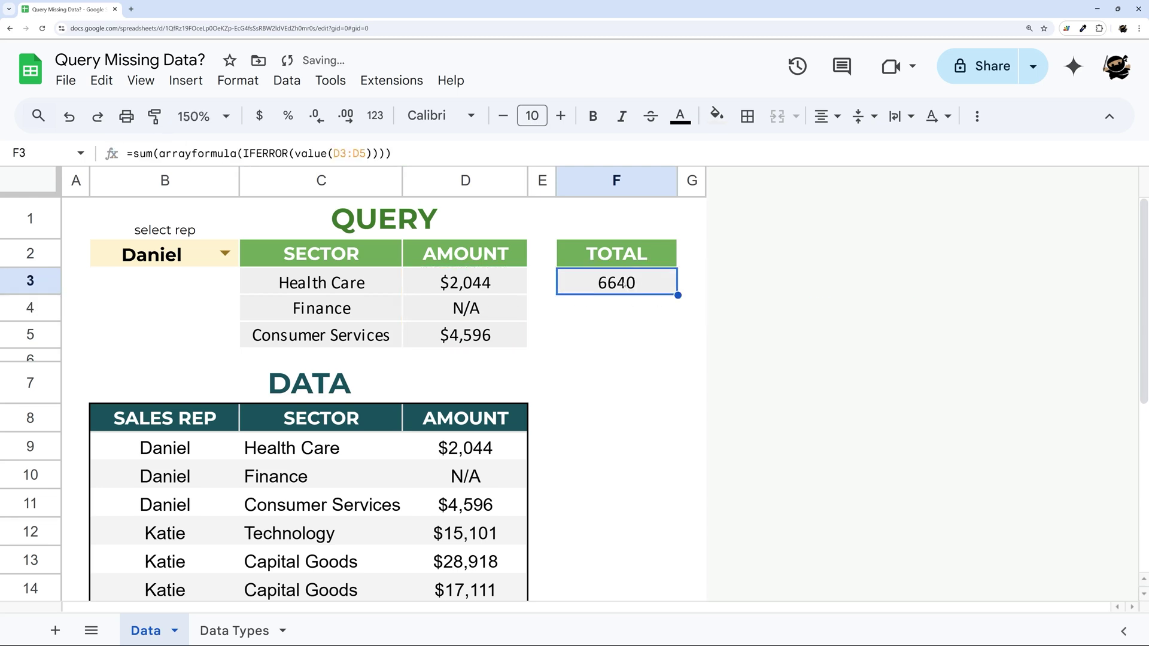
# Step: Review the array conversion part of the F3 formula and format the total as currency
pyautogui.moveTo(158, 153); pyautogui.dragTo(385, 153)
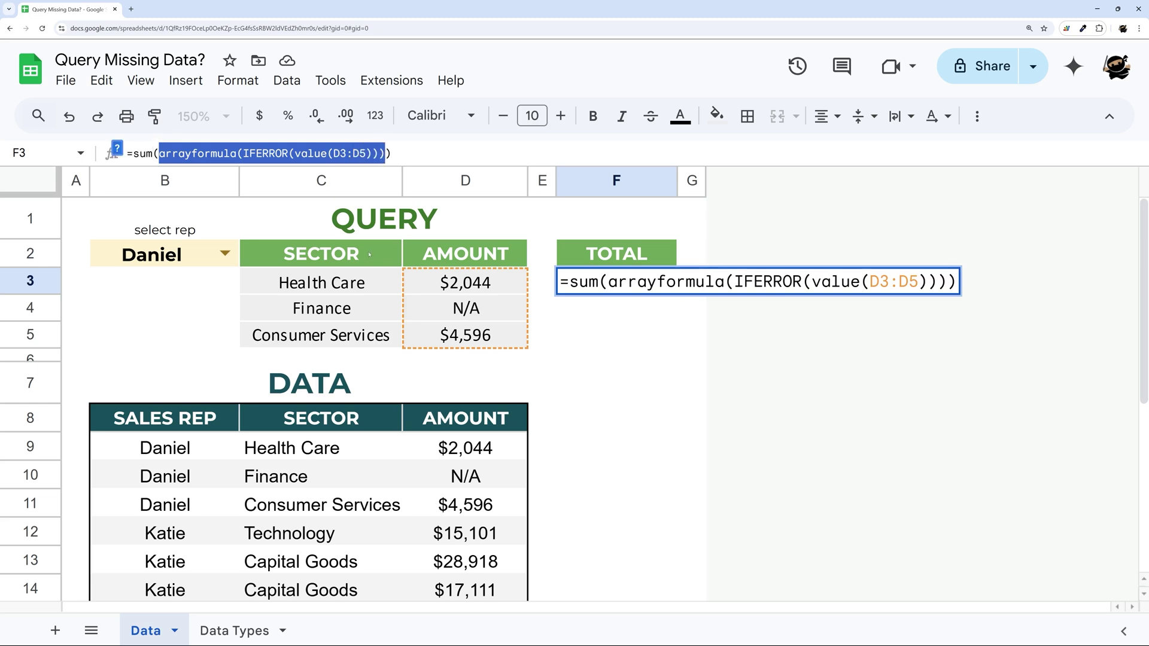
pyautogui.press('Escape')
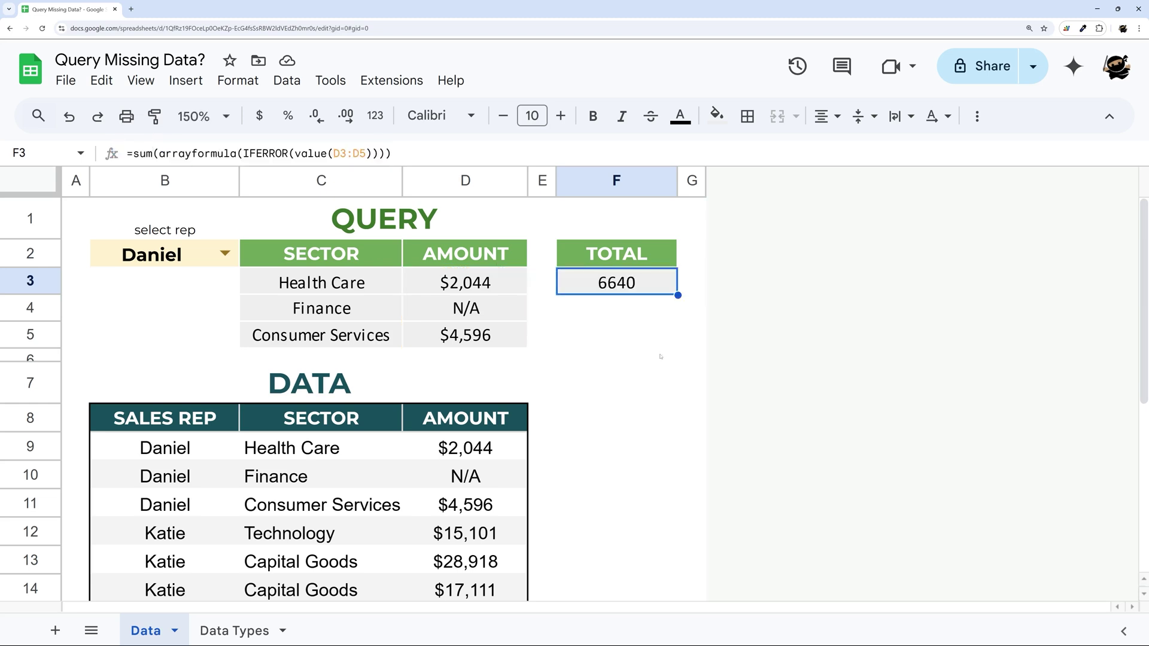
pyautogui.click(259, 116)
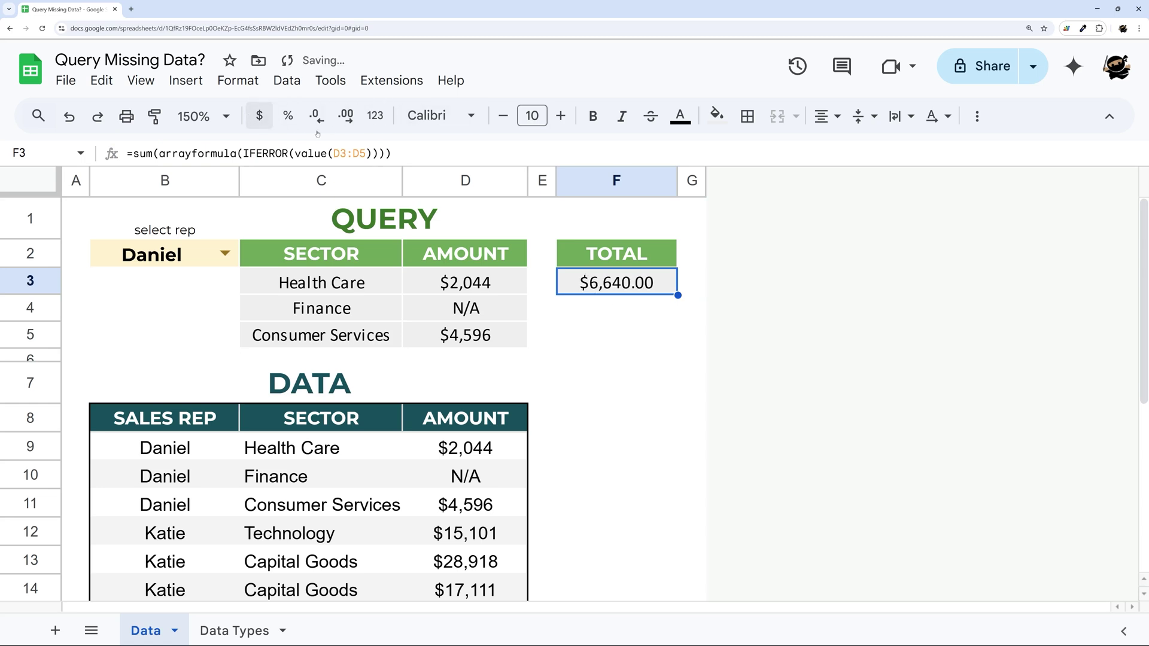
# Step: Show the total in F3 without decimals and review its full formula
pyautogui.click(316, 115)
pyautogui.click(316, 116)
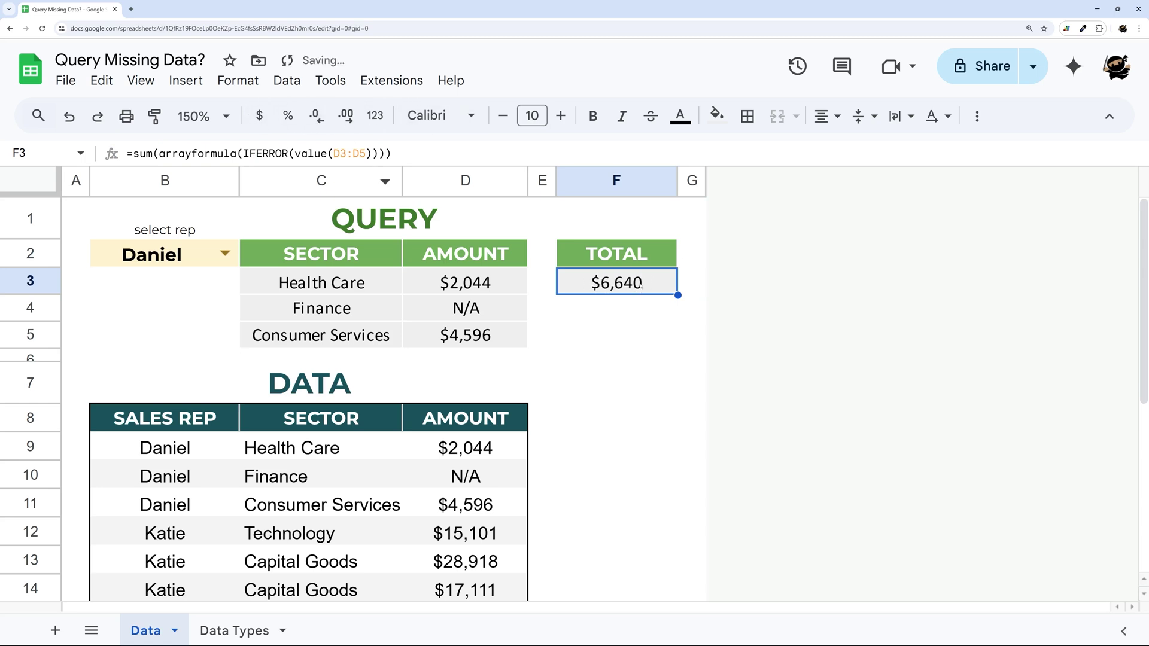
pyautogui.tripleClick(402, 150)
pyautogui.press('Escape')
# Step: Reset the AMOUNT values in D9:D22 from plain text to automatic format, then format them as currency without decimals
pyautogui.scroll(-5, 480, 447)
pyautogui.moveTo(480, 447); pyautogui.dragTo(477, 513)
pyautogui.click(374, 116)
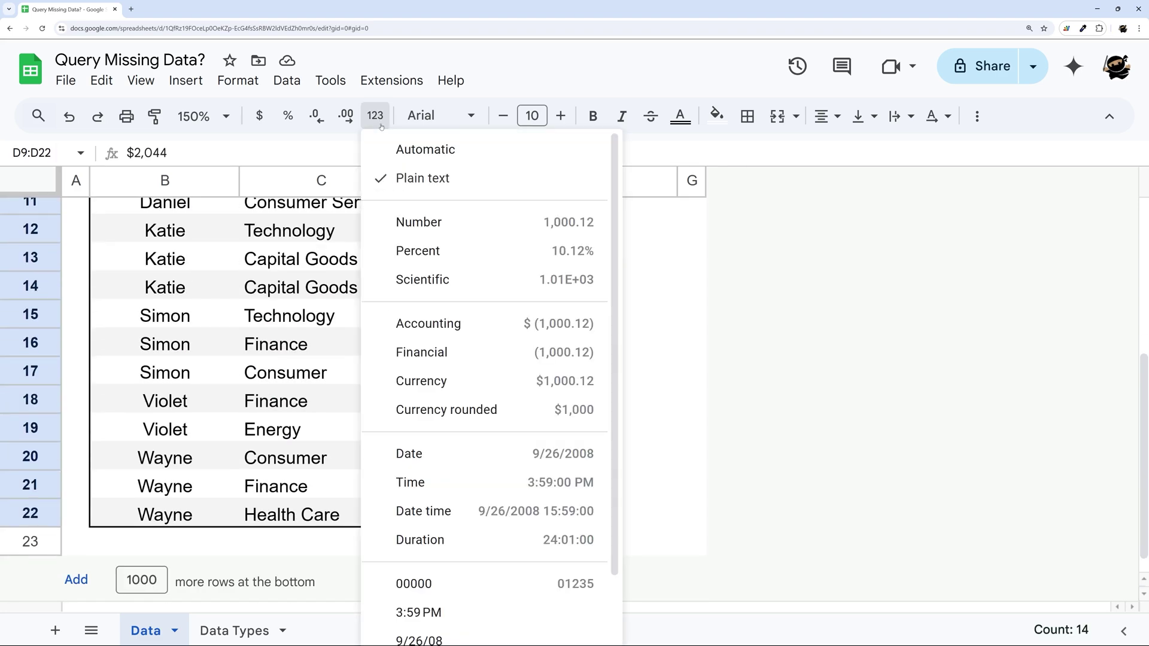
pyautogui.click(425, 149)
pyautogui.scroll(5, 351, 208)
pyautogui.click(259, 115)
pyautogui.doubleClick(316, 115)
# Step: Compare the query results in C3:D5 with the source amounts in D9:D12
pyautogui.moveTo(455, 282); pyautogui.dragTo(466, 335)
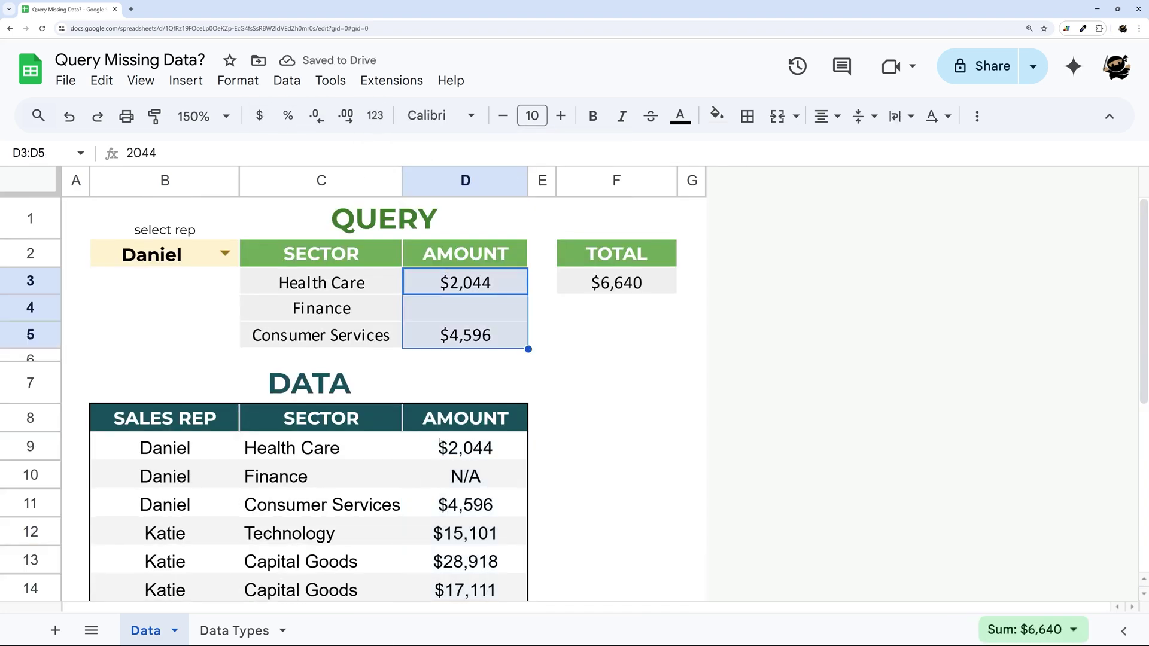
pyautogui.moveTo(465, 447); pyautogui.dragTo(465, 532)
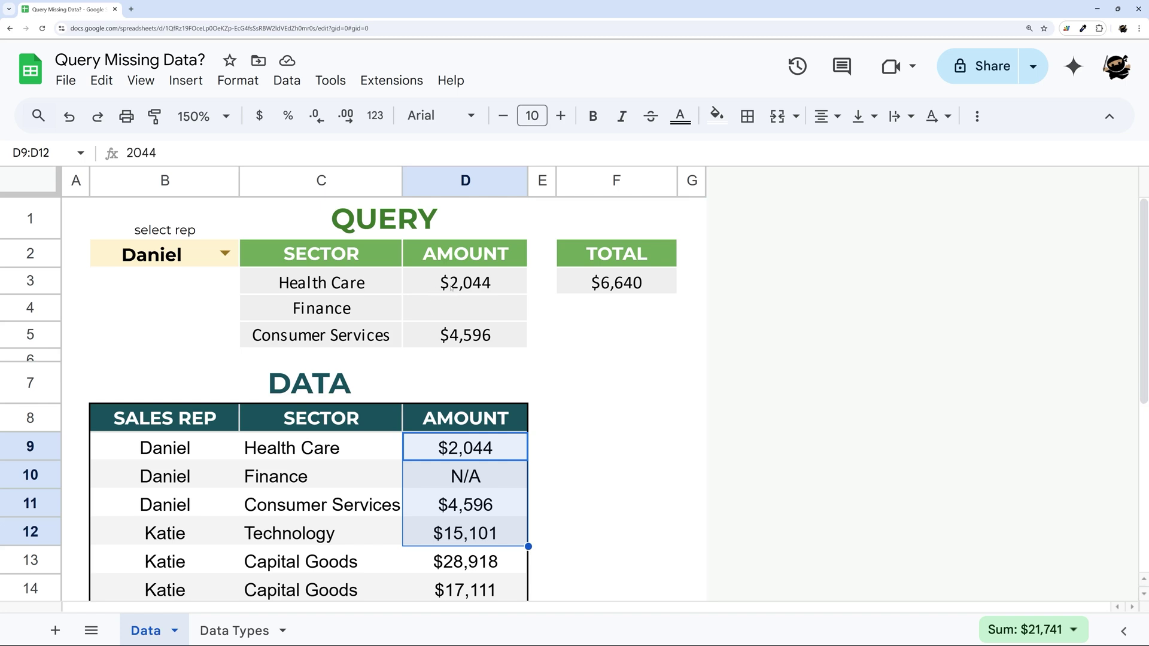
pyautogui.moveTo(357, 283); pyautogui.dragTo(474, 336)
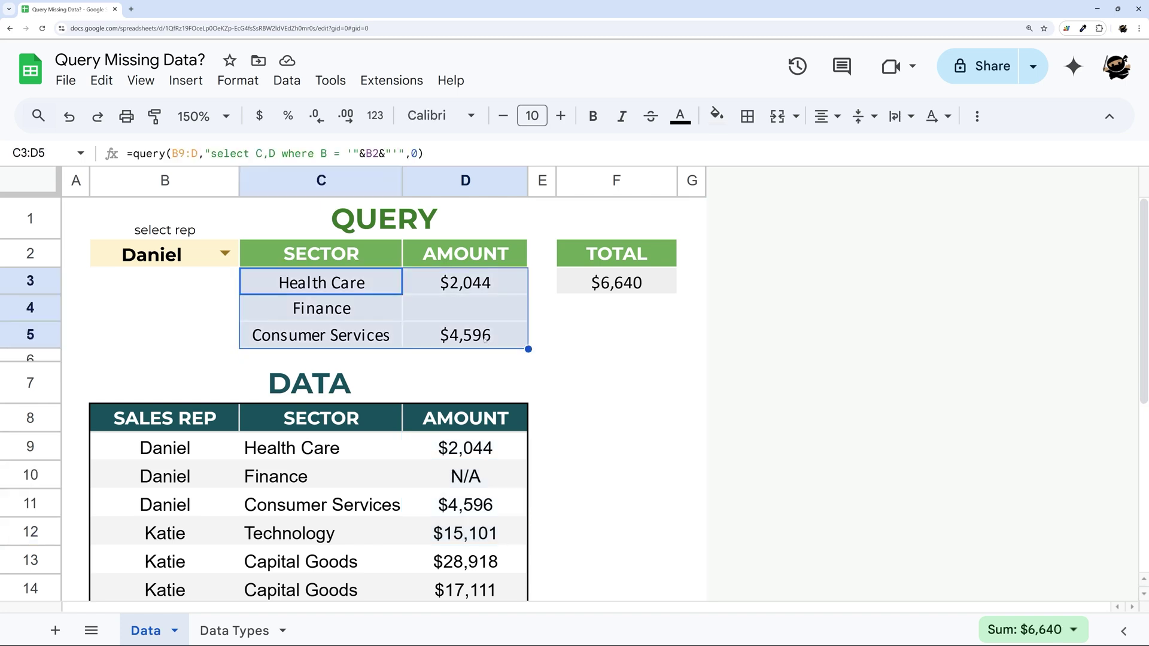
# Step: Wrap the data range in the C3 query as arrayformula(to_text(B9:D))
pyautogui.click(366, 283)
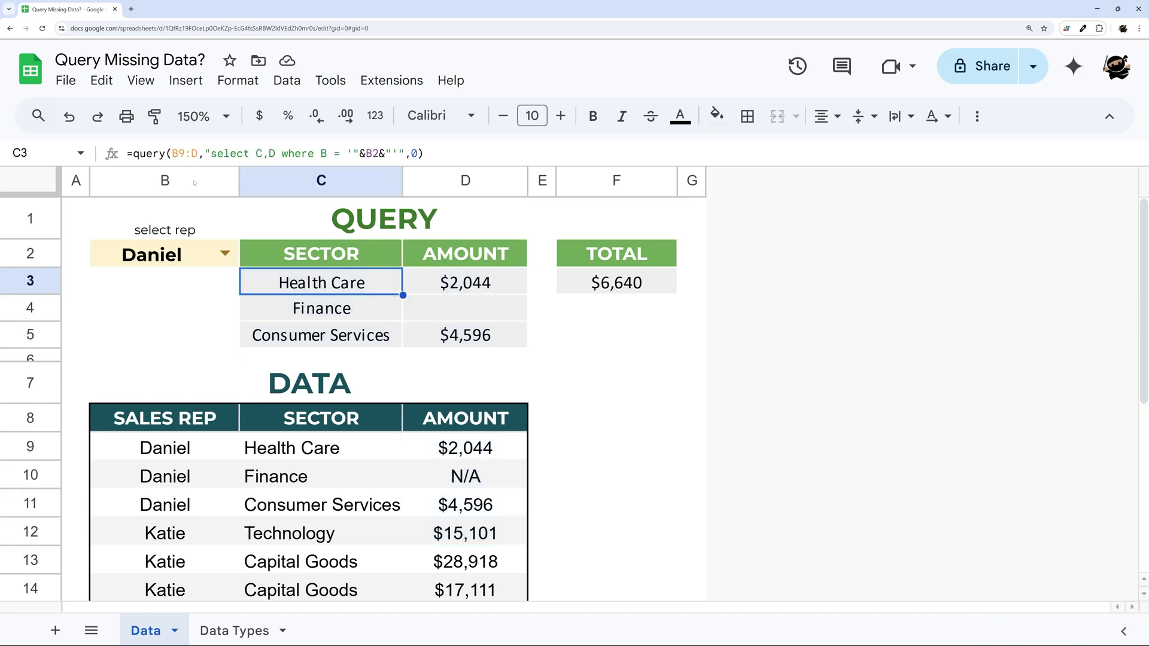
pyautogui.press('F2')
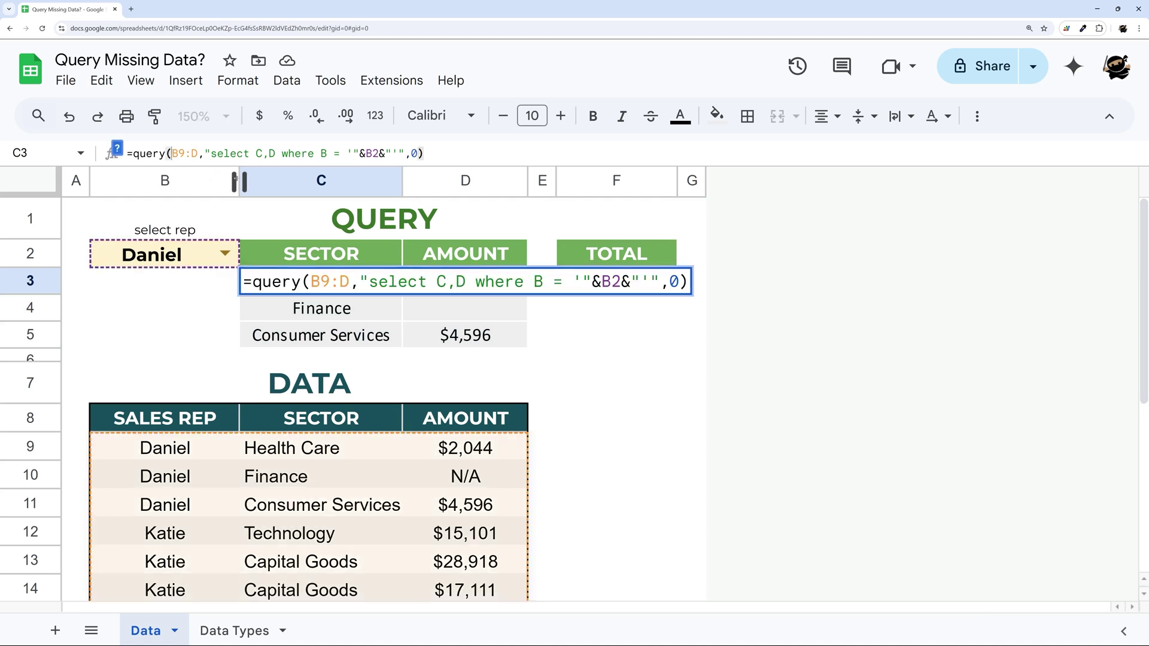
pyautogui.write('arrayfo')
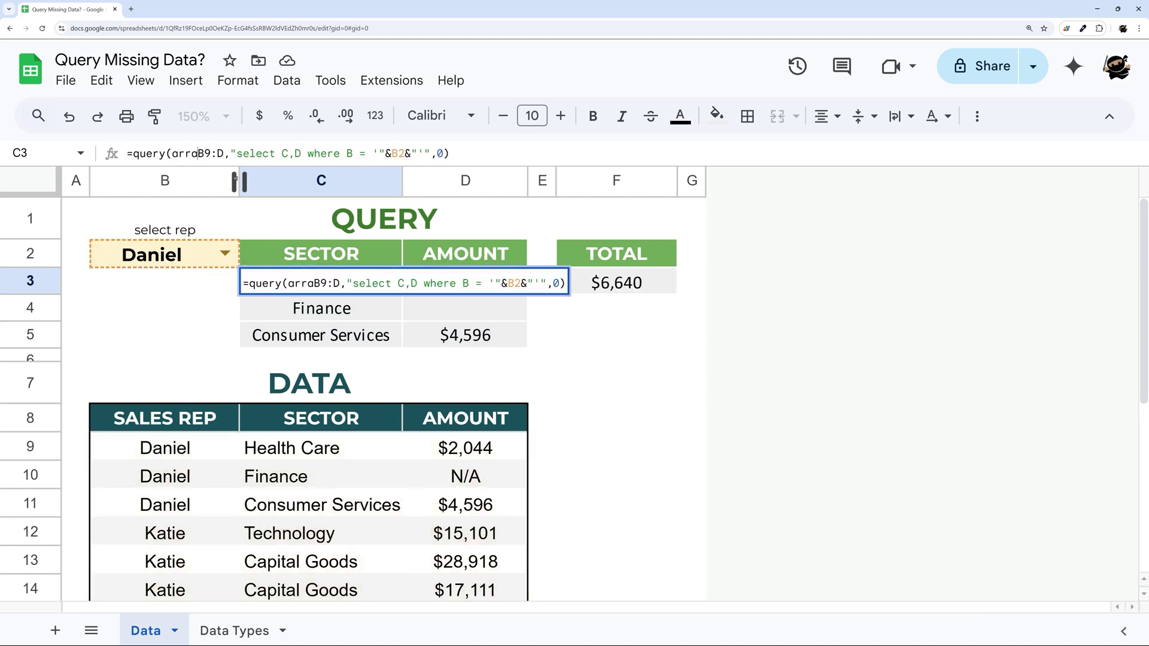
pyautogui.write('rmula(')
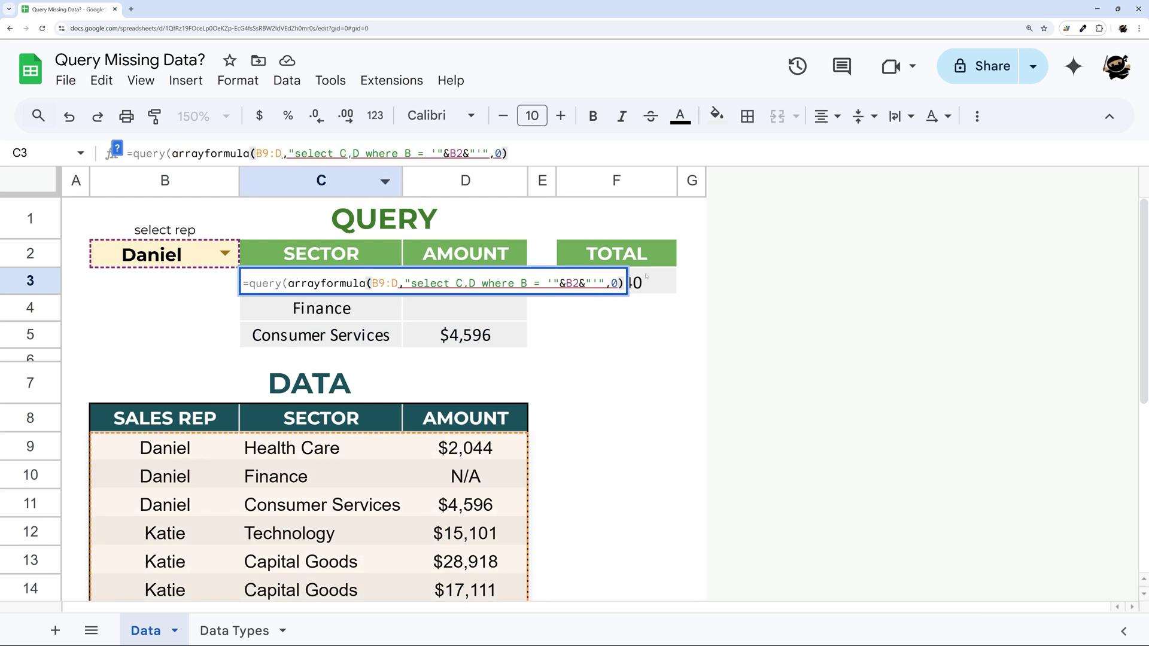
pyautogui.moveTo(172, 153); pyautogui.dragTo(249, 153)
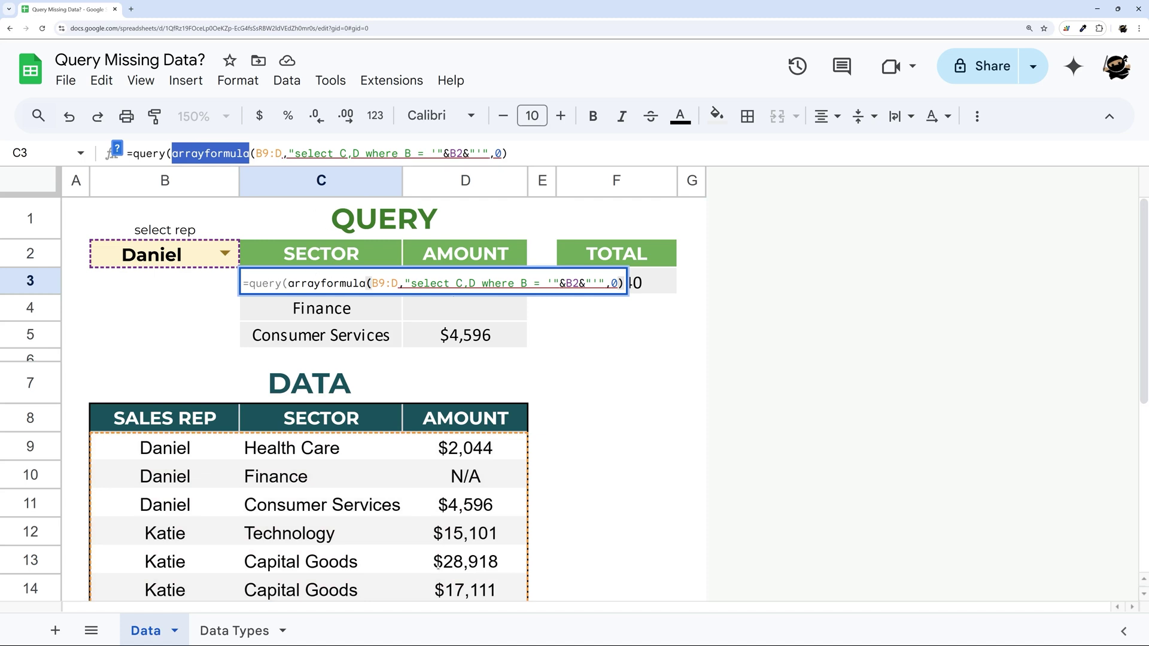
pyautogui.click(255, 153)
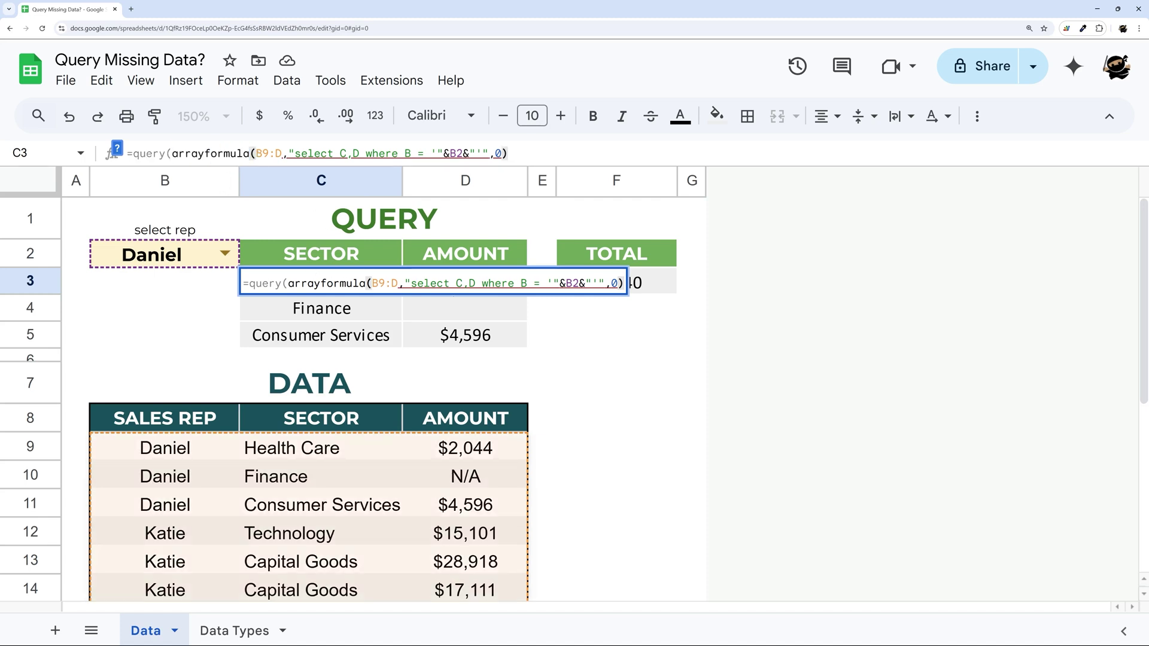
pyautogui.write('to_text(')
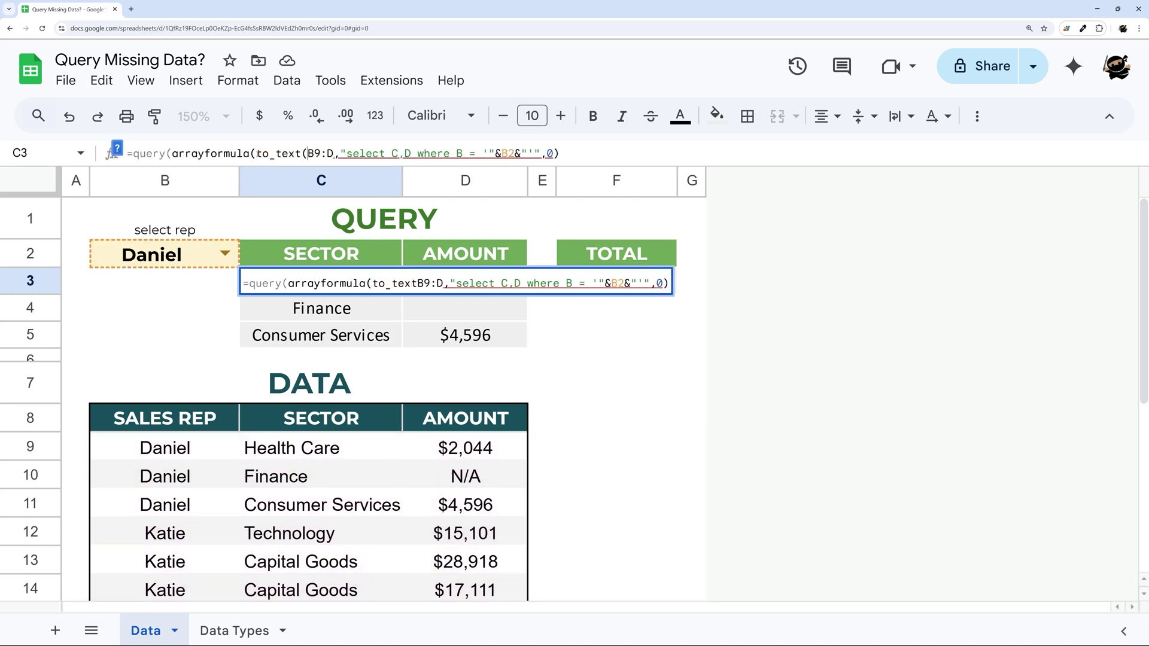
pyautogui.write('))')
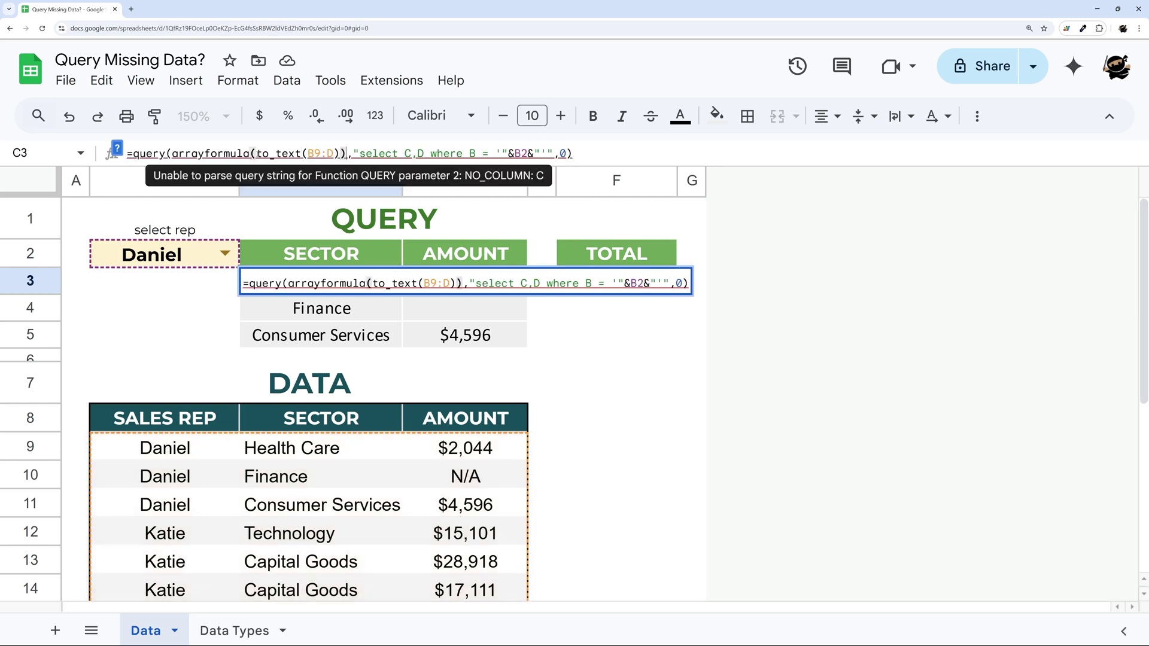
pyautogui.press('Return')
pyautogui.press('Up')
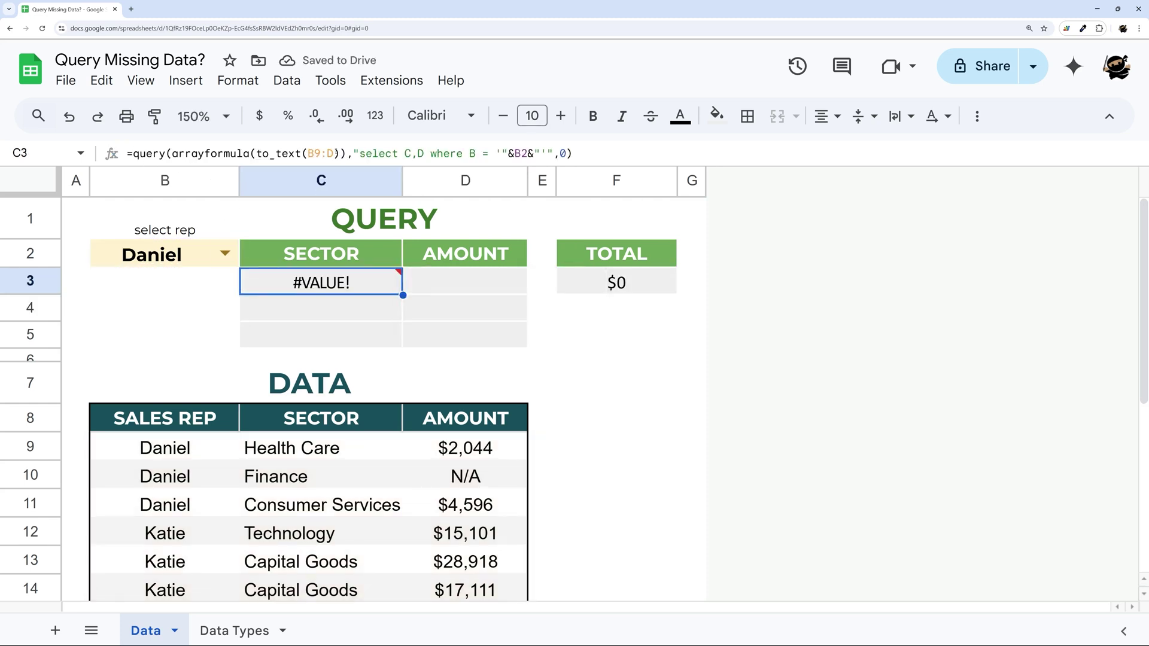
# Step: Change the C3 query string to "select Col2,Col3 where Col1 = '"&B2&"'" and review the full formula
pyautogui.moveTo(172, 154); pyautogui.dragTo(345, 153)
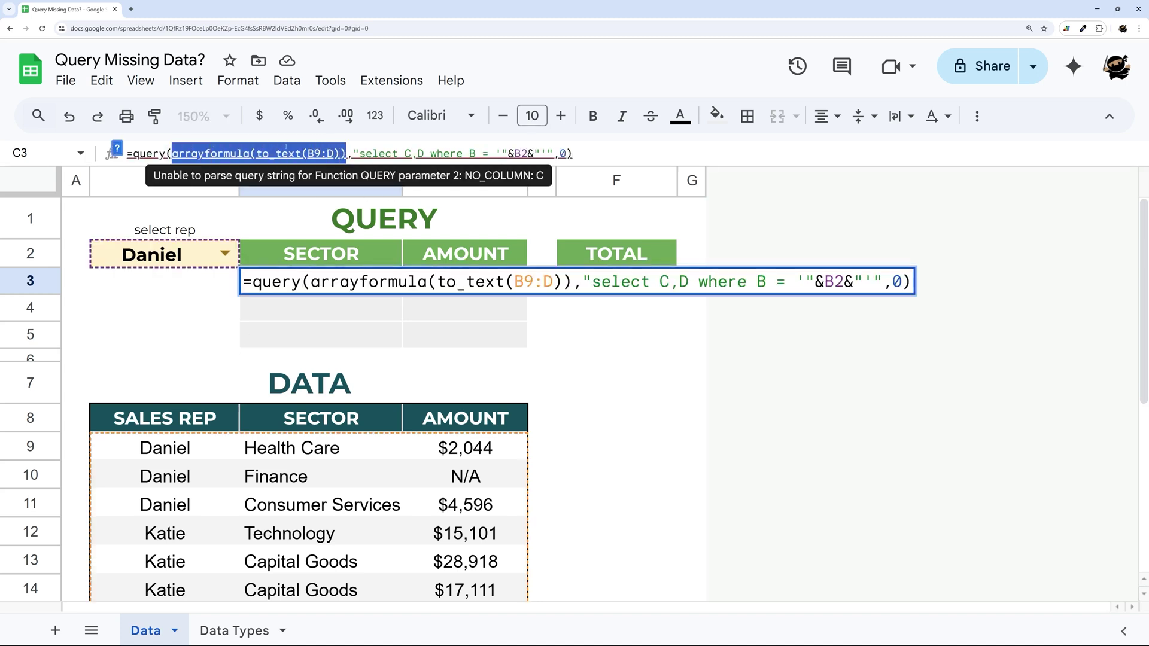
pyautogui.click(405, 152)
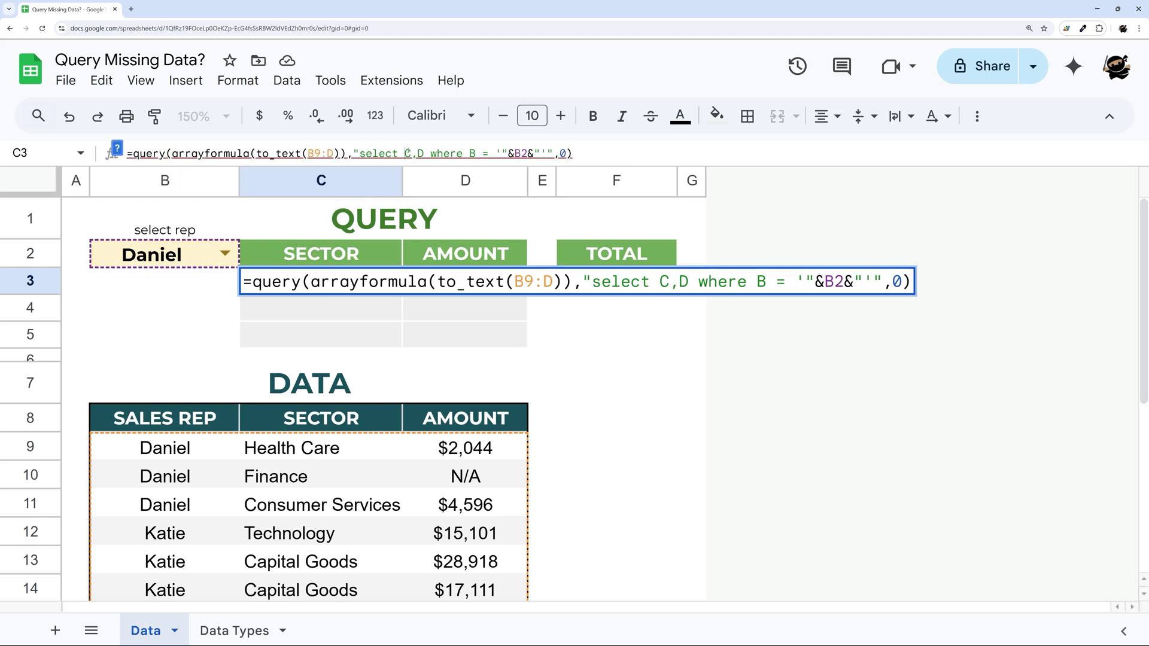
pyautogui.write('Col2')
pyautogui.press('Delete')
pyautogui.press('Delete')
pyautogui.press('Delete')
pyautogui.write(',Col3')
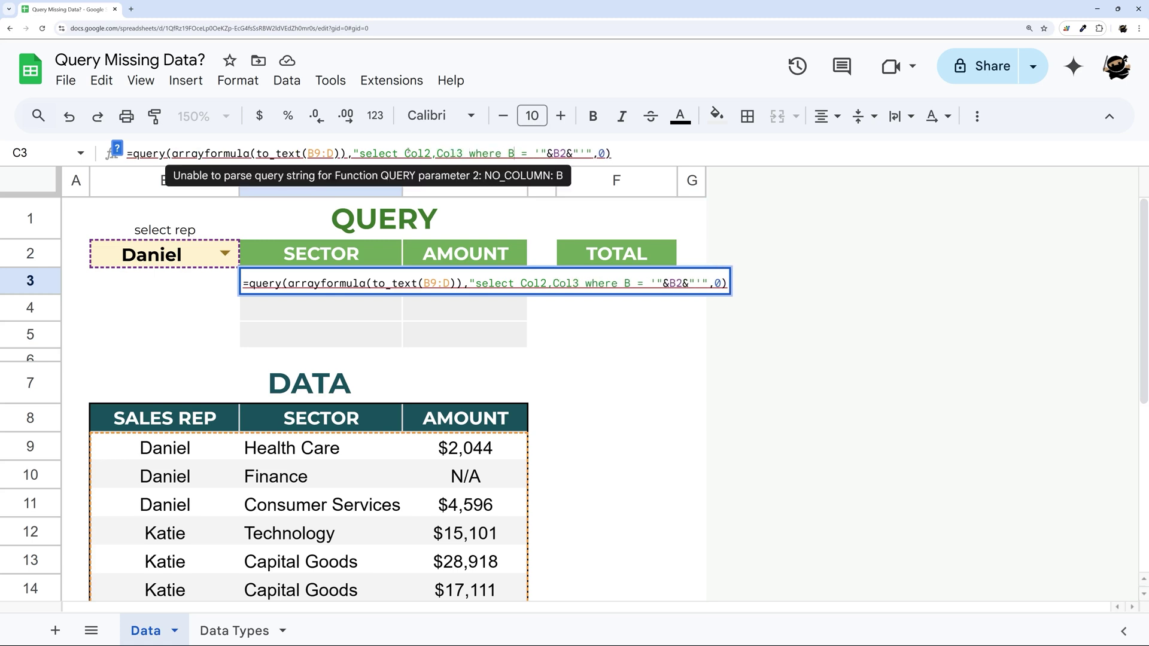
pyautogui.press('BackSpace')
pyautogui.write('Col1')
pyautogui.press('Return')
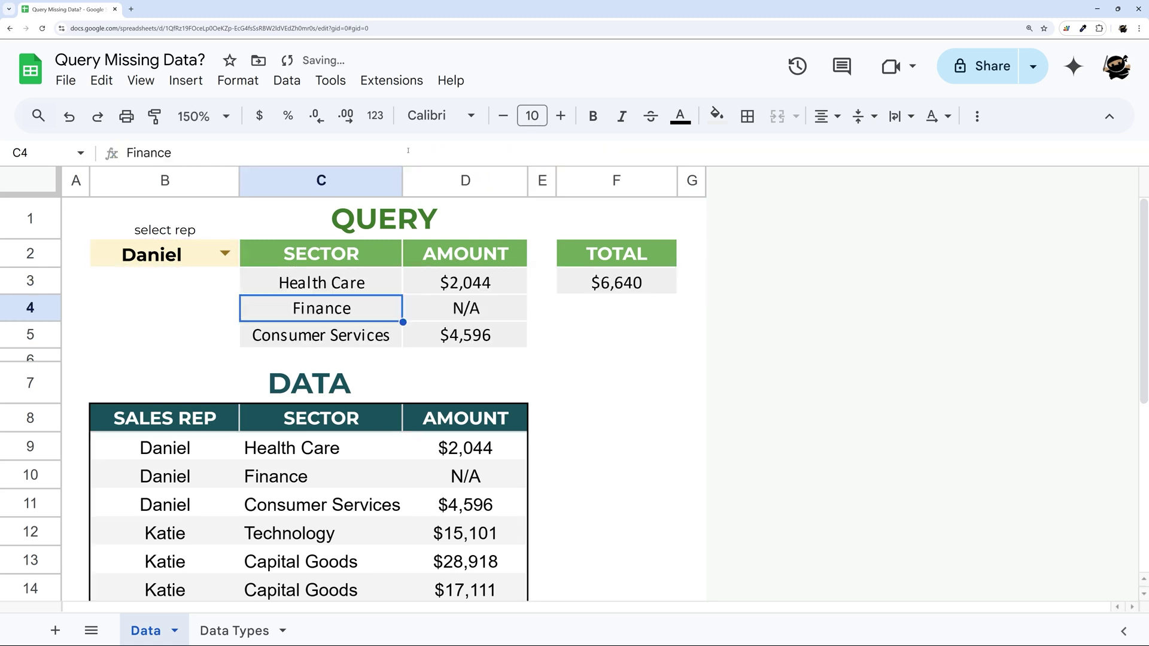
pyautogui.press('Up')
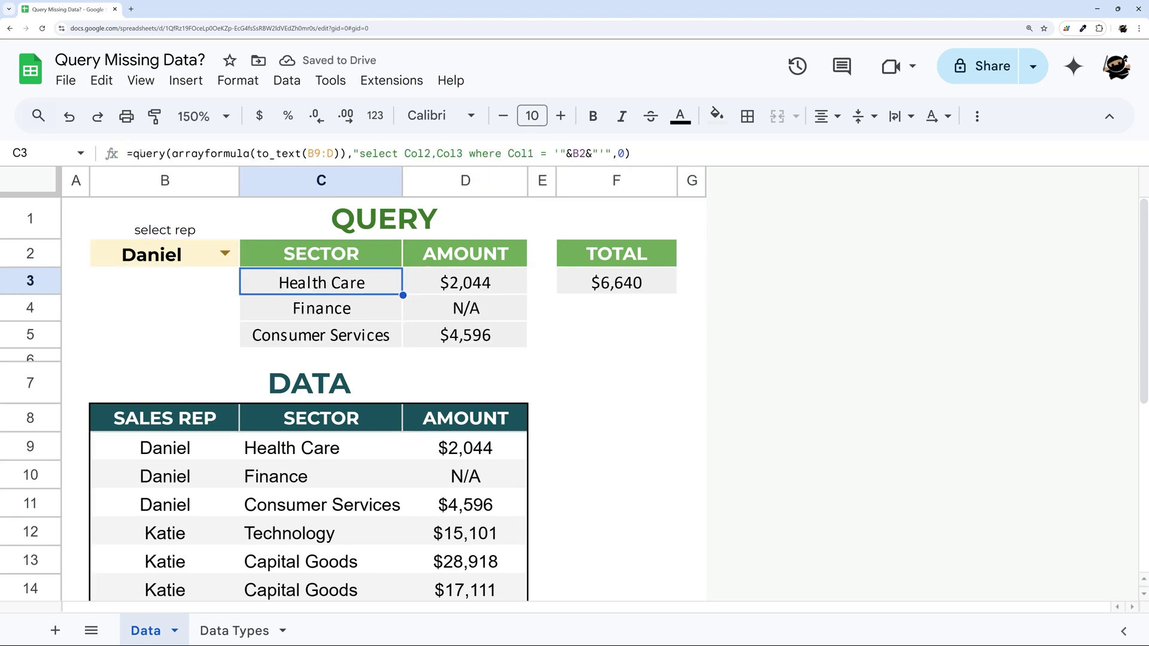
pyautogui.moveTo(134, 154); pyautogui.dragTo(643, 155)
pyautogui.press('Escape')
# Step: Test a plain =sum(D3:D5) in F4 beneath the total and clear the cell again
pyautogui.click(616, 282)
pyautogui.click(618, 308)
pyautogui.write('=sum(')
pyautogui.moveTo(492, 292); pyautogui.dragTo(479, 335)
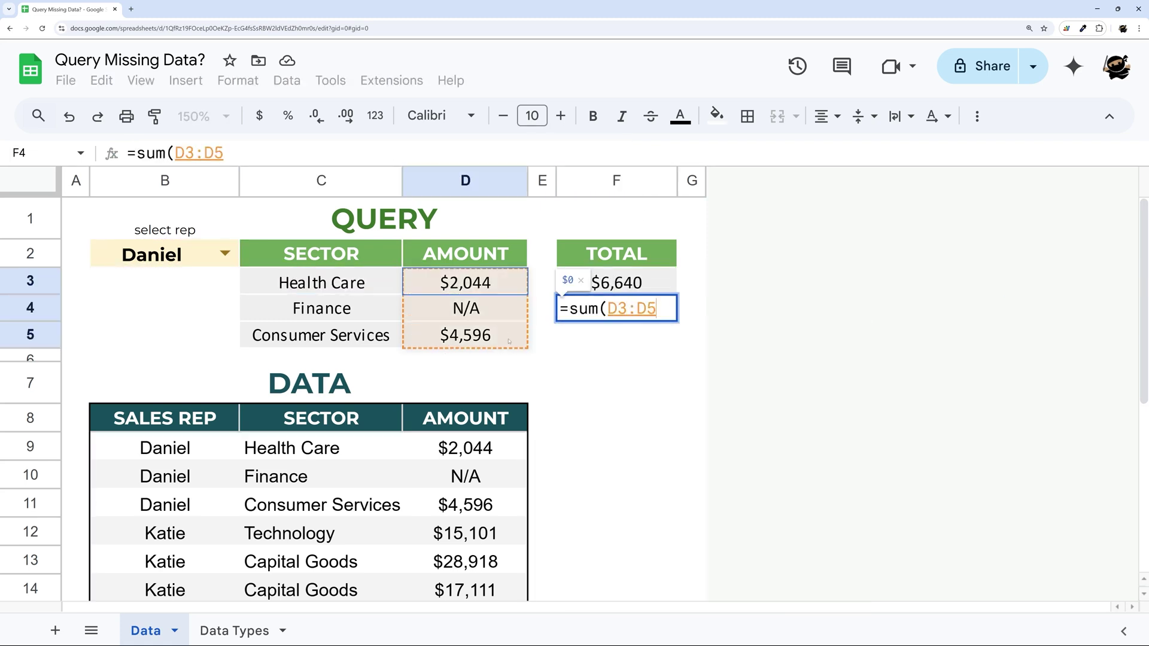
pyautogui.press('Return')
pyautogui.press('Up')
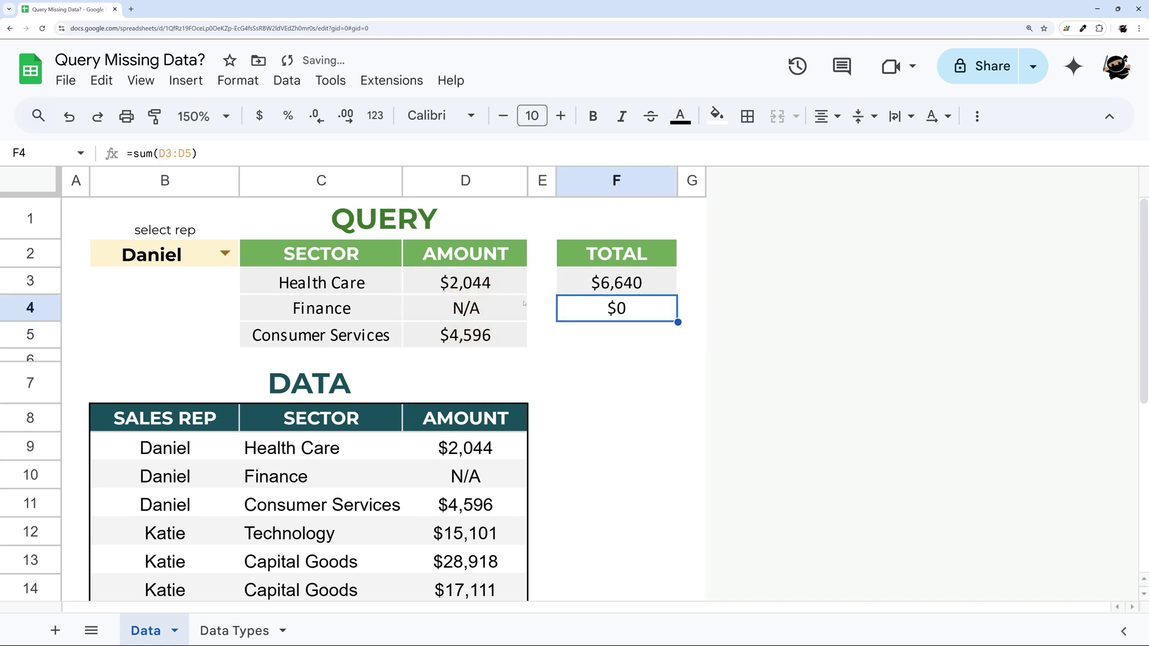
pyautogui.press('Delete')
# Step: Review the query amounts in D3:D5 and the arrayformula(to_text(B9:D)) part of the C3 formula
pyautogui.moveTo(473, 282); pyautogui.dragTo(468, 341)
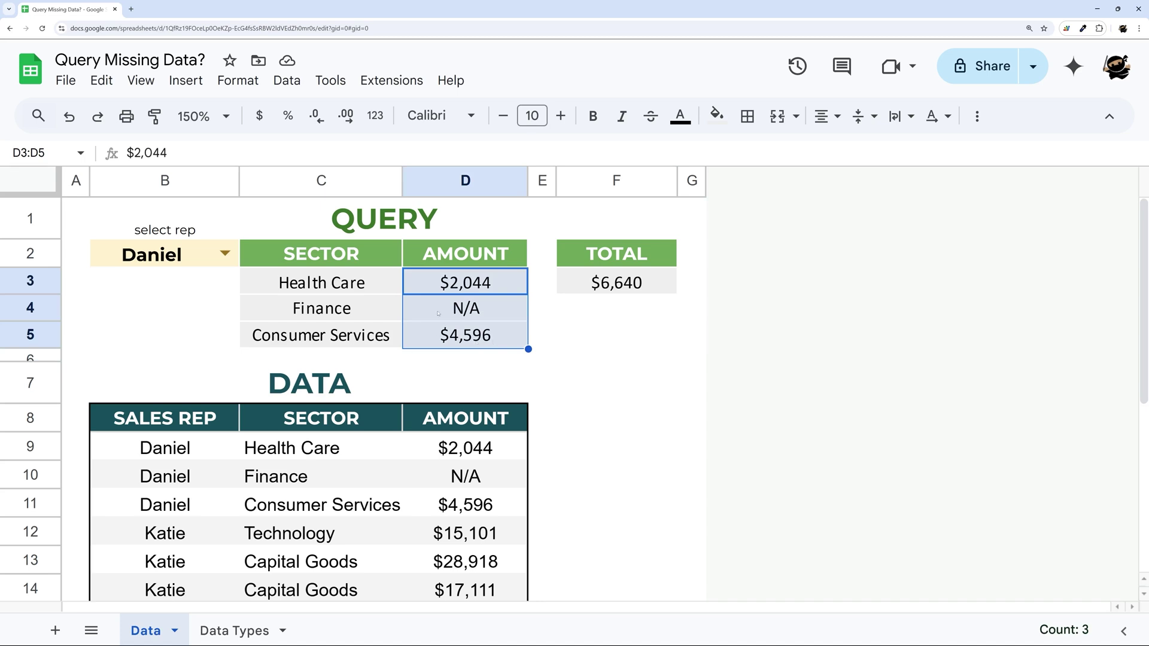
pyautogui.click(381, 290)
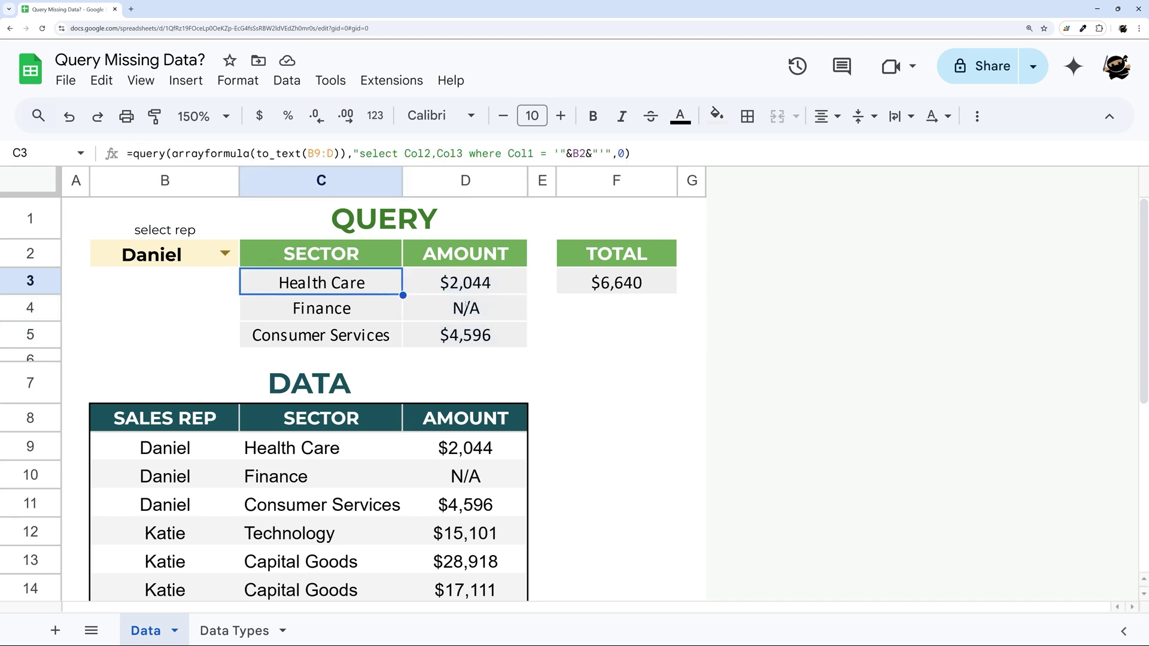
pyautogui.moveTo(170, 154); pyautogui.dragTo(346, 154)
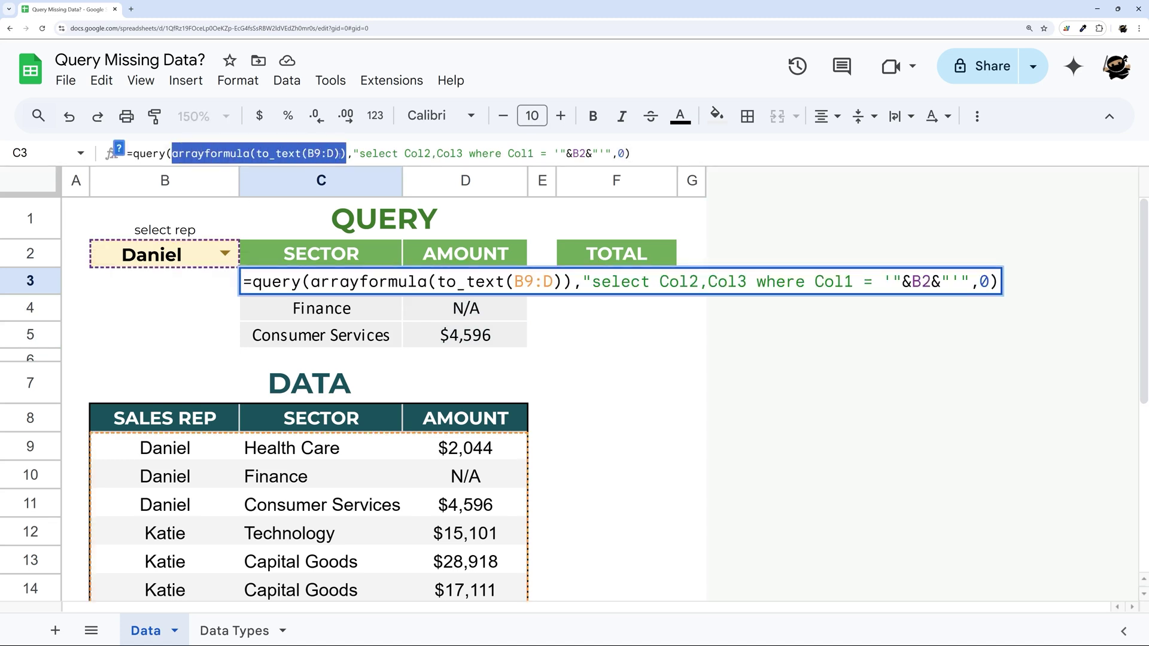
pyautogui.press('Escape')
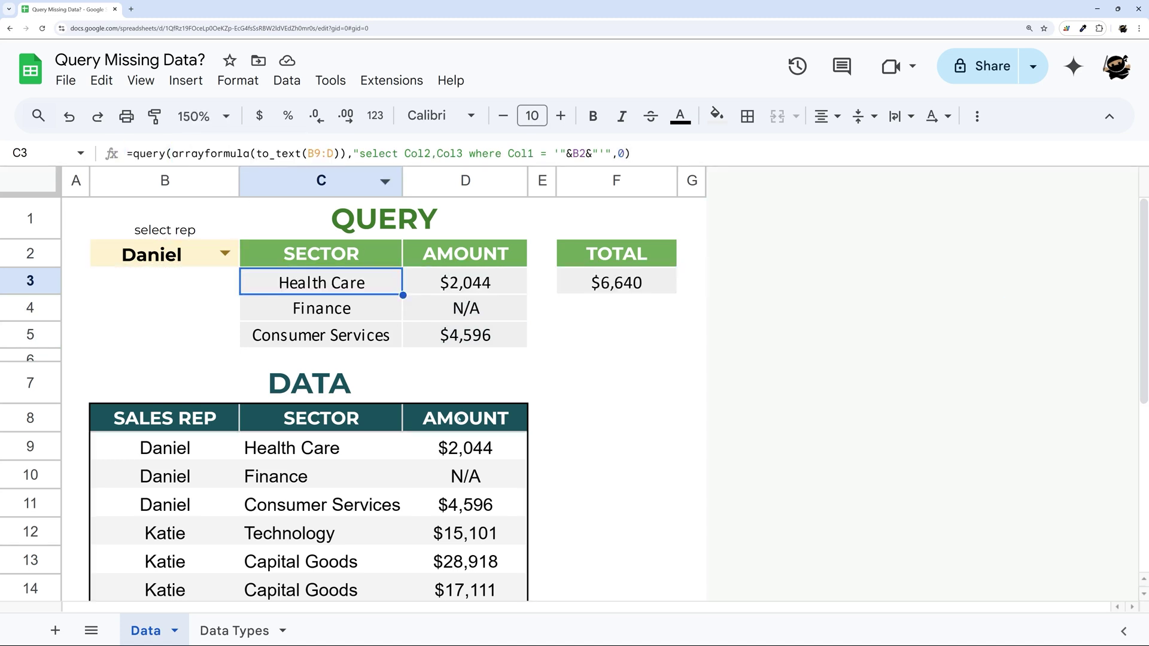
# Step: Examine the source SECTOR and AMOUNT columns, especially the mixed value types in D9:D13
pyautogui.click(459, 419)
pyautogui.click(356, 421)
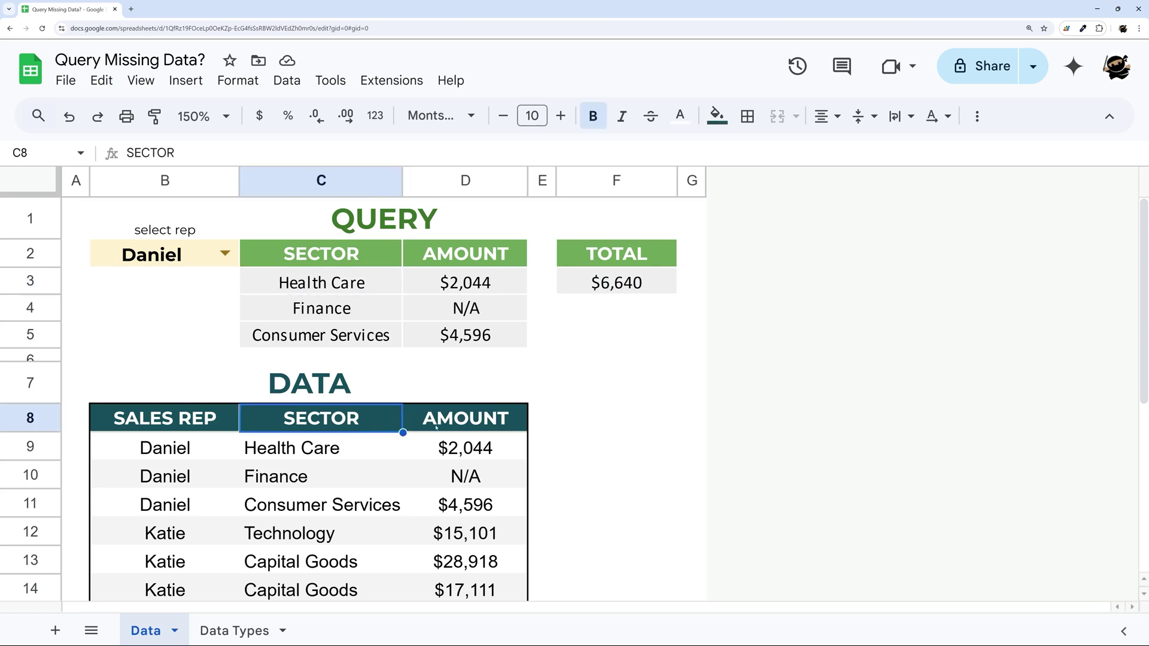
pyautogui.moveTo(473, 453); pyautogui.dragTo(467, 557)
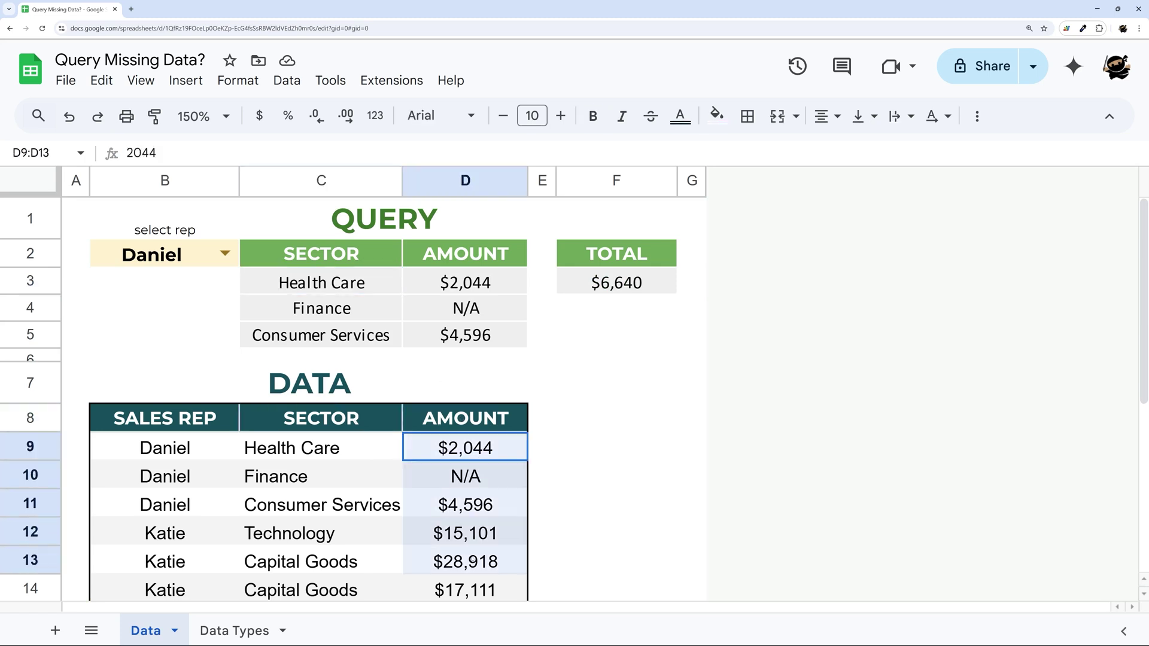
pyautogui.click(462, 482)
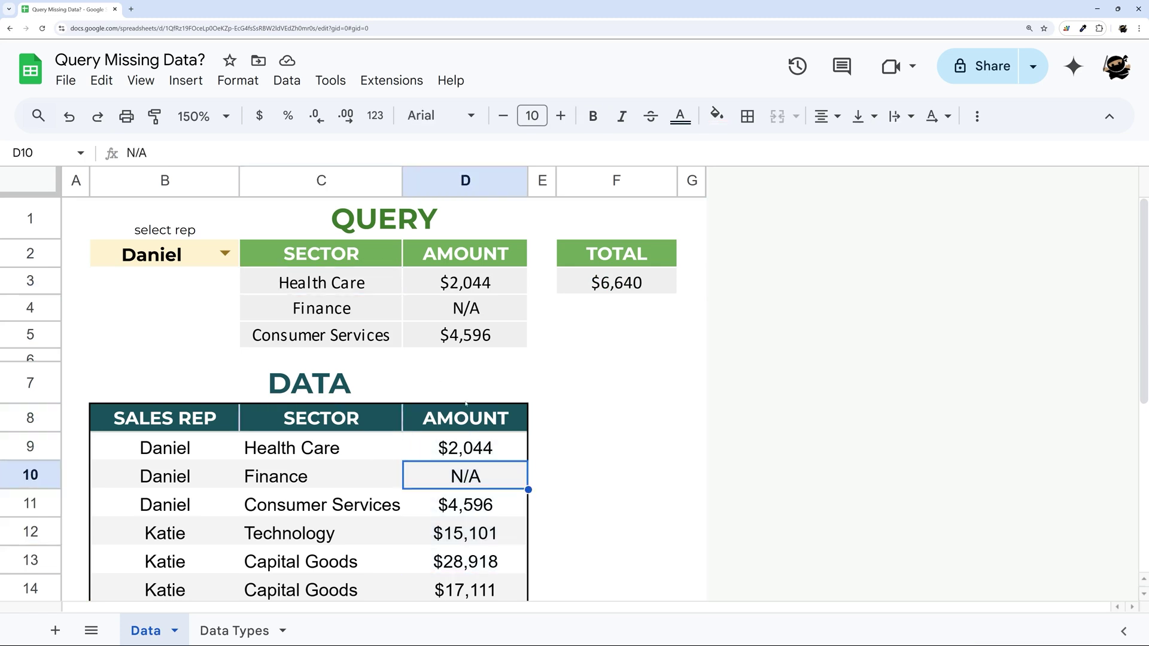
pyautogui.moveTo(478, 423); pyautogui.dragTo(473, 505)
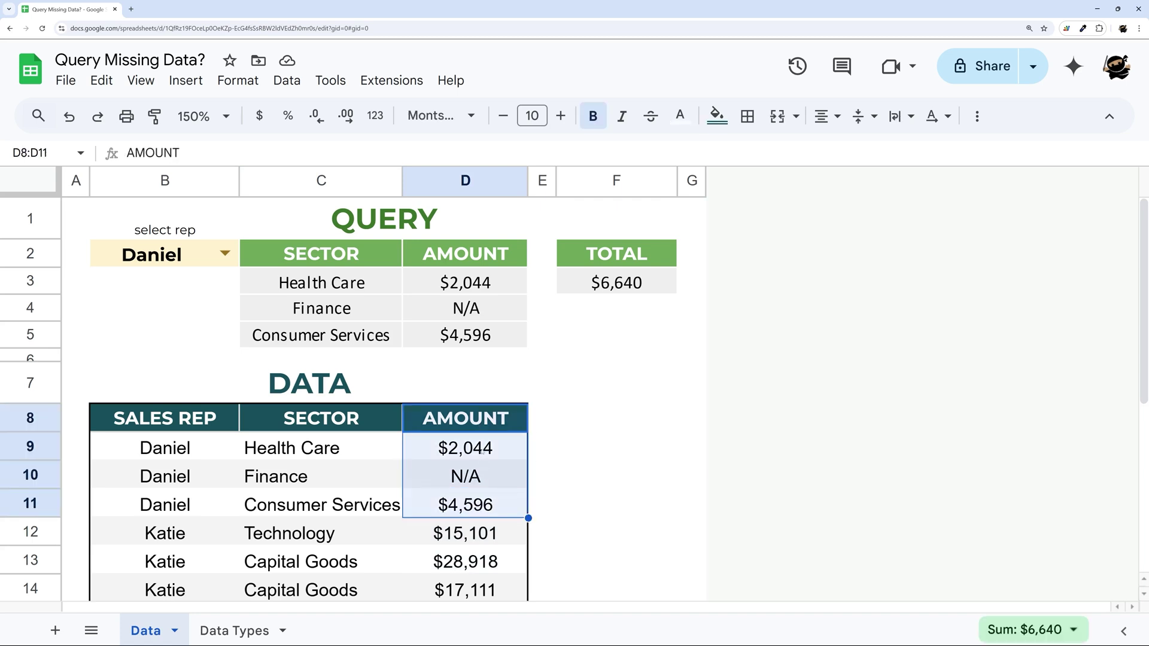
pyautogui.click(483, 451)
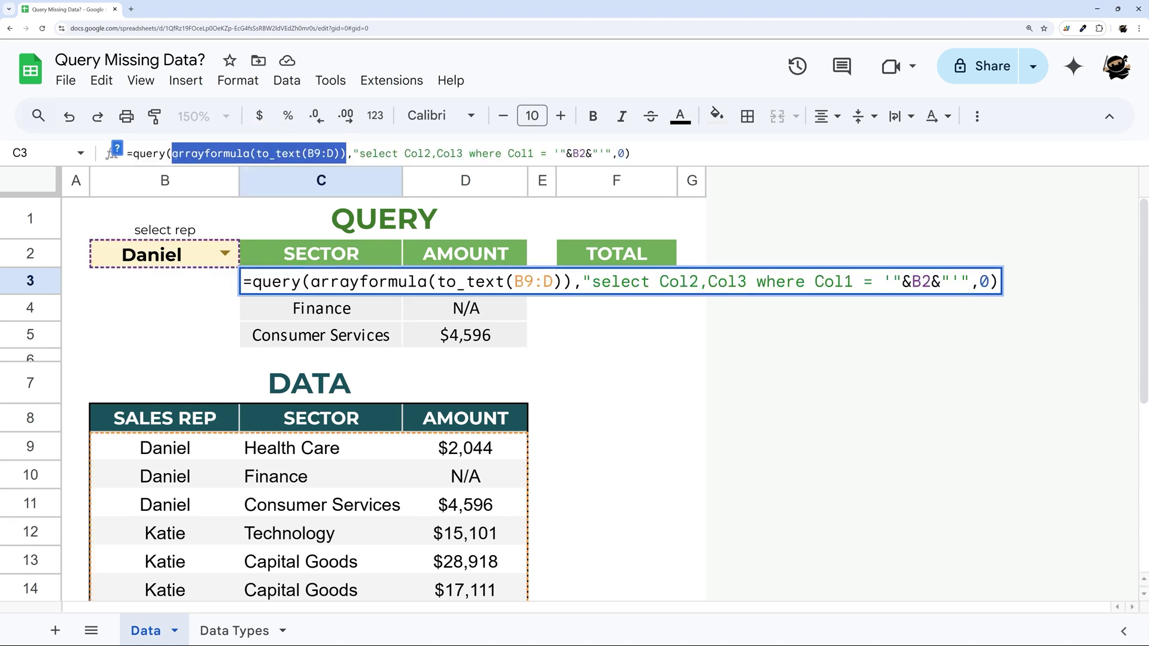
# Step: Enclose the arrayformula(to_text(B9:D)) part of the C3 query in curly braces
pyautogui.click(179, 154)
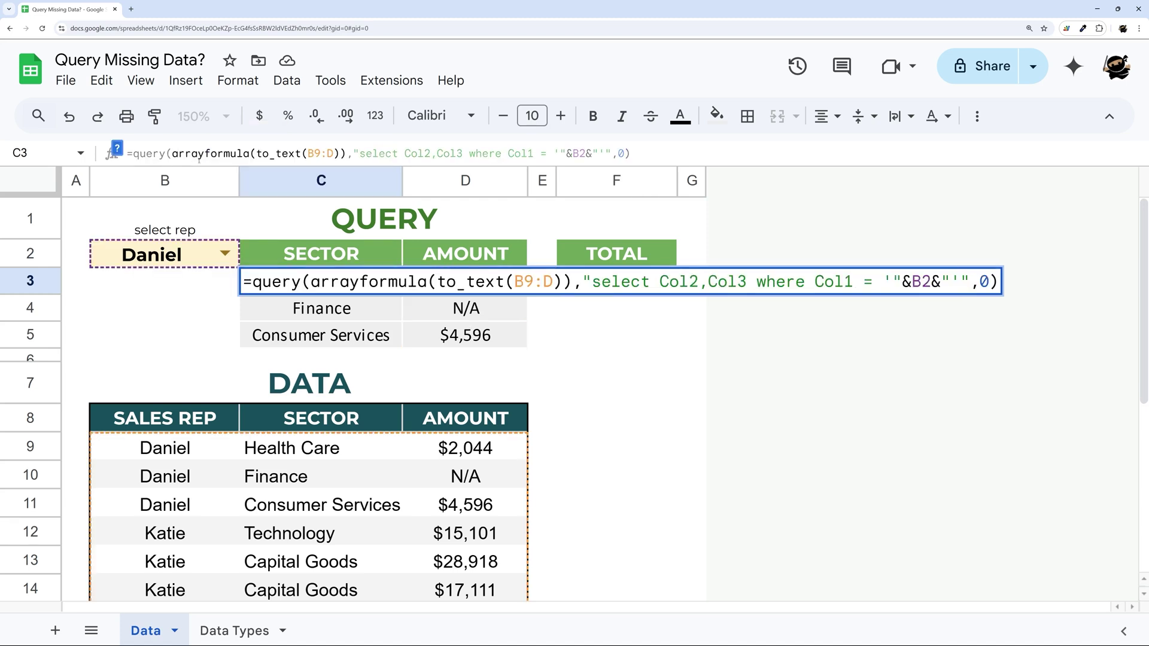
pyautogui.write('{')
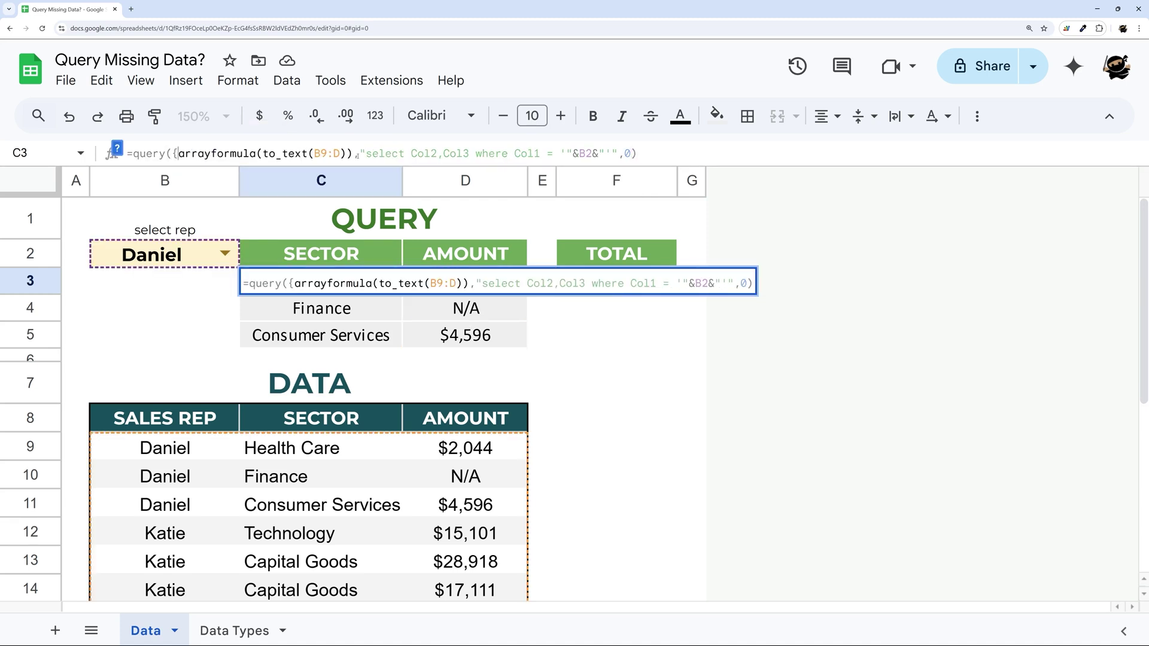
pyautogui.click(356, 155)
pyautogui.write('}')
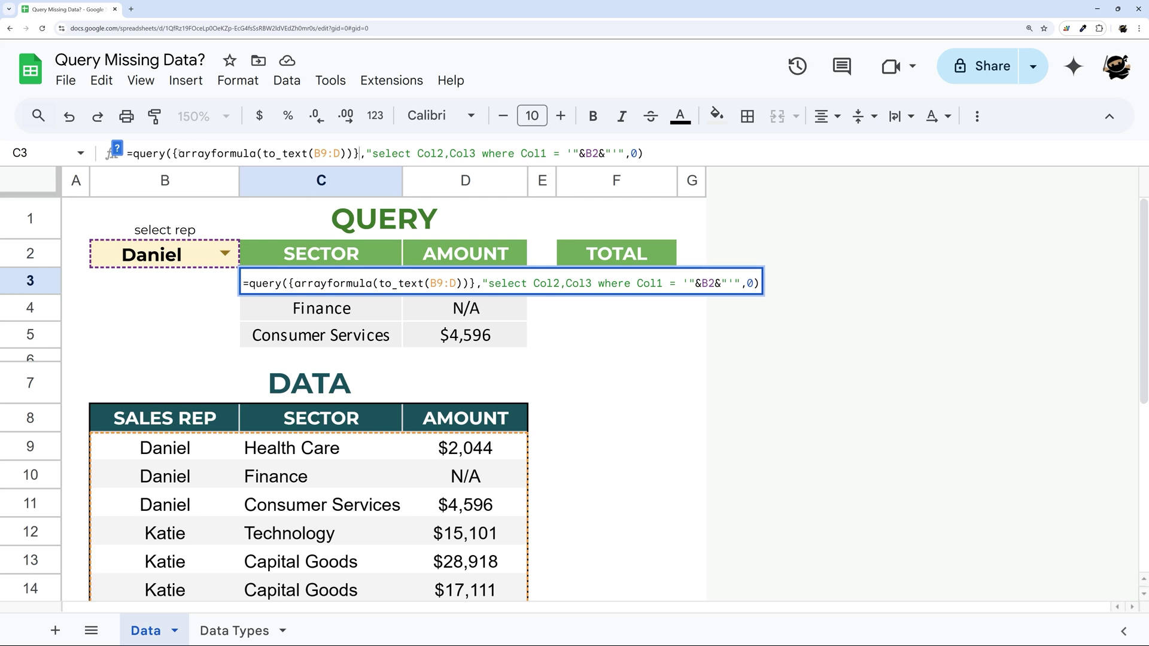
# Step: Insert B9:C as the first element of the array in C3 and limit the to_text range to D9:D
pyautogui.moveTo(179, 154); pyautogui.dragTo(276, 155)
pyautogui.click(180, 153)
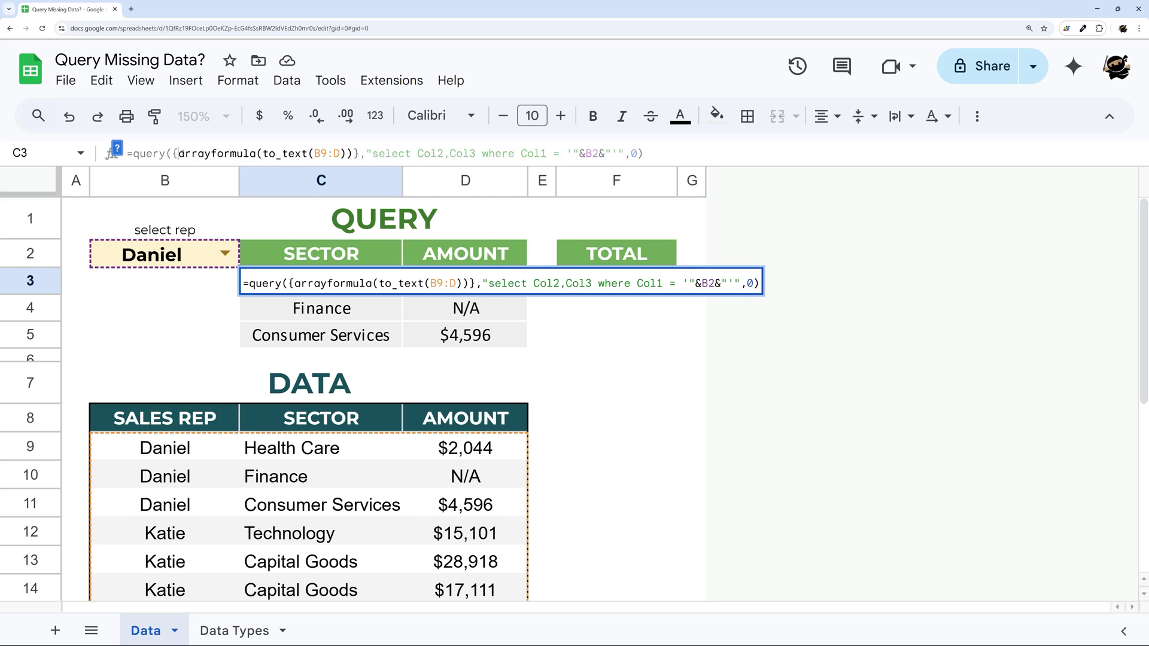
pyautogui.write('B9:C,')
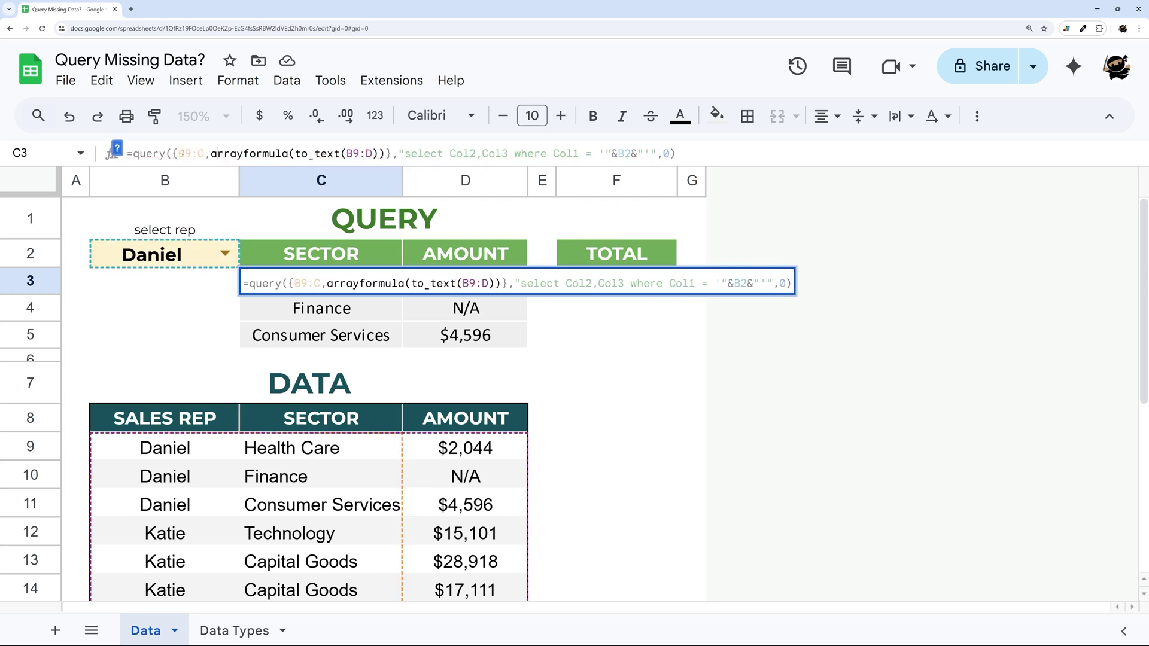
pyautogui.press('Right')
pyautogui.press('Right')
pyautogui.press('Right')
pyautogui.press('Right')
pyautogui.press('Right')
pyautogui.press('Right')
pyautogui.press('Right')
pyautogui.write('D')
pyautogui.press('Delete')
pyautogui.press('End')
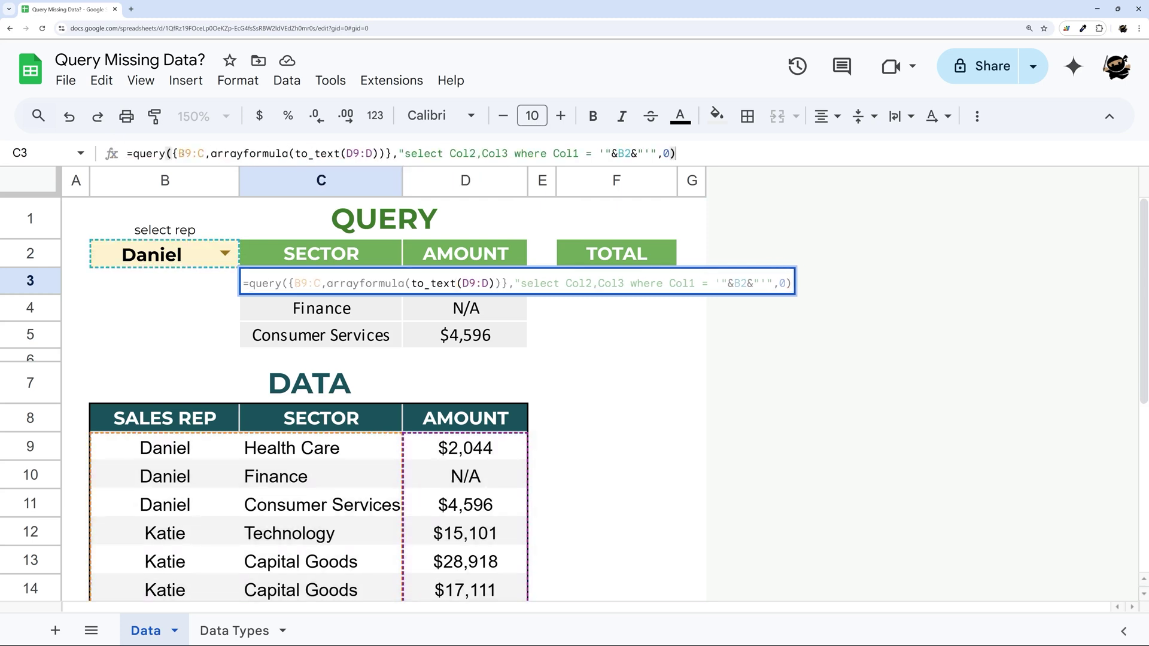
pyautogui.press('Return')
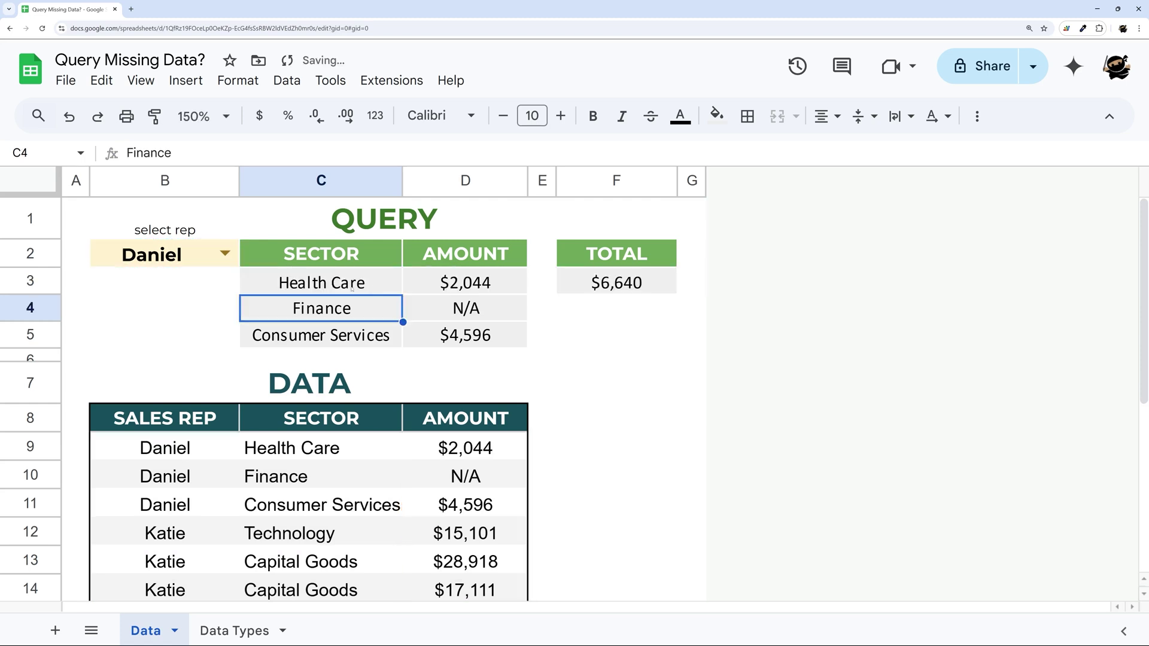
# Step: Review the curly-brace array {B9:C,arrayformula(to_text(D9:D))} in the C3 query formula
pyautogui.click(349, 285)
pyautogui.moveTo(173, 154); pyautogui.dragTo(392, 153)
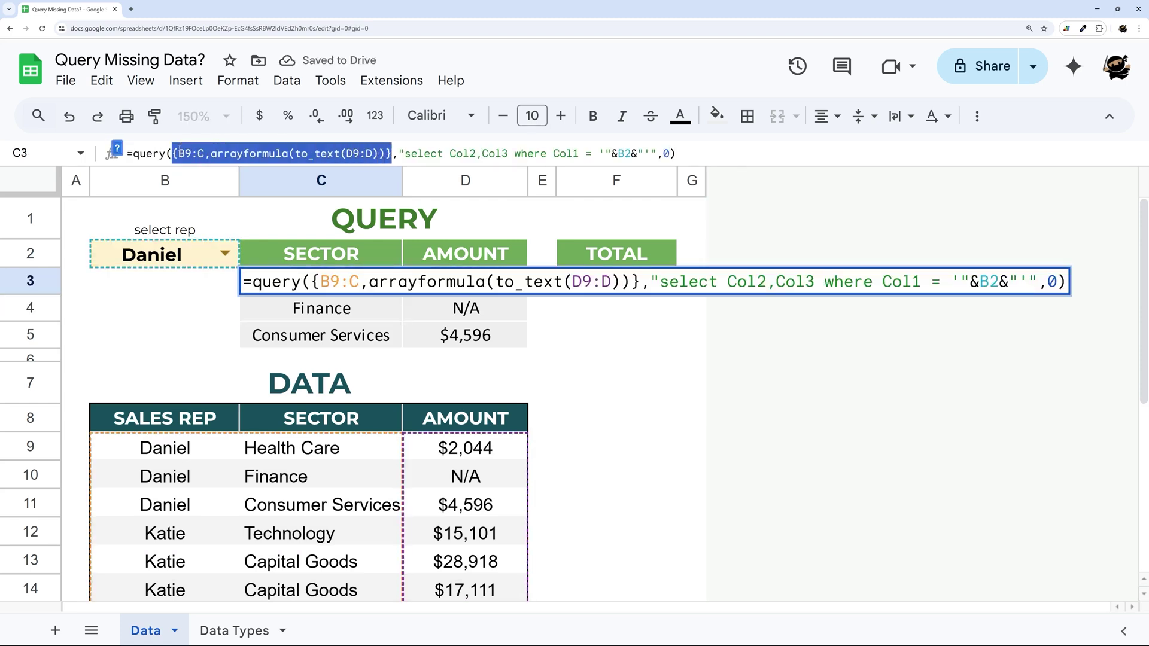
pyautogui.click(179, 153)
pyautogui.moveTo(179, 154); pyautogui.dragTo(172, 154)
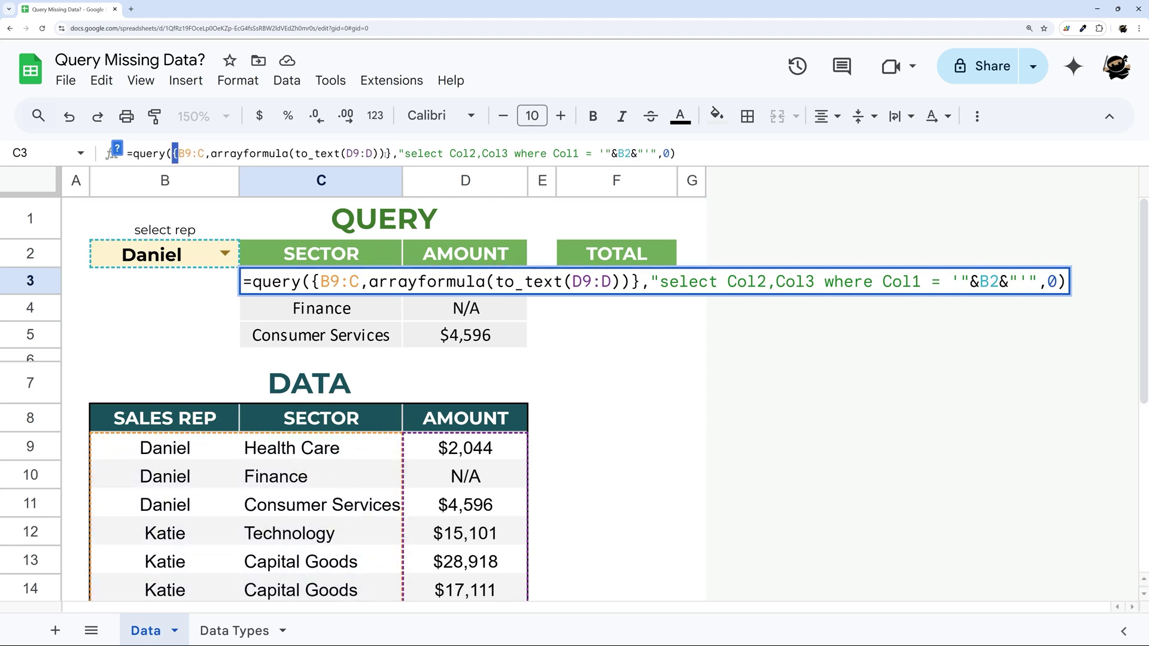
pyautogui.moveTo(387, 153); pyautogui.dragTo(173, 154)
pyautogui.press('Escape')
pyautogui.moveTo(391, 154); pyautogui.dragTo(167, 154)
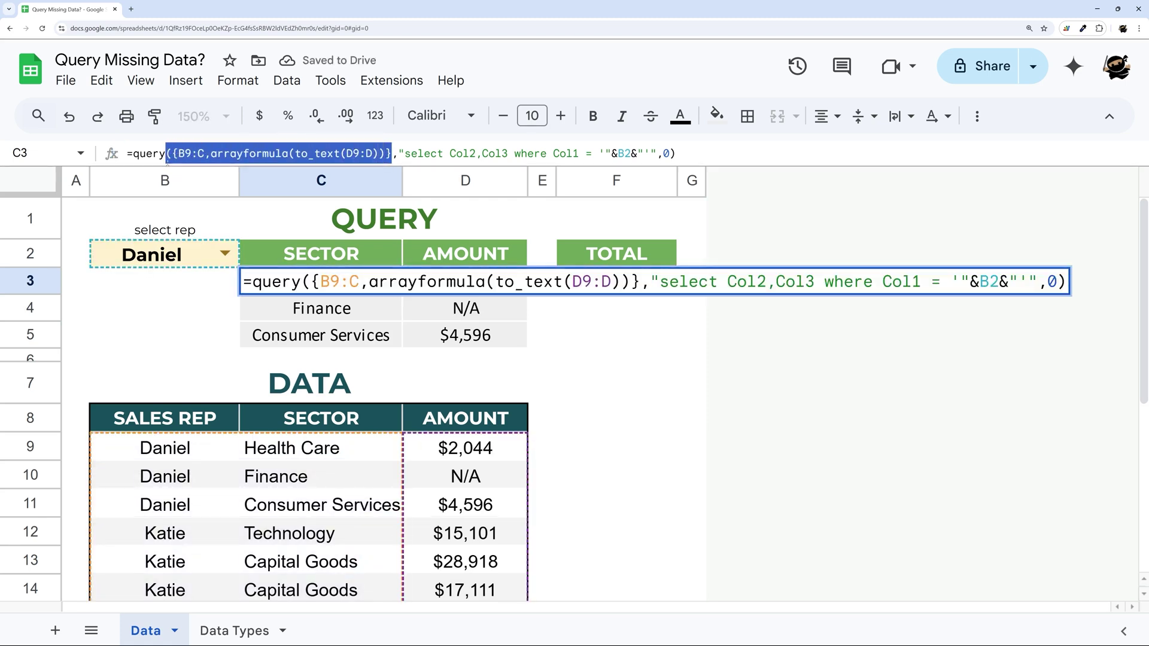
pyautogui.press('Escape')
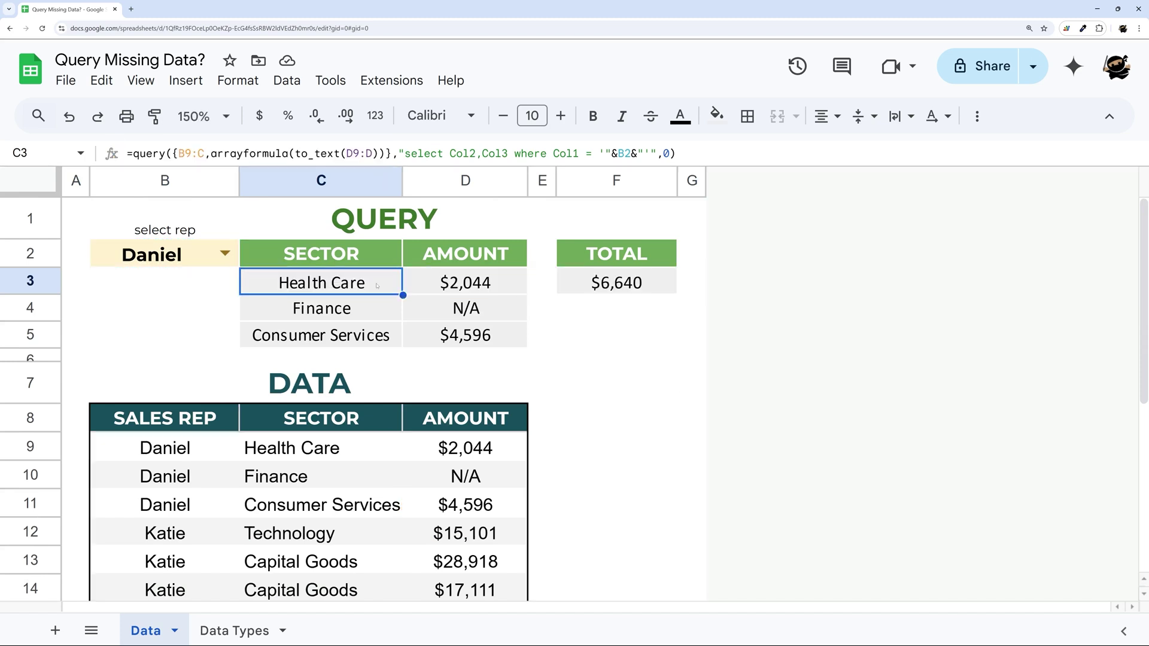
# Step: Compare the source amounts in D9:D11 with the arrayformula and B9:C parts of the C3 formula
pyautogui.moveTo(460, 452); pyautogui.dragTo(466, 506)
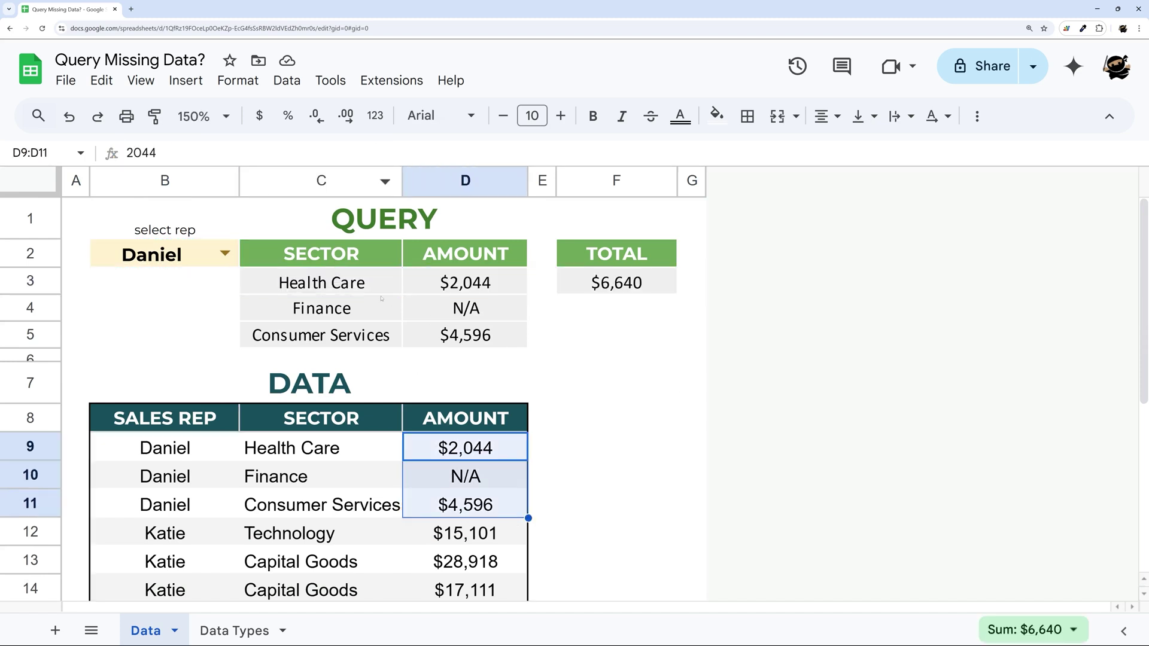
pyautogui.click(364, 284)
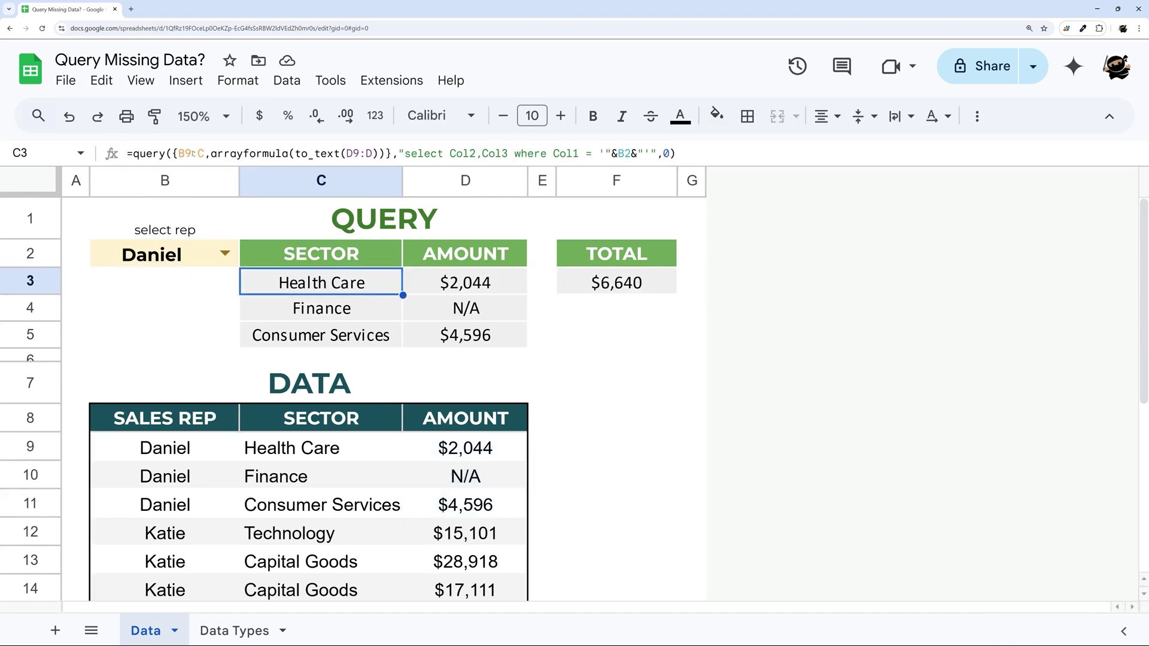
pyautogui.moveTo(211, 154); pyautogui.dragTo(249, 154)
pyautogui.moveTo(178, 154); pyautogui.dragTo(205, 153)
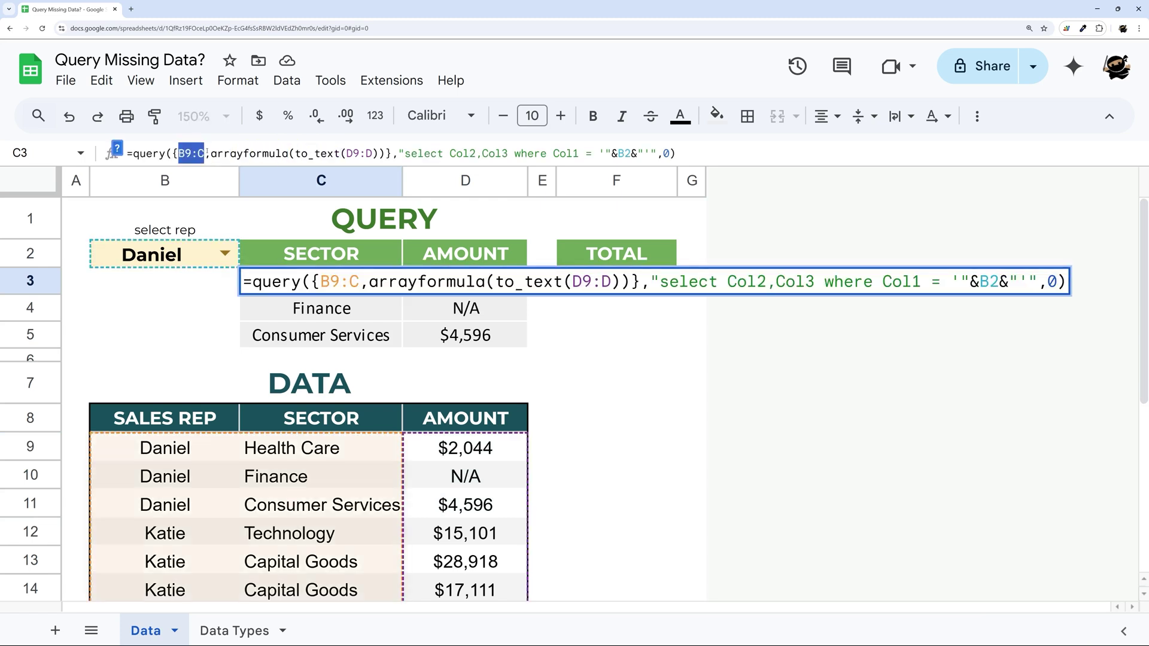
# Step: Append E9:E as a further column after the arrayformula inside the C3 array
pyautogui.click(386, 153)
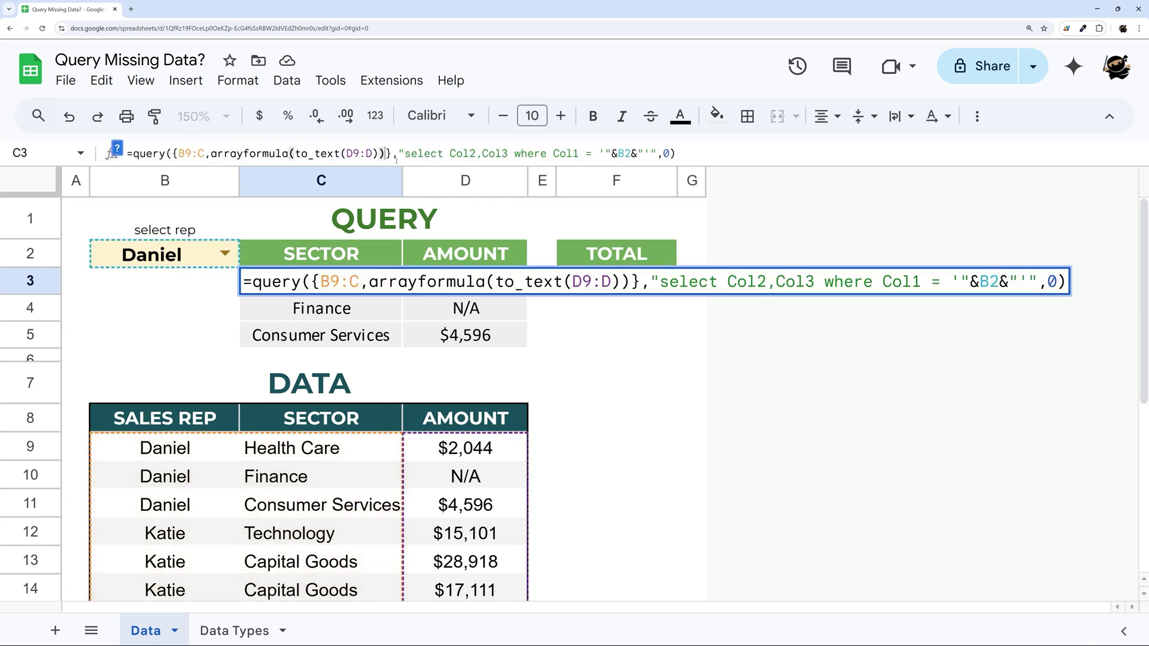
pyautogui.write(', ')
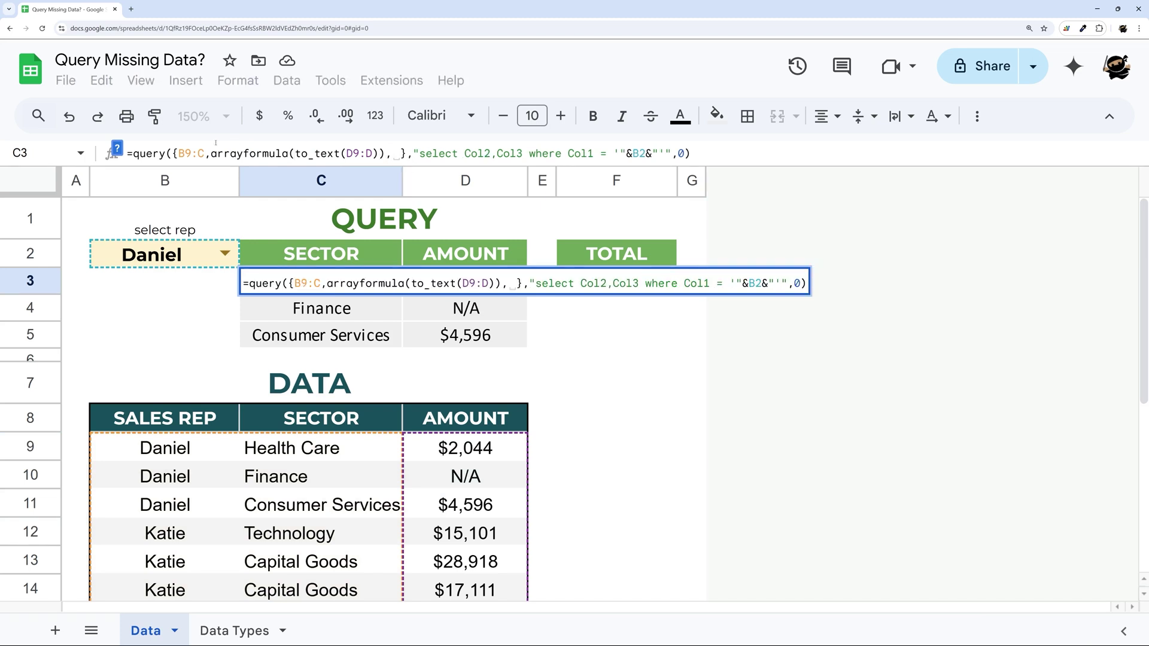
pyautogui.write('E')
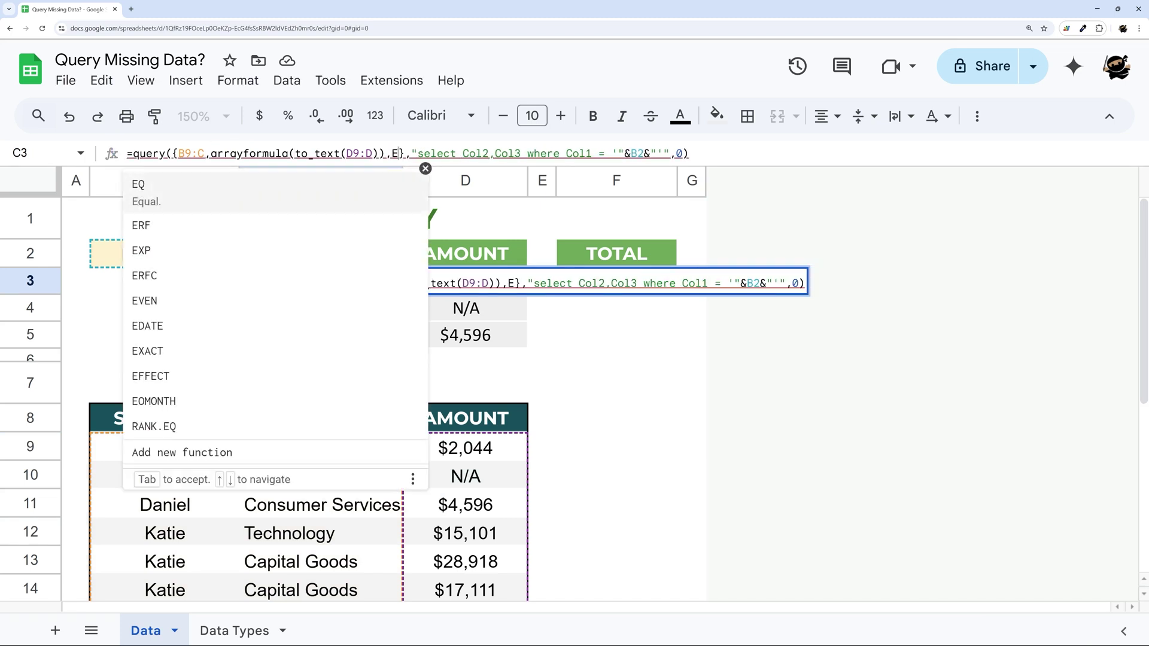
pyautogui.write('9:E')
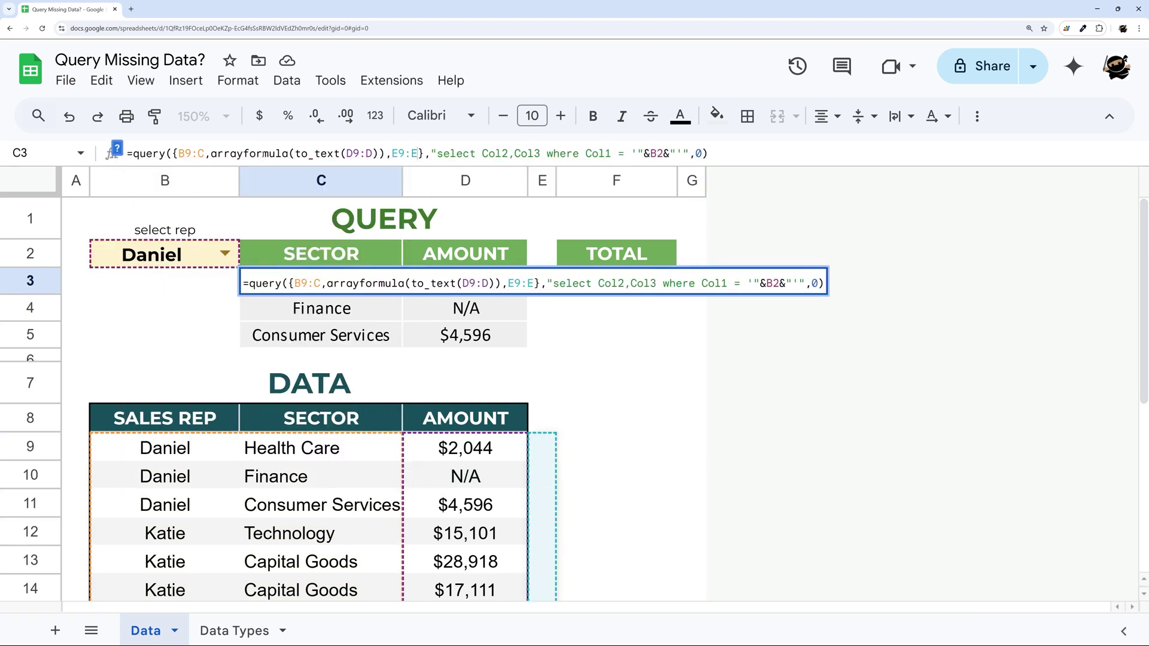
pyautogui.press('Return')
# Step: Fill column E from E9 down beside the data with the repeating numbers 1, 2, 3, 4
pyautogui.click(545, 454)
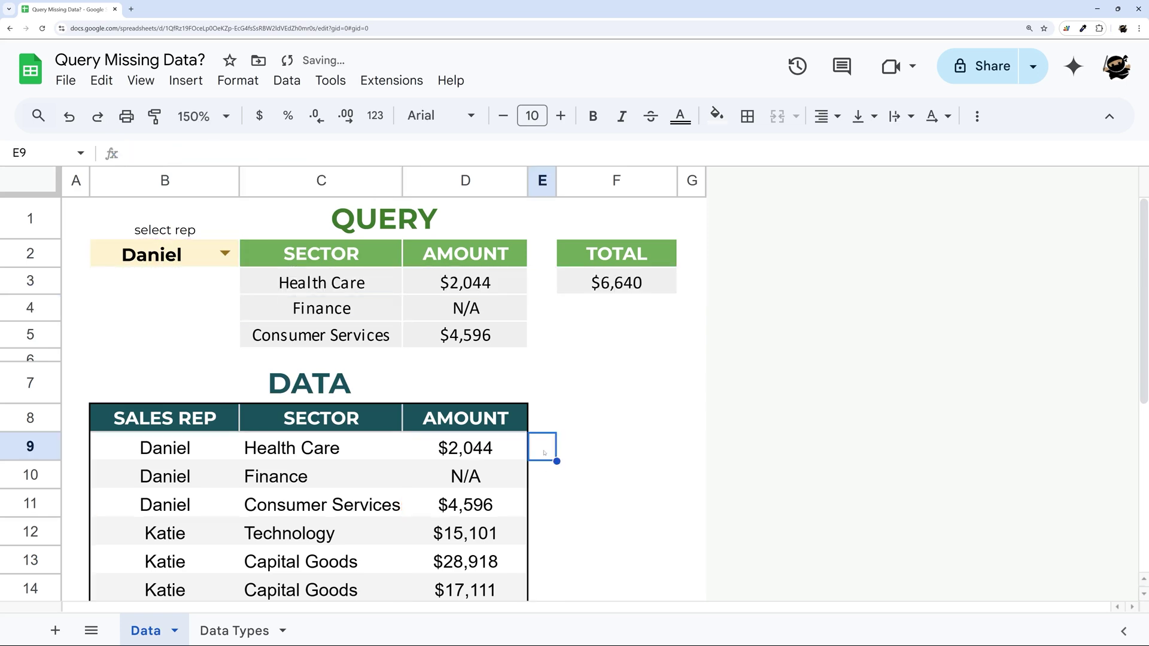
pyautogui.write('1')
pyautogui.press('Return')
pyautogui.write('2')
pyautogui.press('Return')
pyautogui.write('3')
pyautogui.press('Return')
pyautogui.write('4')
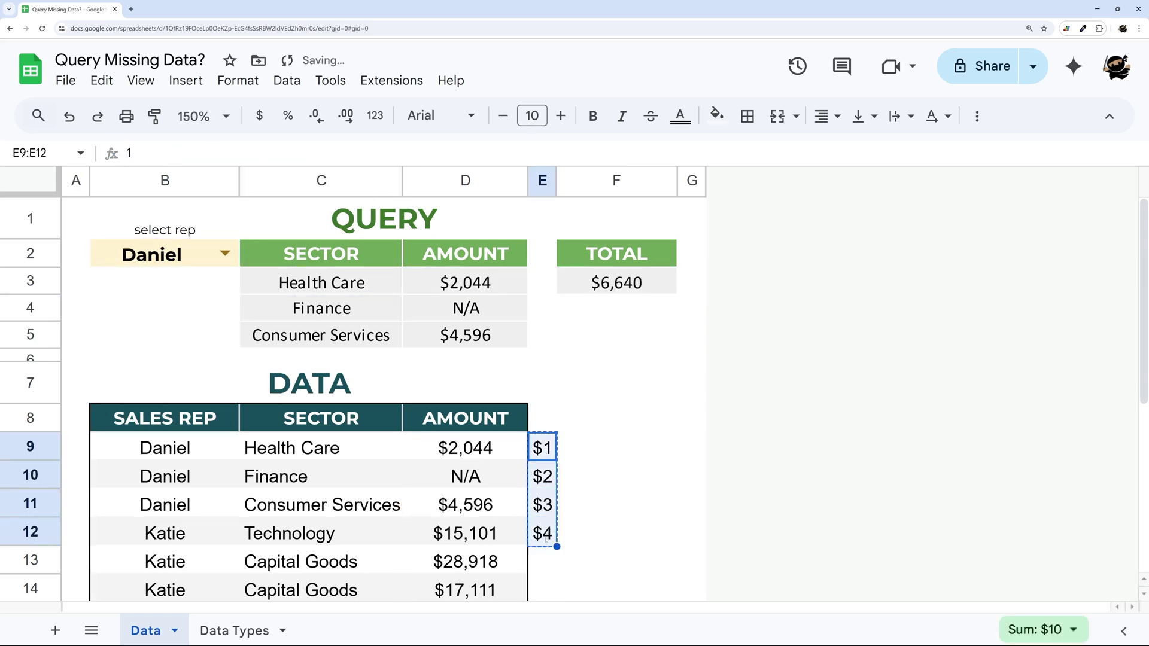
pyautogui.write('$1 $2 $3 $4 $1 $2 $3 $4')
pyautogui.scroll(-5, 545, 539)
pyautogui.click(542, 519)
pyautogui.write('3')
pyautogui.press('Return')
pyautogui.write('4')
pyautogui.hotkey('ctrl', 'shift', 'Up')
pyautogui.hotkey('ctrl', '\\')
# Step: Add Col4 to the select clause of the C3 query so it reads "select Col2,Col3,Col4"
pyautogui.click(377, 280)
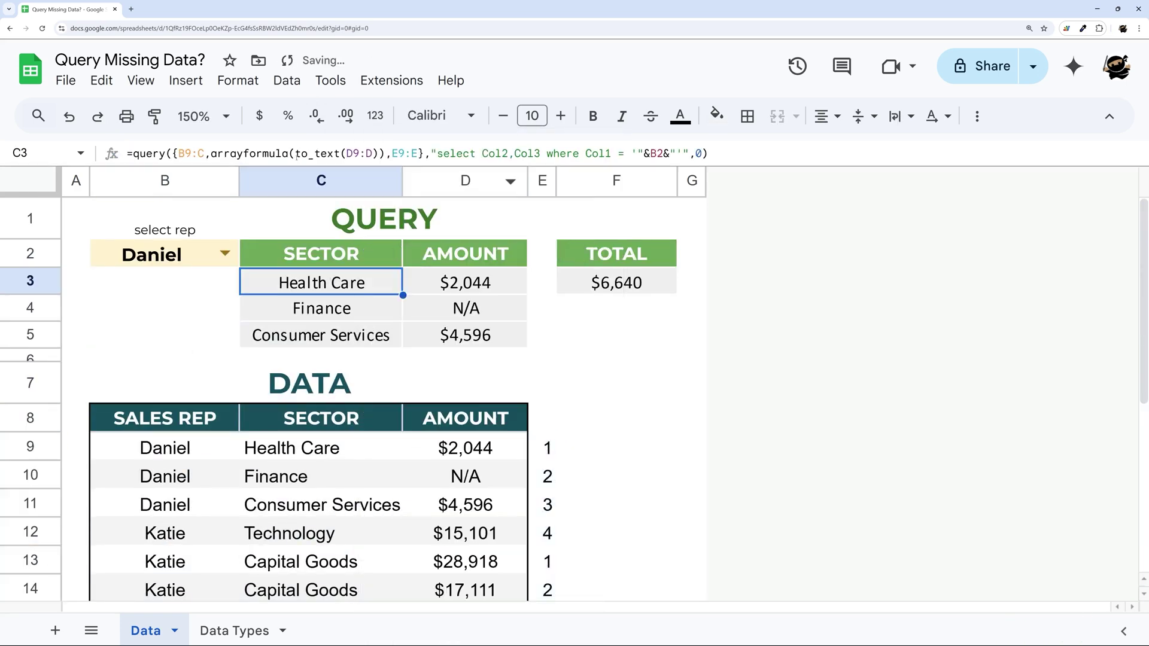
pyautogui.click(545, 153)
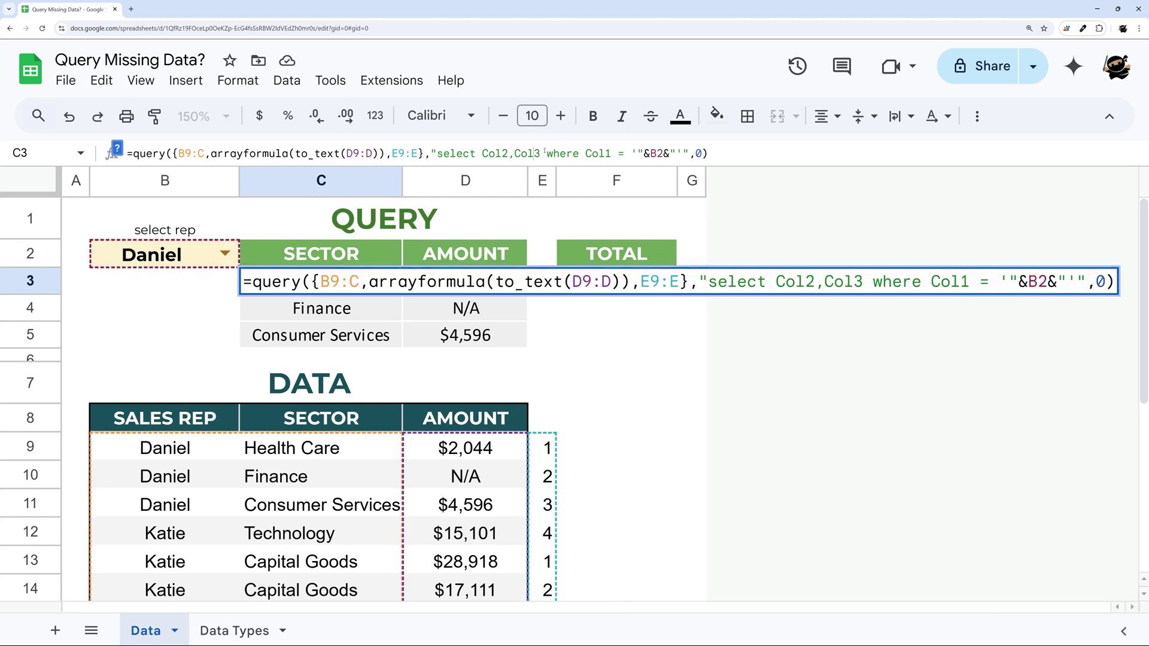
pyautogui.write(',Col4')
pyautogui.press('Return')
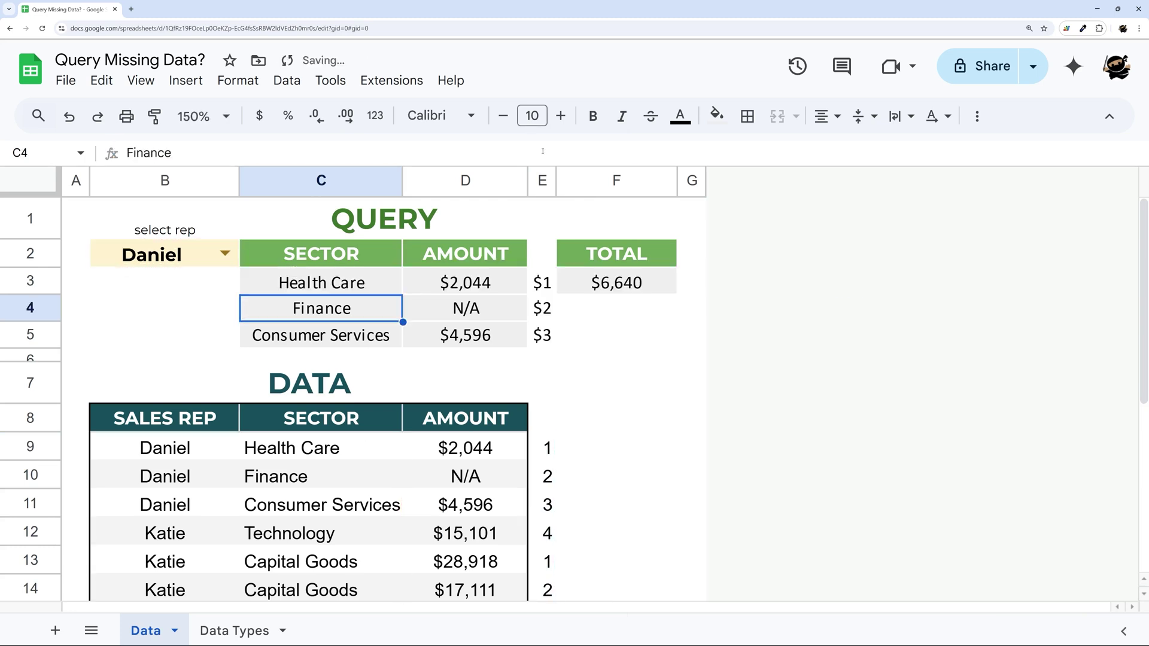
# Step: Format the query results in E3:E5 as plain numbers without decimals
pyautogui.moveTo(540, 283); pyautogui.dragTo(541, 335)
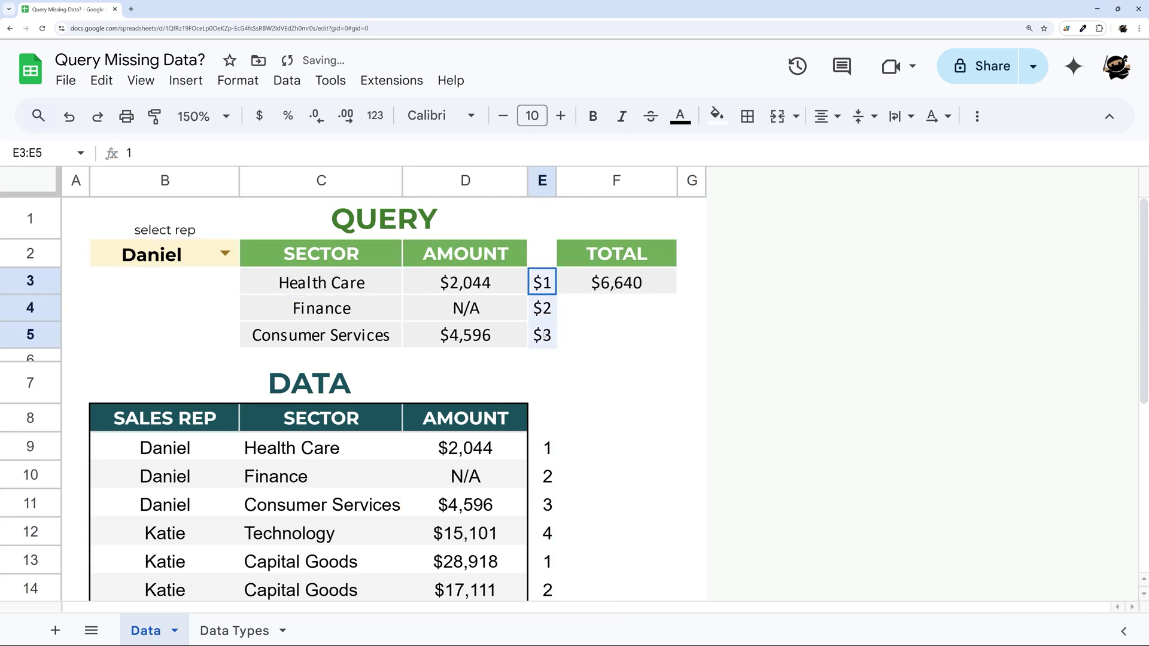
pyautogui.click(375, 116)
pyautogui.click(413, 223)
pyautogui.doubleClick(316, 115)
pyautogui.click(616, 356)
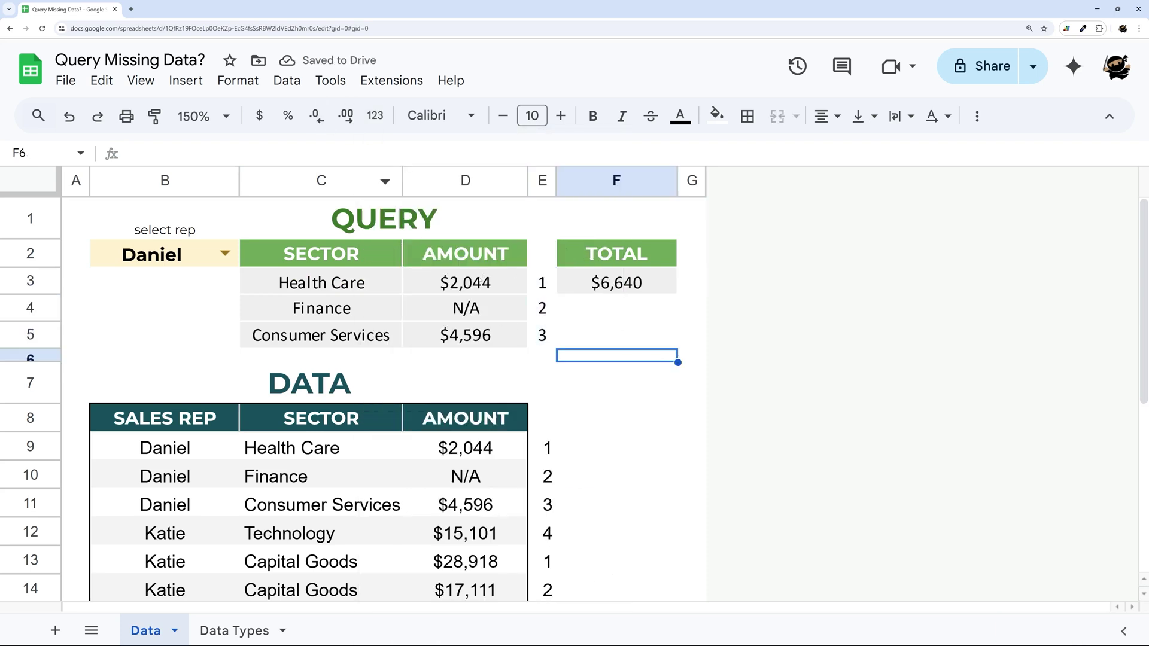
# Step: Apply the Number format to the query amounts in D3:D5
pyautogui.moveTo(465, 283); pyautogui.dragTo(465, 335)
pyautogui.click(375, 115)
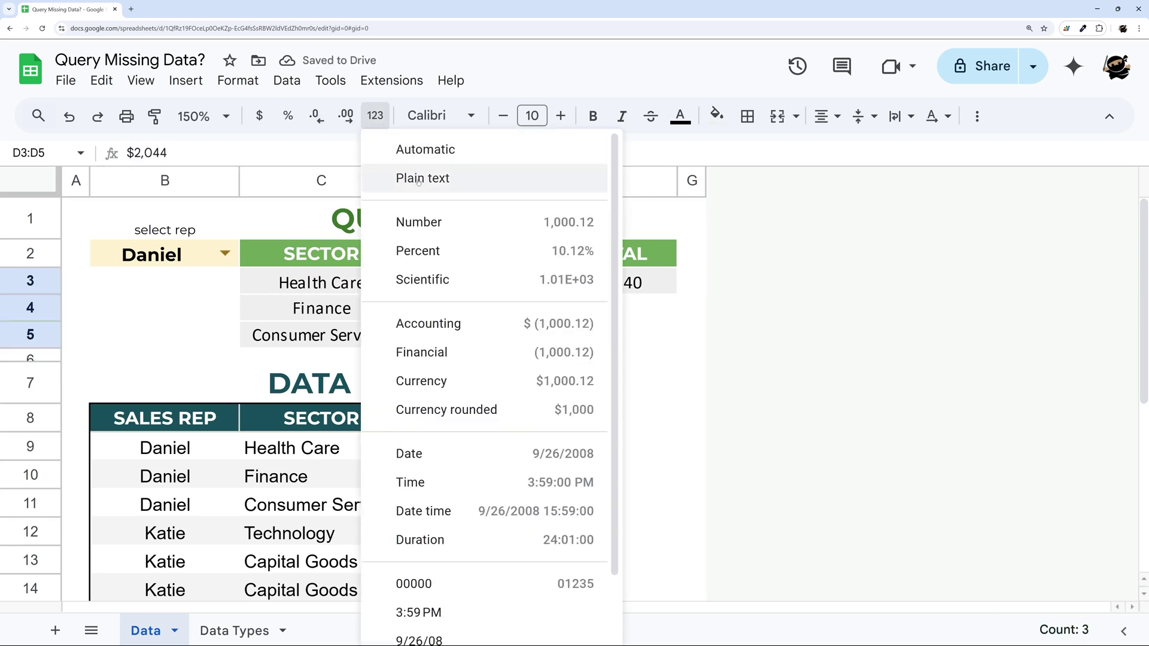
pyautogui.click(441, 223)
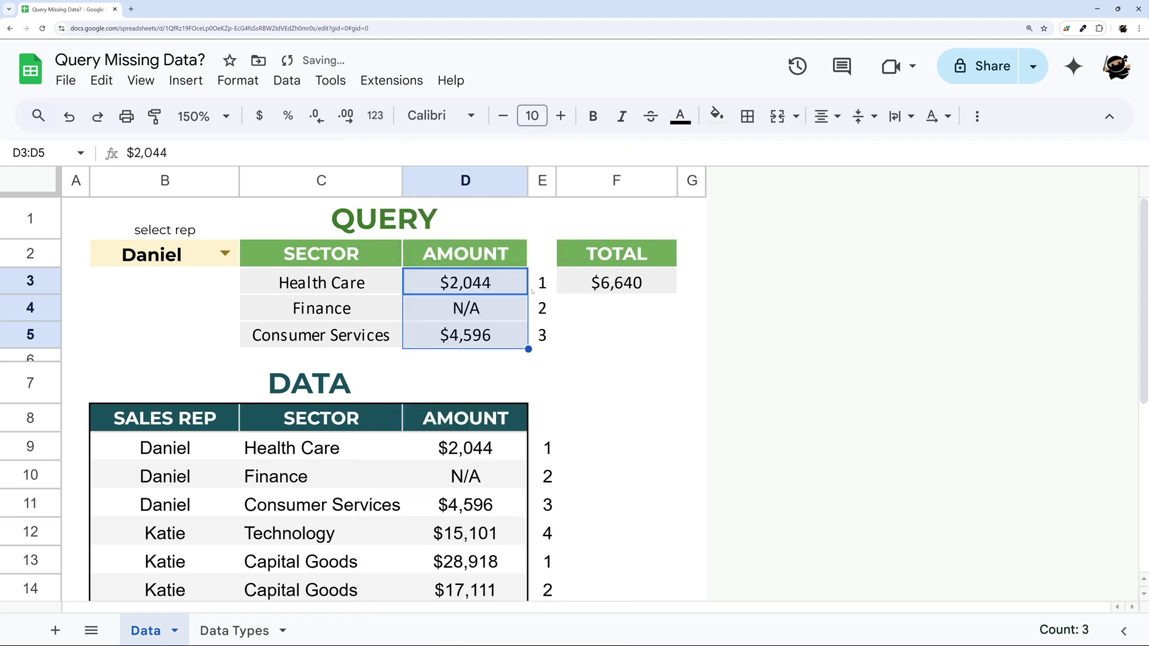
# Step: Test =sum(D3:D5) in F4 beneath the total and reject the suggested autofill
pyautogui.click(617, 308)
pyautogui.write('=sum(')
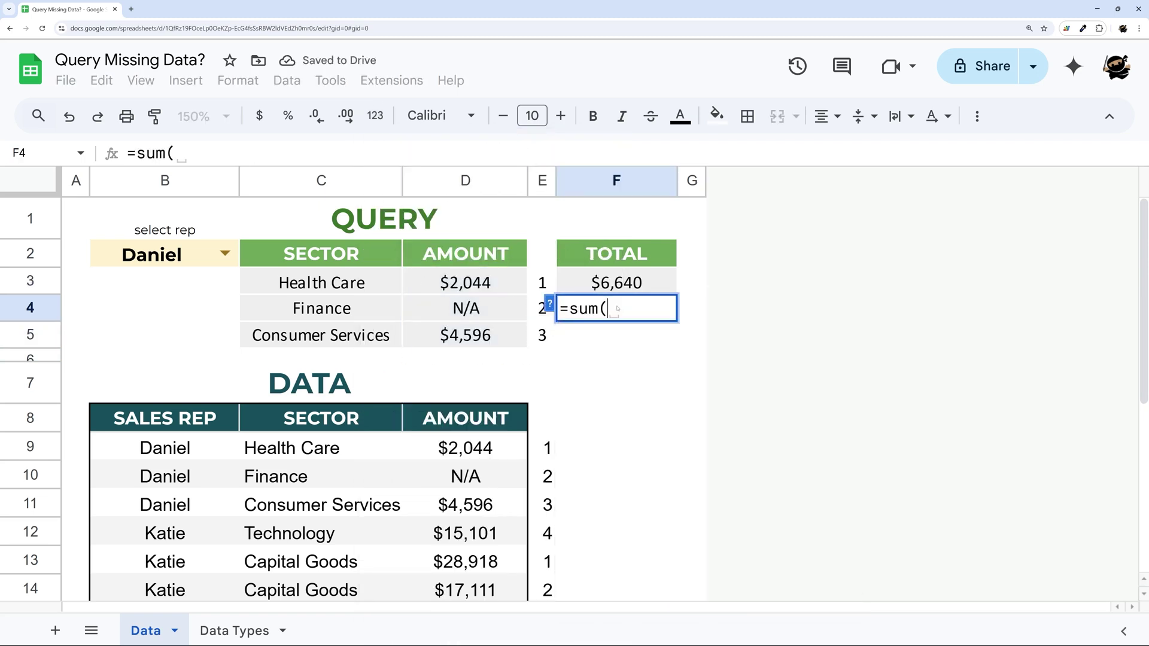
pyautogui.moveTo(465, 282); pyautogui.dragTo(464, 335)
pyautogui.press('Return')
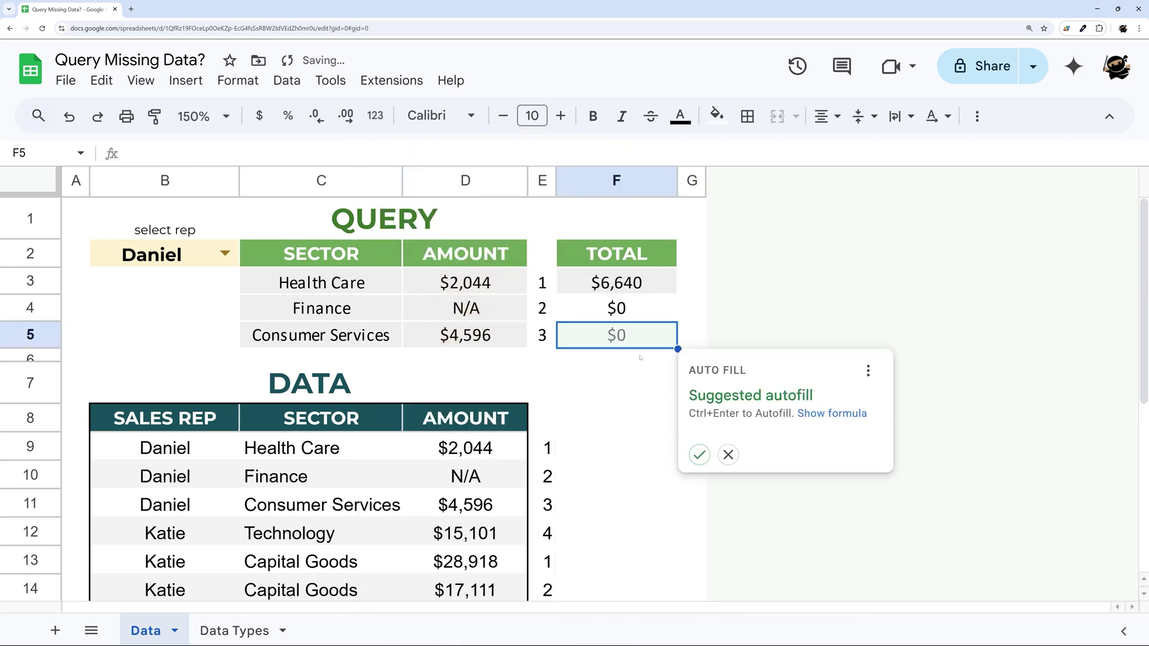
pyautogui.click(728, 454)
pyautogui.press('Up')
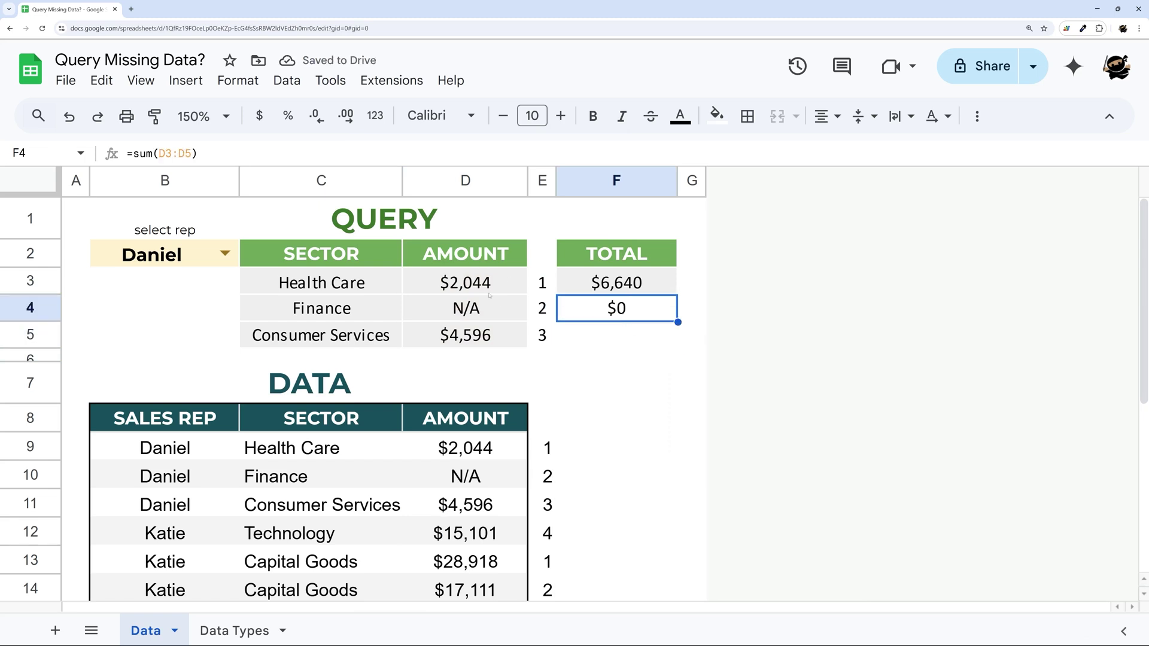
# Step: Check the number format of D3:D5, the results in E3:E5 and the E9:E reference in the C3 formula
pyautogui.moveTo(464, 282); pyautogui.dragTo(485, 338)
pyautogui.click(376, 115)
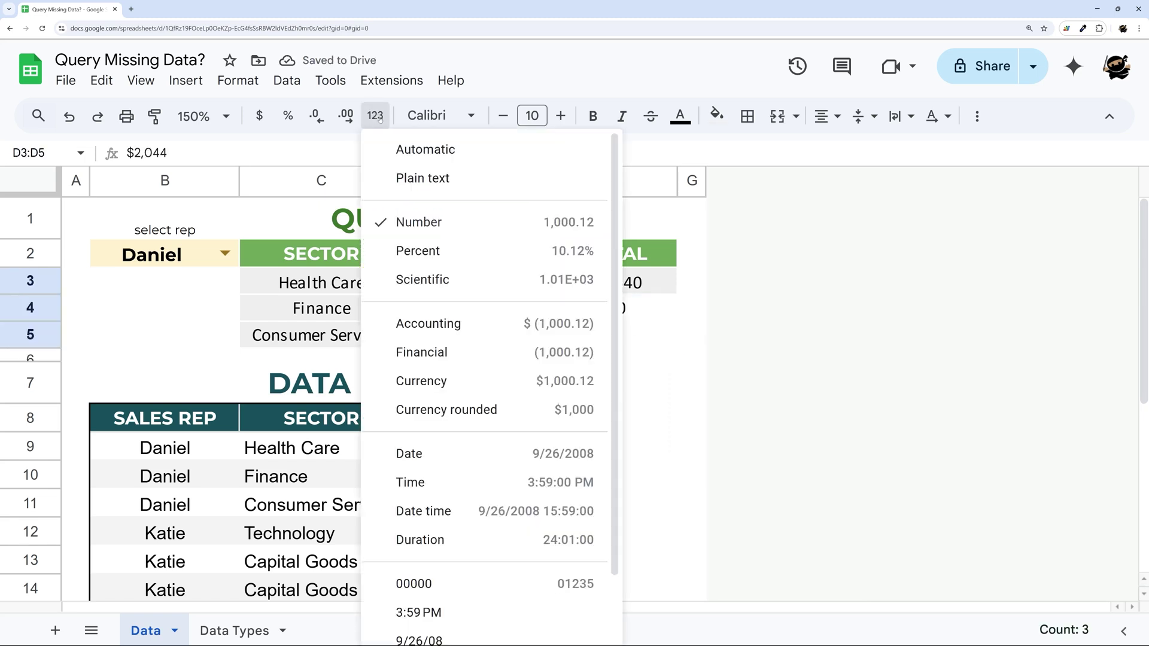
pyautogui.click(317, 283)
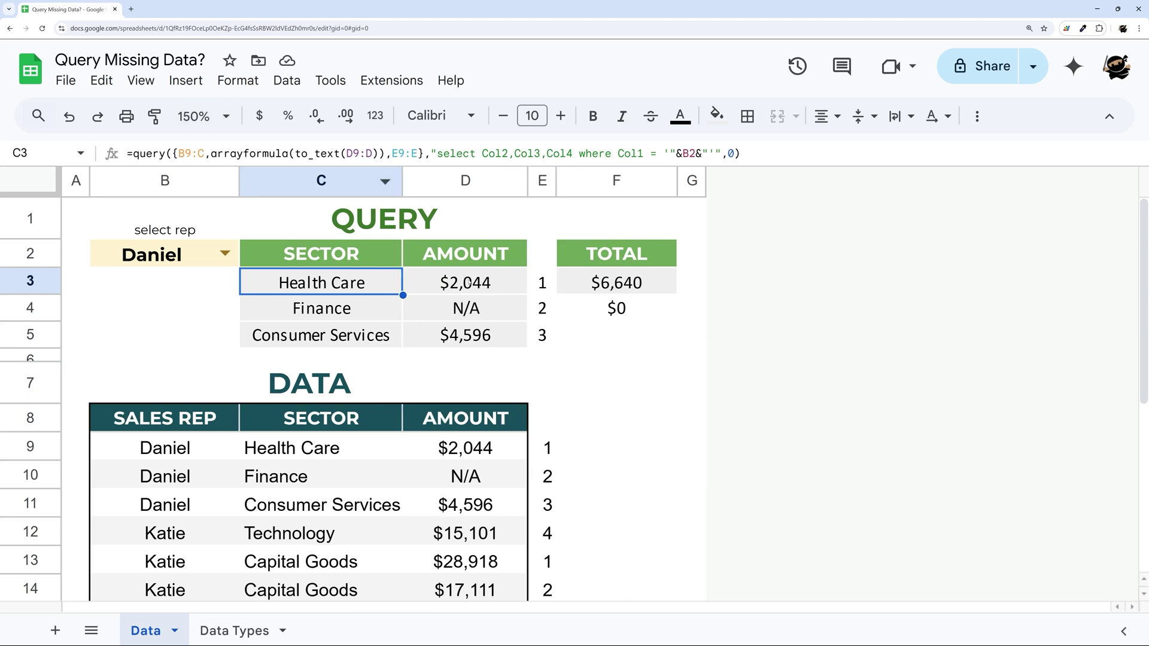
pyautogui.click(469, 282)
pyautogui.moveTo(541, 282); pyautogui.dragTo(551, 344)
pyautogui.click(324, 274)
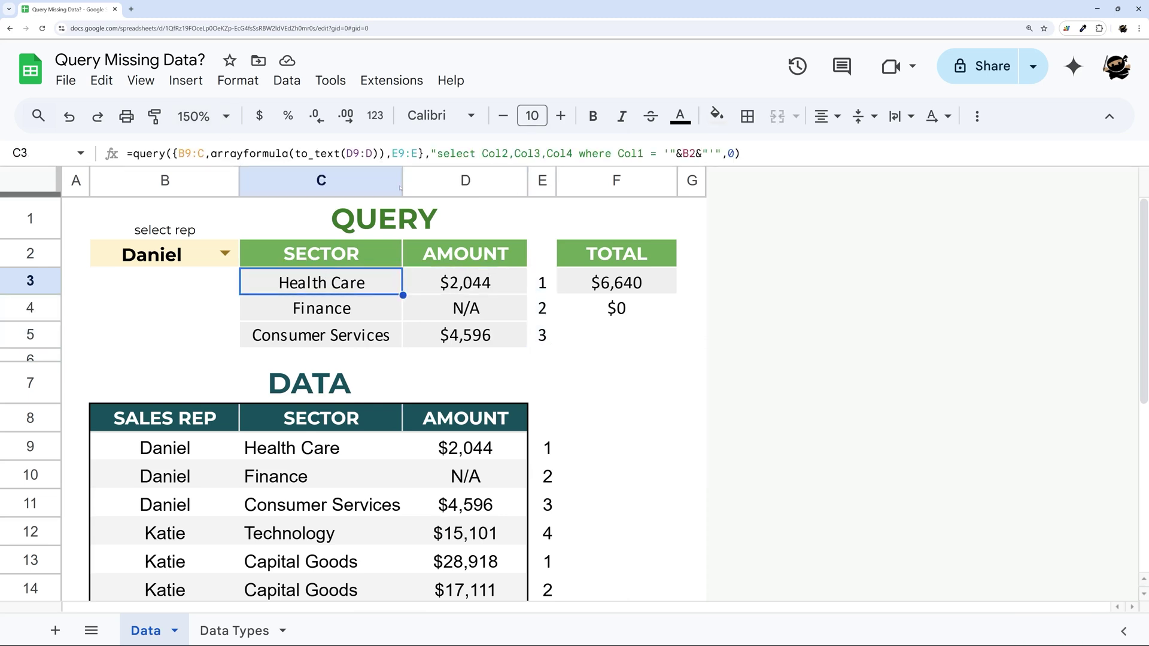
pyautogui.doubleClick(404, 154)
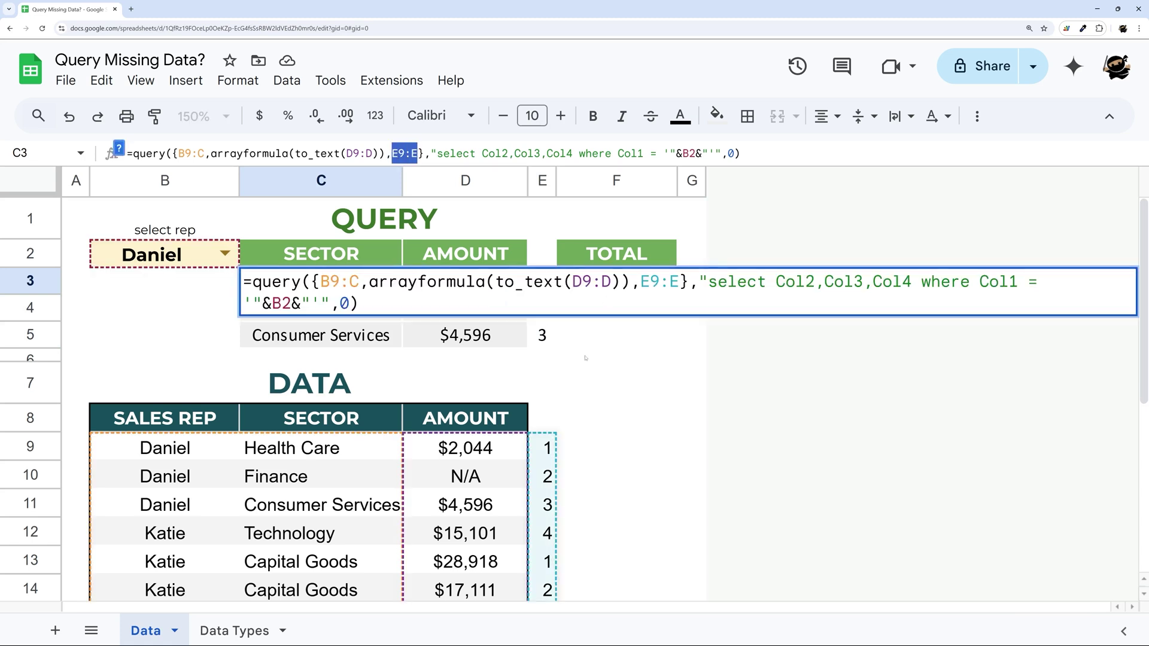
pyautogui.press('Escape')
# Step: Enter =sum(E3:E5) in F4 to total the unconverted number column
pyautogui.click(631, 310)
pyautogui.write('=')
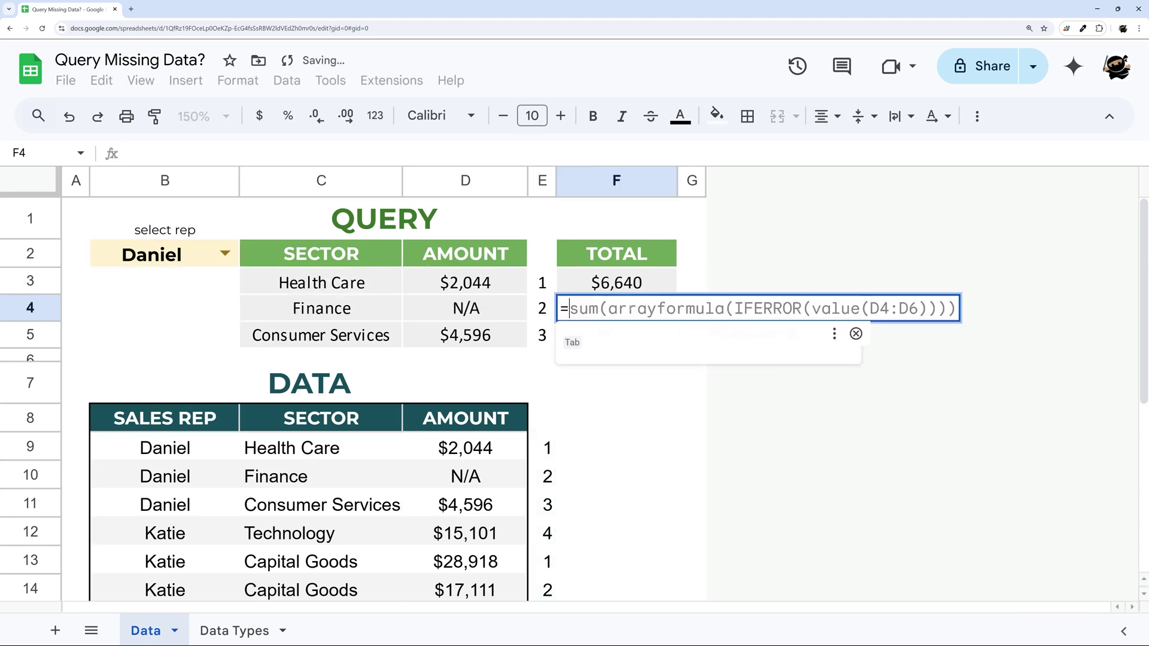
pyautogui.write('sum(')
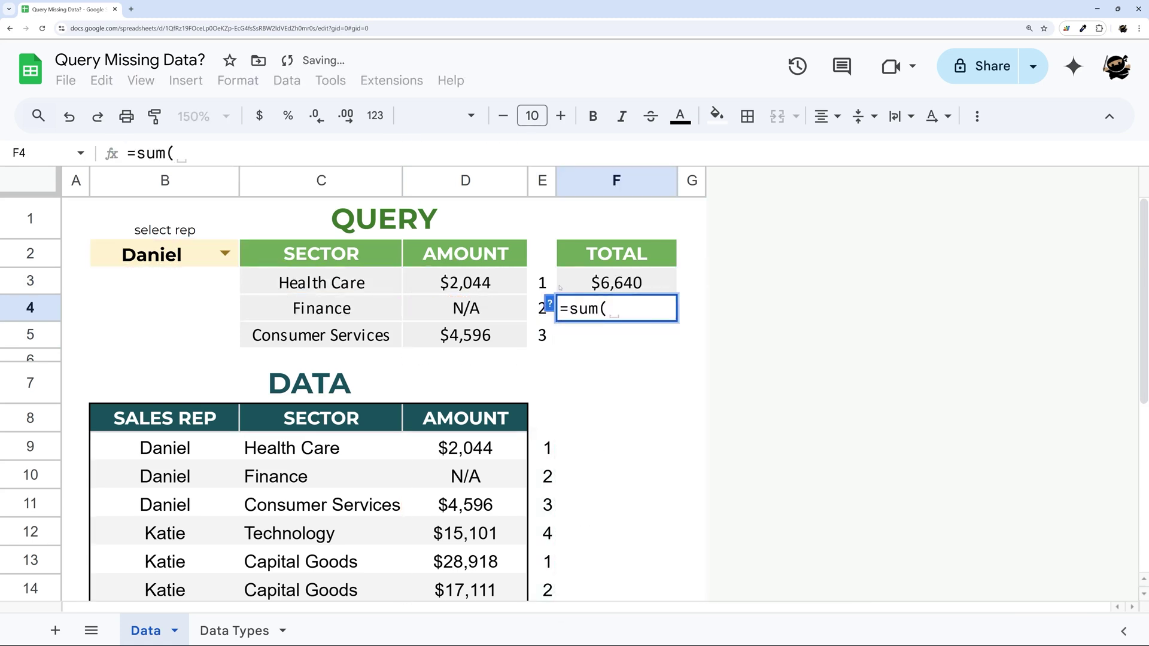
pyautogui.moveTo(542, 283); pyautogui.dragTo(540, 335)
pyautogui.press('Return')
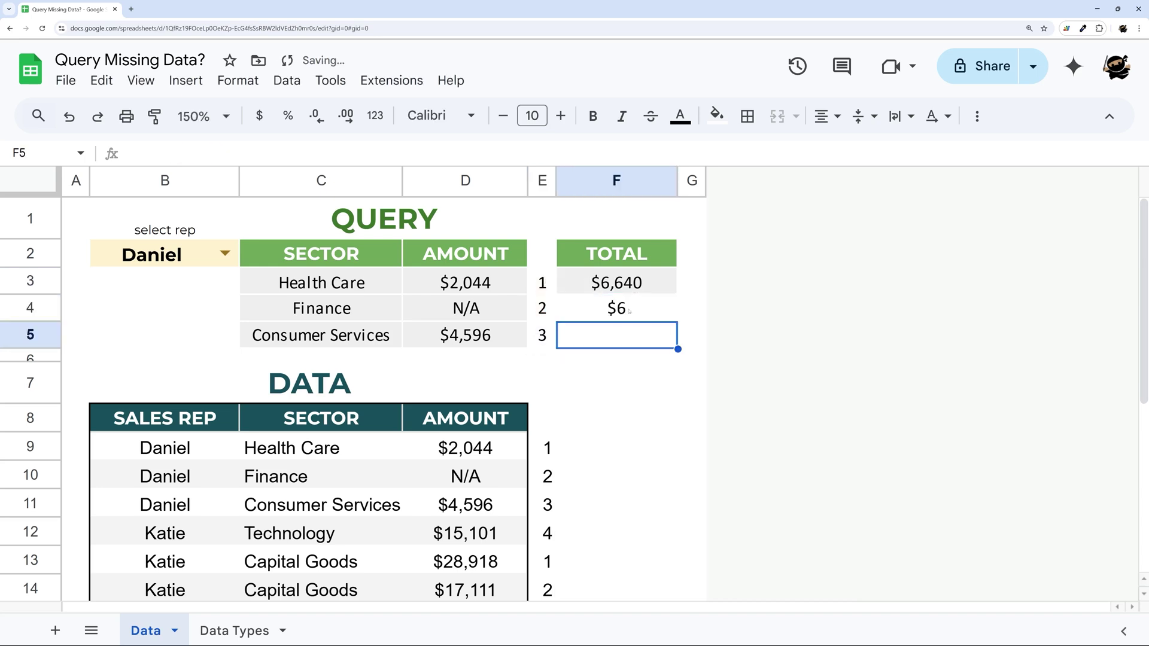
# Step: Format the F4 sum as a plain number without decimal places
pyautogui.click(629, 310)
pyautogui.click(375, 115)
pyautogui.click(395, 223)
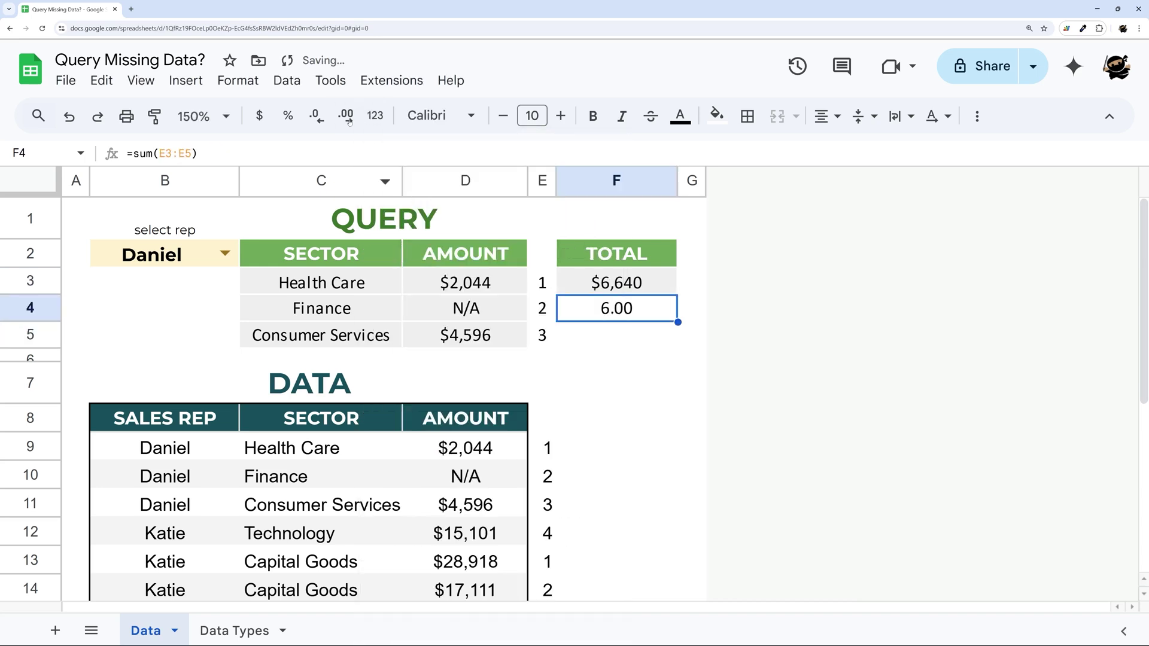
pyautogui.click(316, 115)
pyautogui.click(315, 115)
pyautogui.click(616, 358)
# Step: Replace the E9:E reference in the C3 query array with a copy of arrayformula(to_text(D9:D))
pyautogui.moveTo(542, 283); pyautogui.dragTo(542, 335)
pyautogui.click(259, 269)
pyautogui.moveTo(385, 153); pyautogui.dragTo(211, 153)
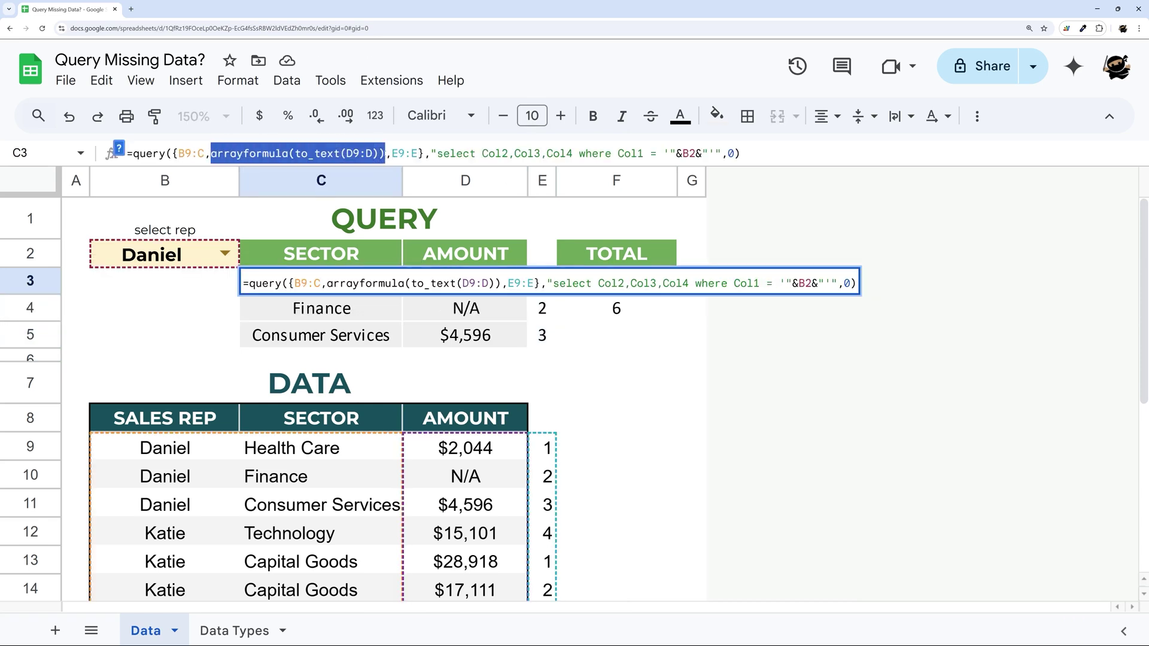
pyautogui.hotkey('ctrl', 'c')
pyautogui.moveTo(390, 153); pyautogui.dragTo(419, 153)
pyautogui.hotkey('ctrl', 'v')
# Step: Change the range in the copied to_text function to E9:E and apply the C3 formula
pyautogui.click(527, 153)
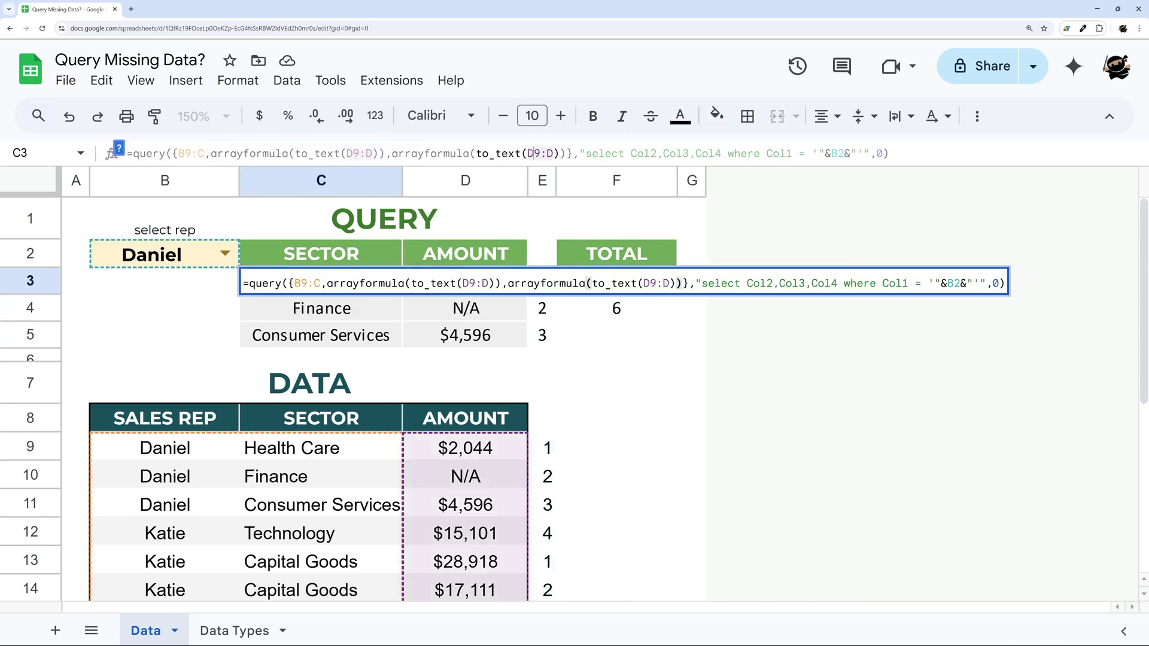
pyautogui.press('BackSpace')
pyautogui.write('E')
pyautogui.press('Right')
pyautogui.press('Right')
pyautogui.write('E')
pyautogui.press('Delete')
pyautogui.press('Return')
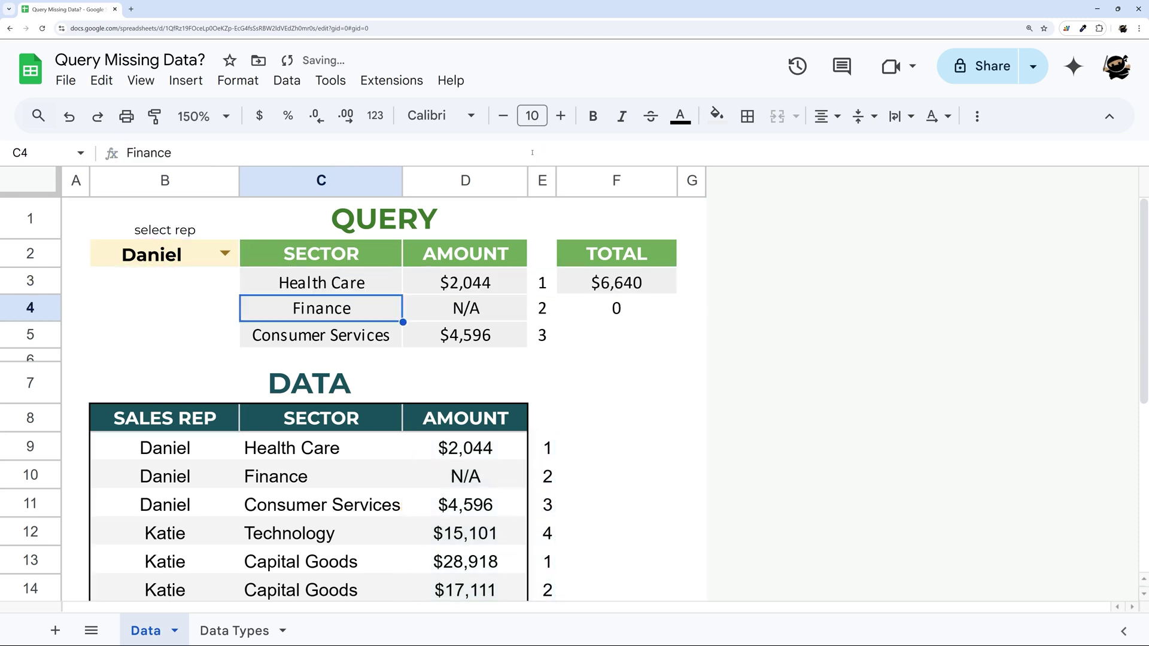
# Step: Check the F4 sum formula against the query results in E3:E5 and the text-conversion arrays in C3
pyautogui.click(613, 308)
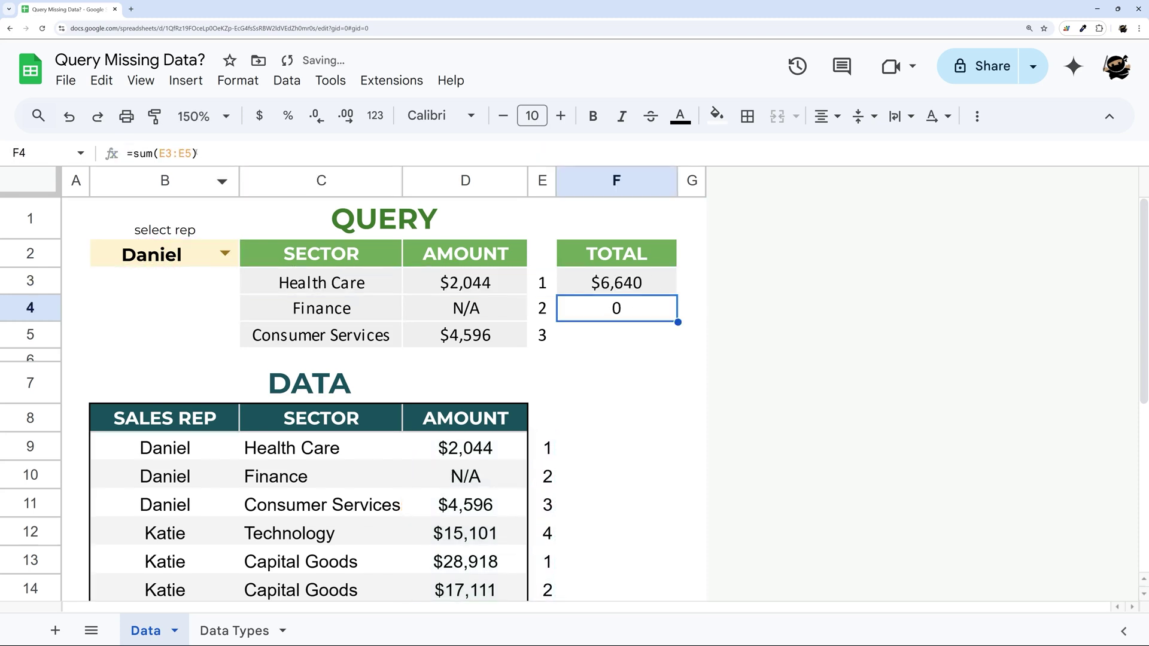
pyautogui.doubleClick(614, 308)
pyautogui.click(546, 284)
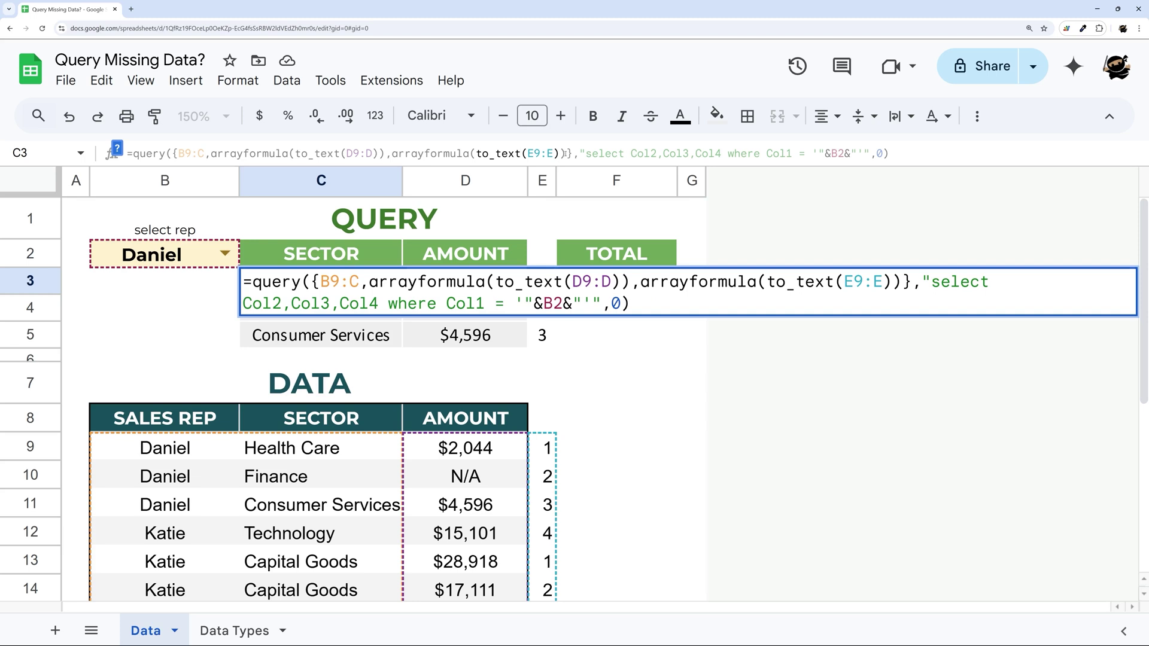
pyautogui.moveTo(564, 153); pyautogui.dragTo(179, 153)
pyautogui.press('Escape')
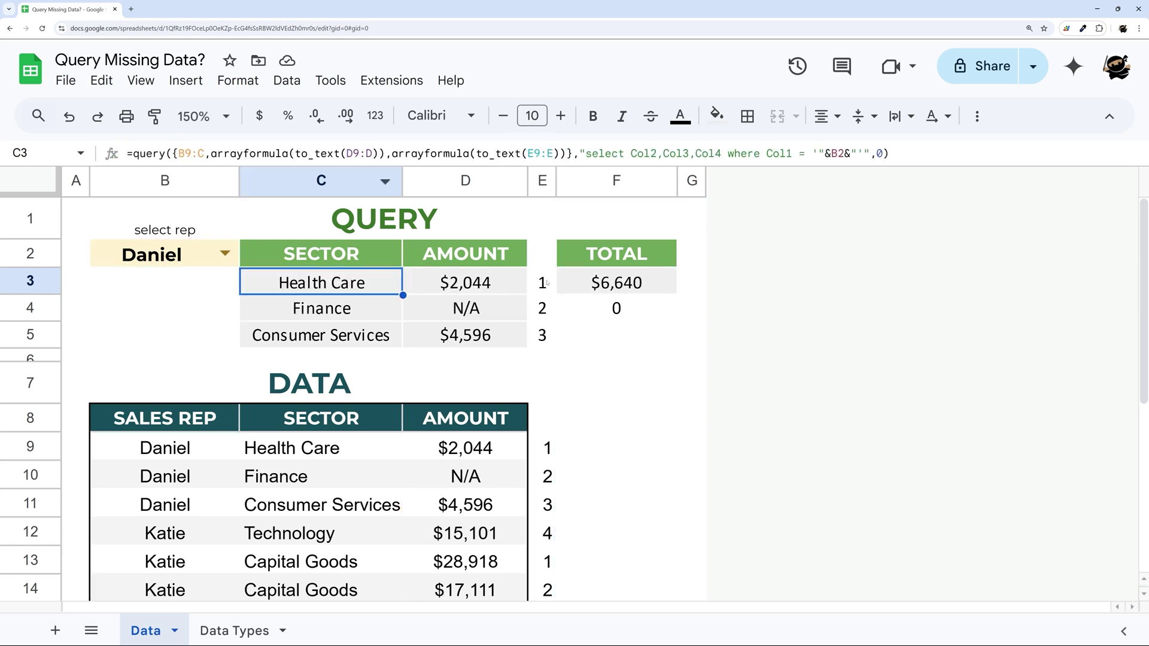
pyautogui.moveTo(546, 282); pyautogui.dragTo(546, 355)
# Step: Remove the E9:E array and Col4 from the C3 query and clear the helper numbers in column E
pyautogui.click(353, 282)
pyautogui.moveTo(569, 153); pyautogui.dragTo(387, 153)
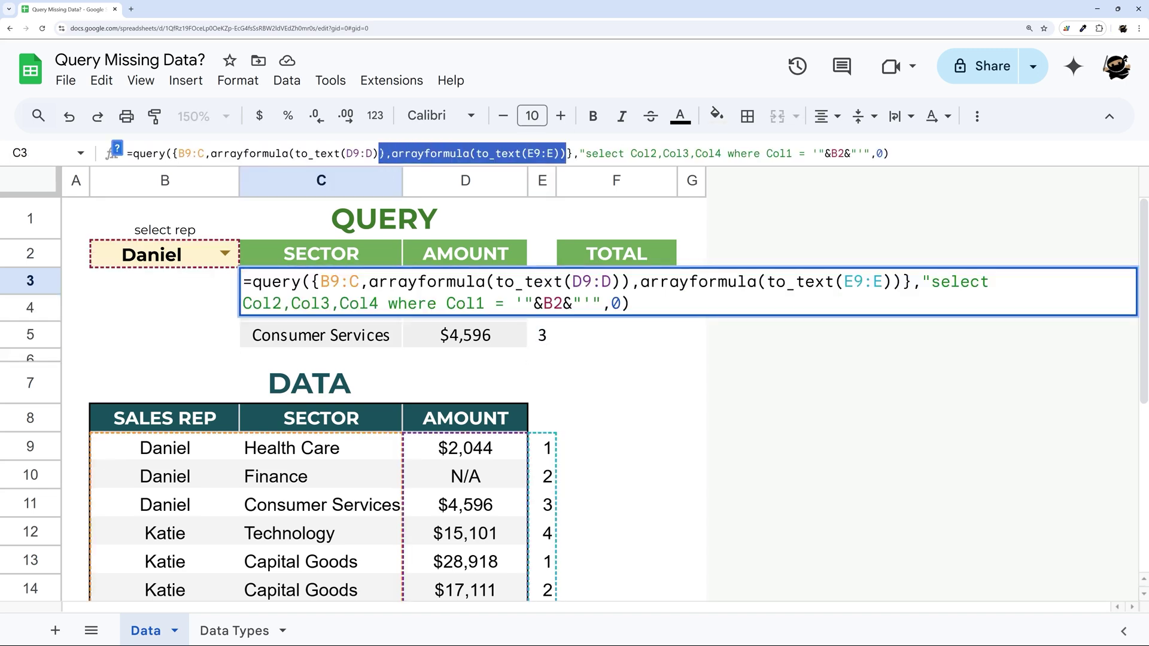
pyautogui.press('BackSpace')
pyautogui.press('Return')
pyautogui.press('Up')
pyautogui.press('Return')
pyautogui.press('BackSpace')
pyautogui.press('Return')
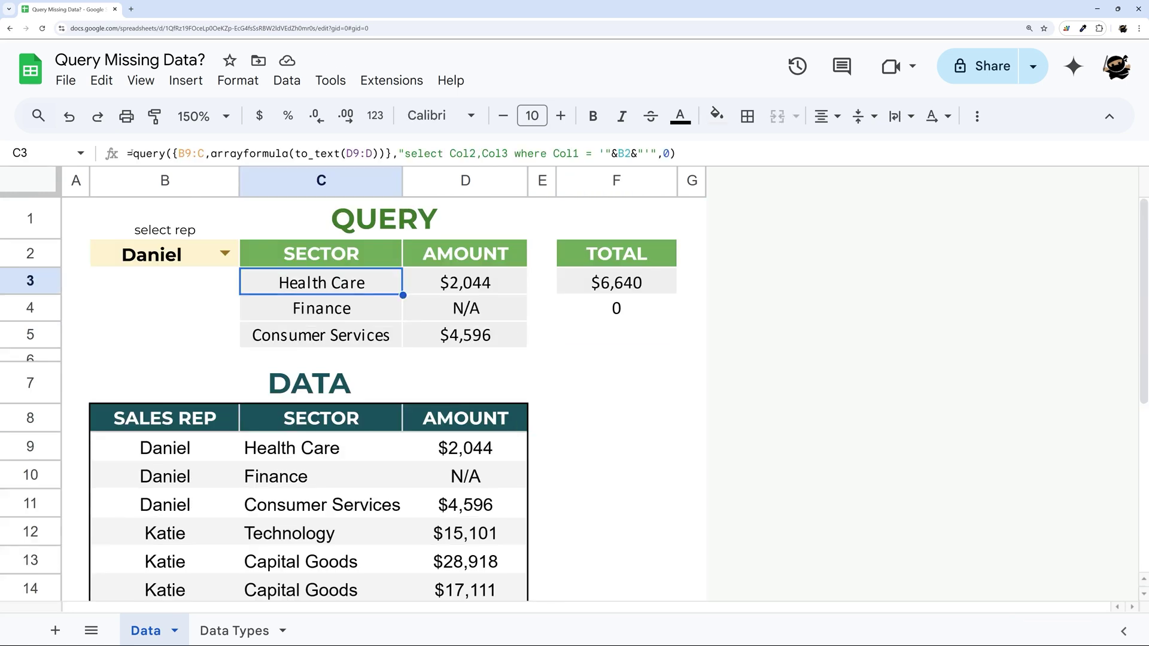
# Step: Enter FALSE as Daniel's Consumer Services amount in D11 to test a boolean value in the query
pyautogui.scroll(-1, 484, 369)
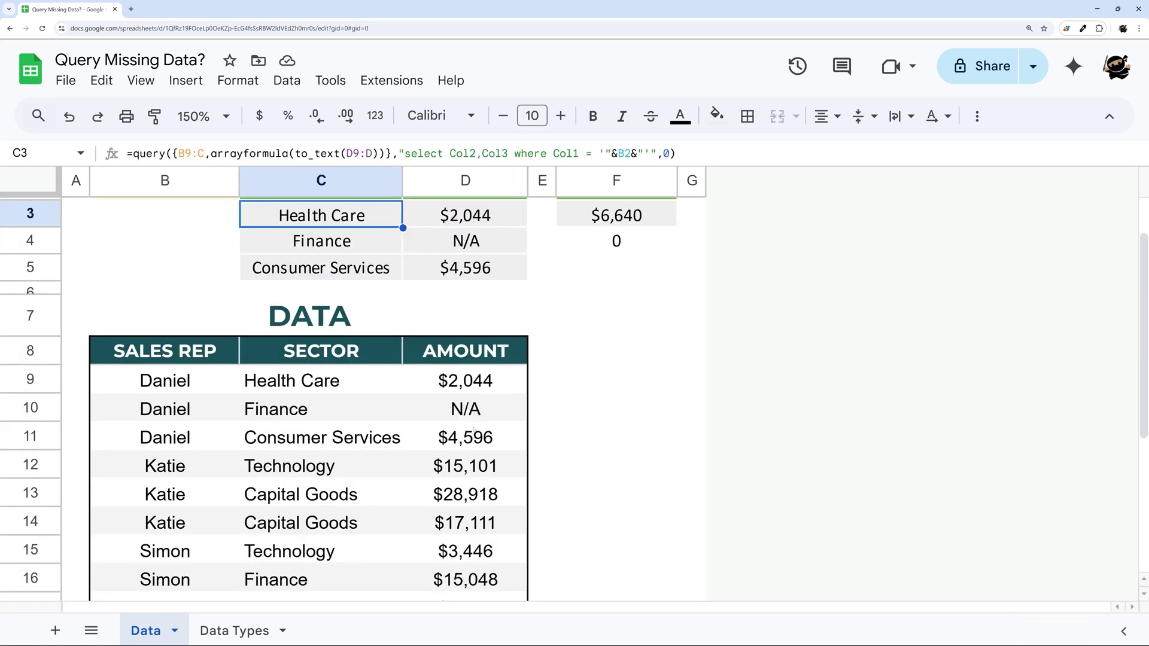
pyautogui.click(459, 470)
pyautogui.write('FALS')
pyautogui.press('Escape')
pyautogui.press('Up')
pyautogui.write('FALSE')
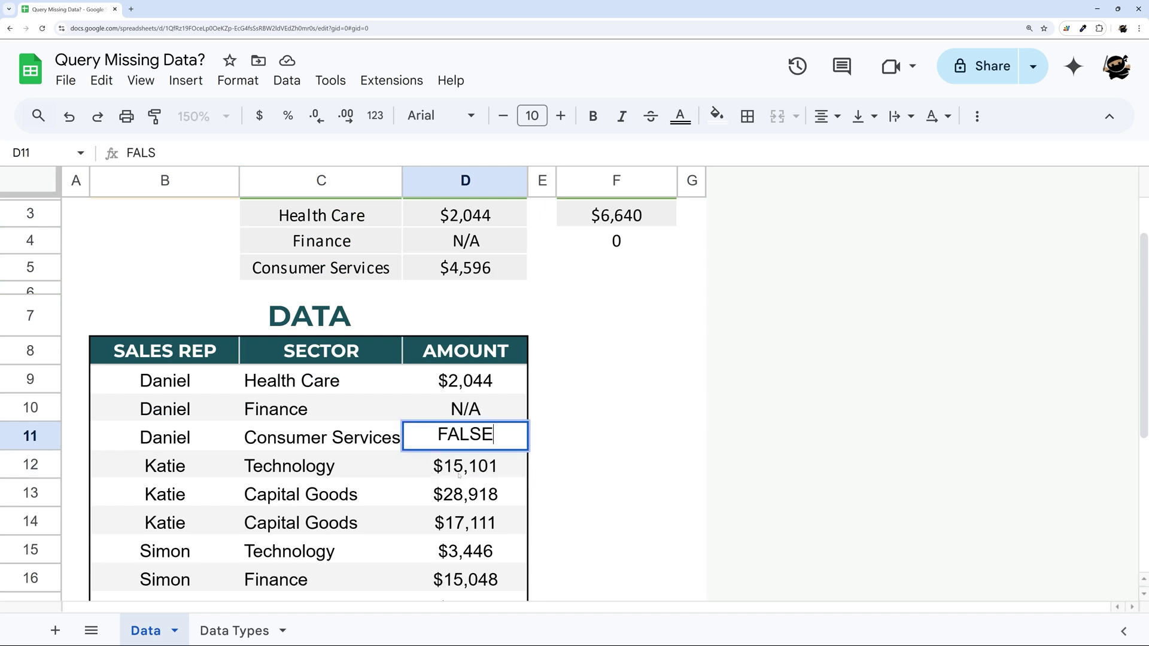
pyautogui.press('Return')
pyautogui.press('Up')
pyautogui.scroll(1, 521, 386)
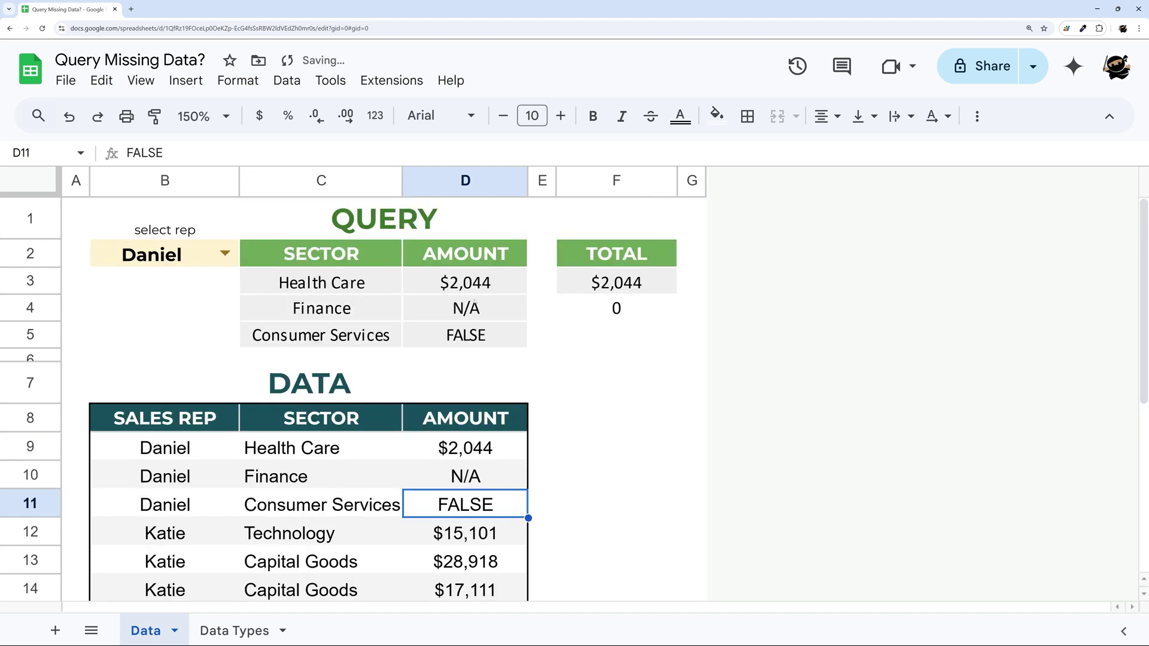
# Step: Compare the query results in D4:D5 with the source value in D11 and the formula in C3
pyautogui.click(500, 310)
pyautogui.click(499, 336)
pyautogui.click(469, 504)
pyautogui.click(366, 286)
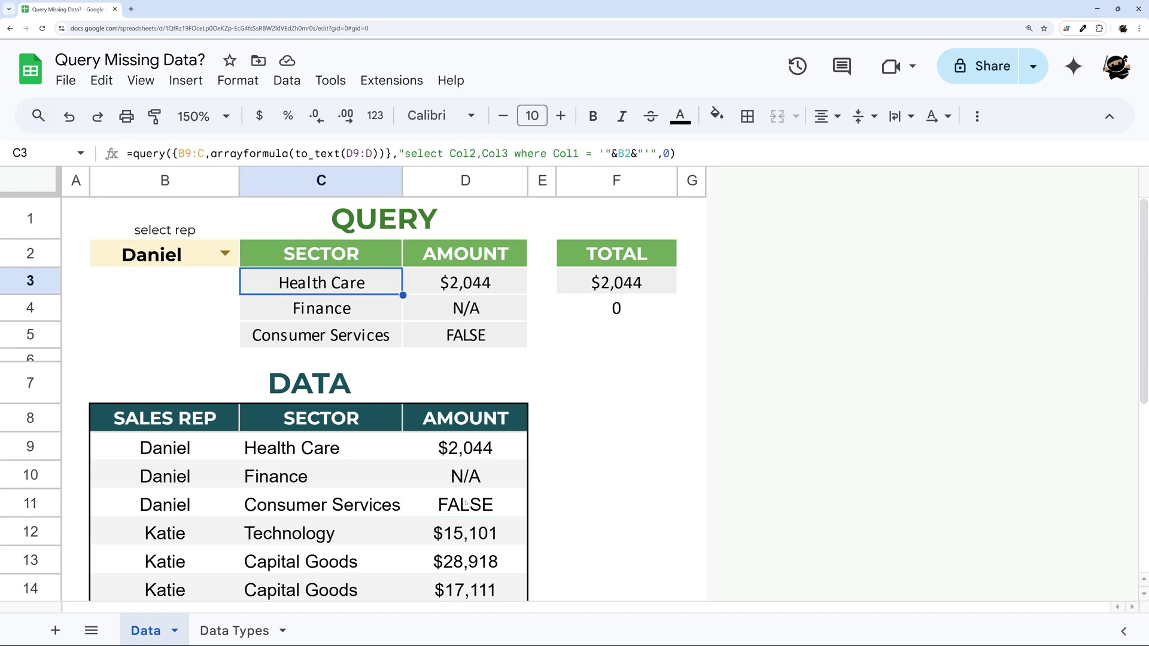
pyautogui.click(466, 503)
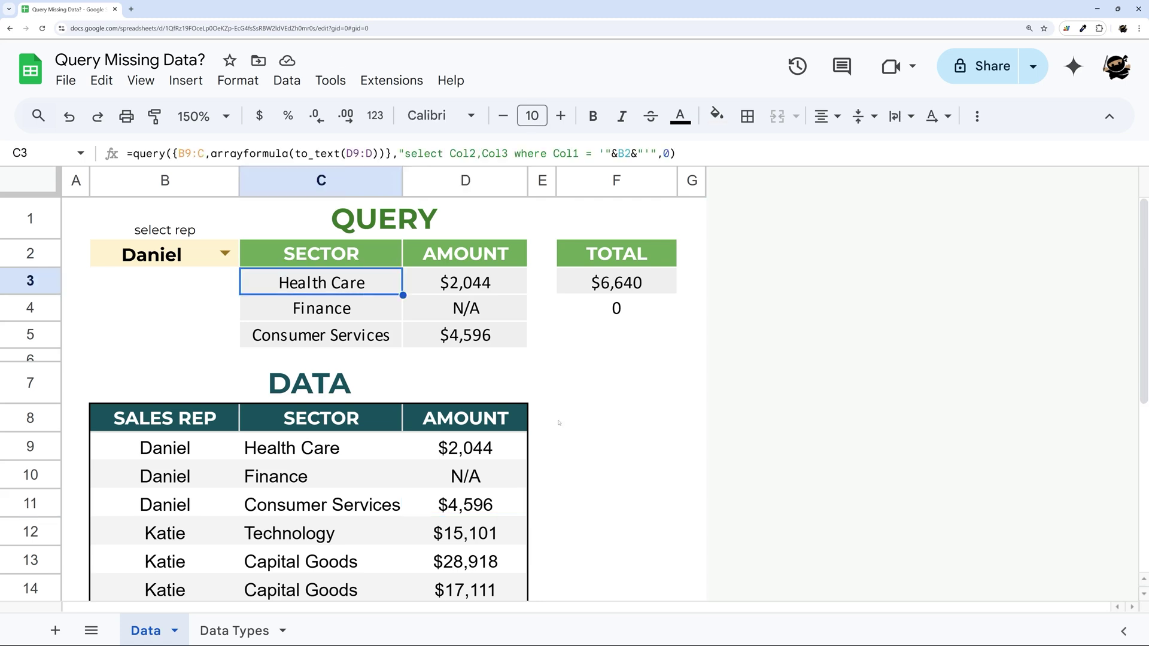